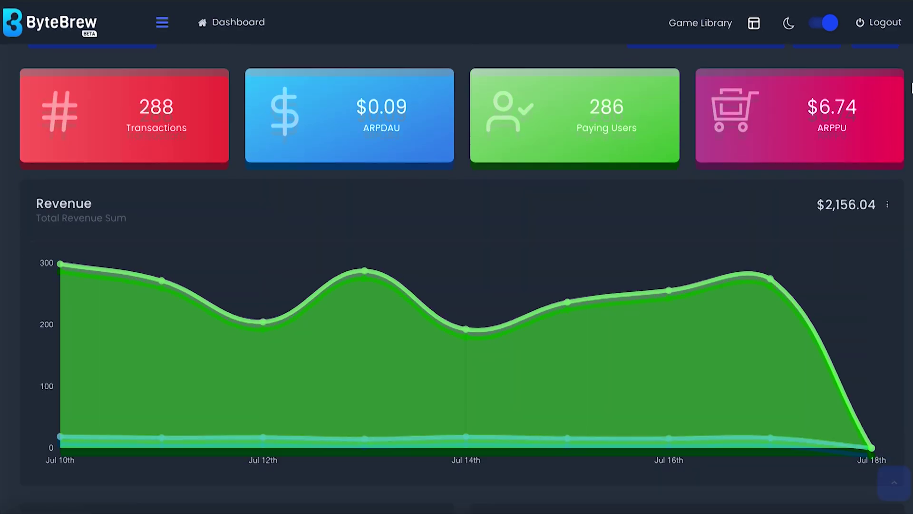
Enter the account e-mail, import the ByteBrew custom package with Android and iOS enabled, and add ByteBrew.InitializeByteBrew();.
{"action": "scroll", "coordinate": [911, 88], "scroll_direction": "down", "scroll_amount": 15}
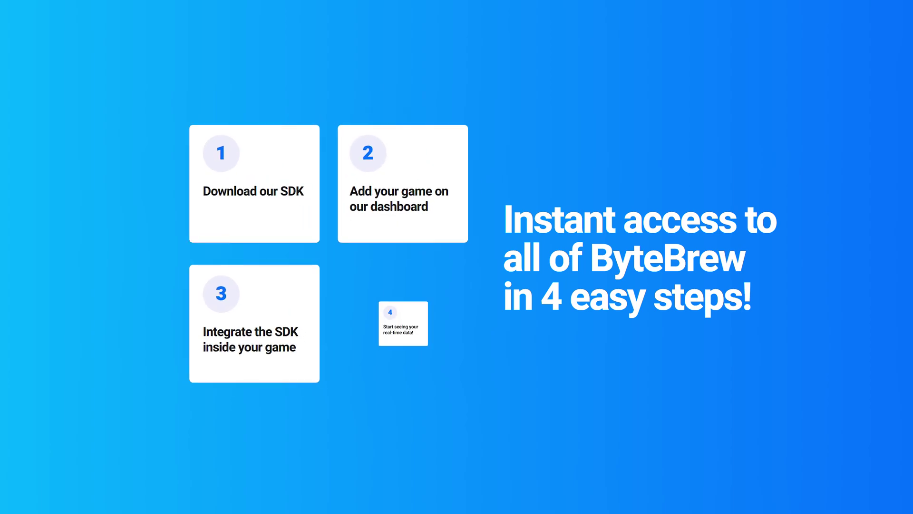
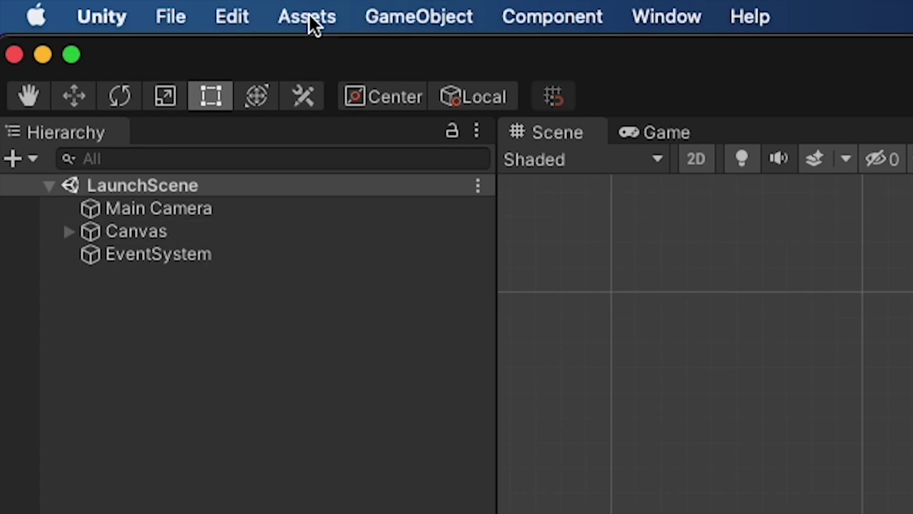
{"action": "left_click", "coordinate": [309, 16]}
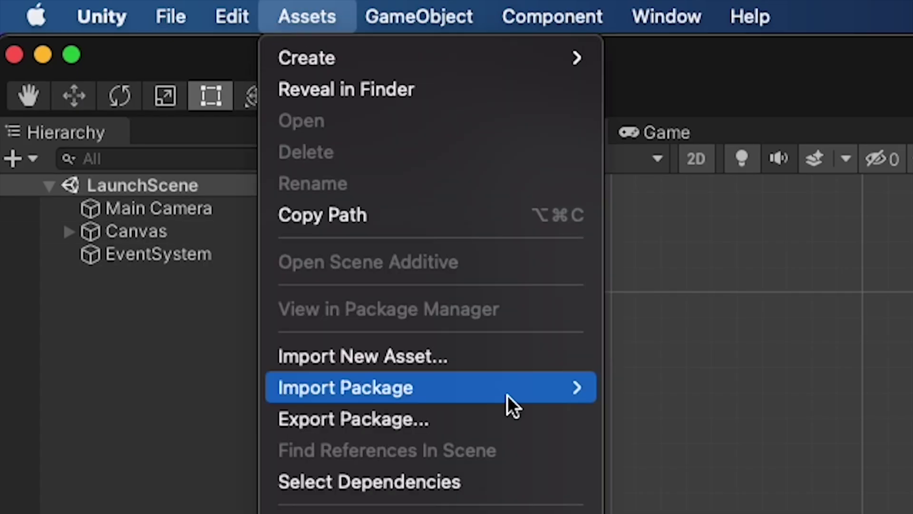
{"action": "mouse_move", "coordinate": [505, 396]}
{"action": "left_click", "coordinate": [664, 395]}
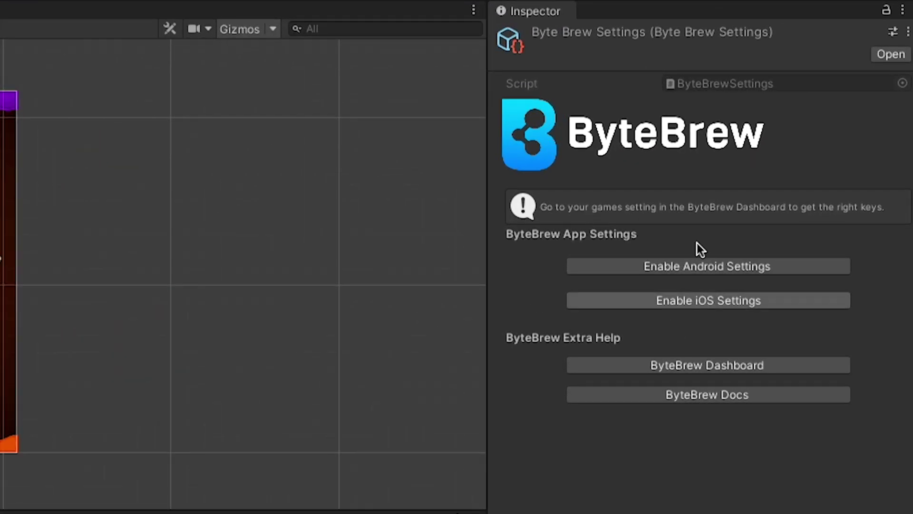
{"action": "left_click", "coordinate": [698, 266]}
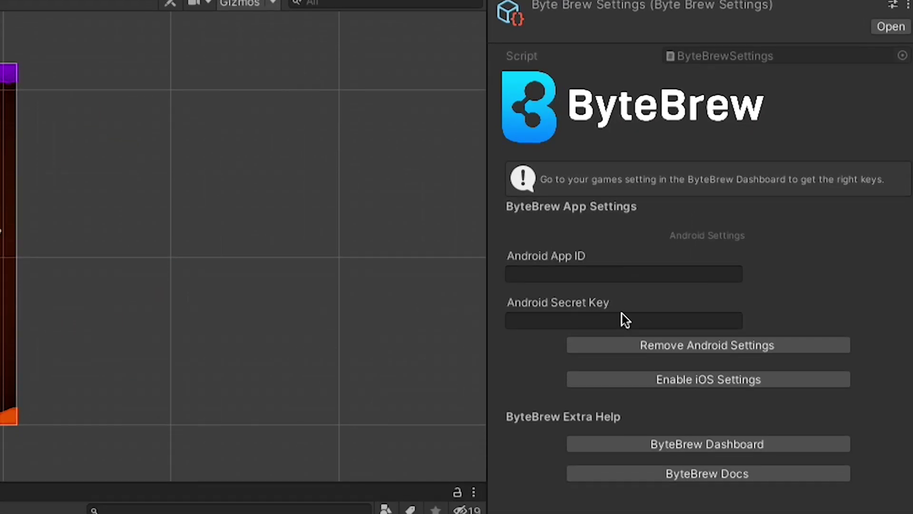
{"action": "left_click", "coordinate": [624, 409]}
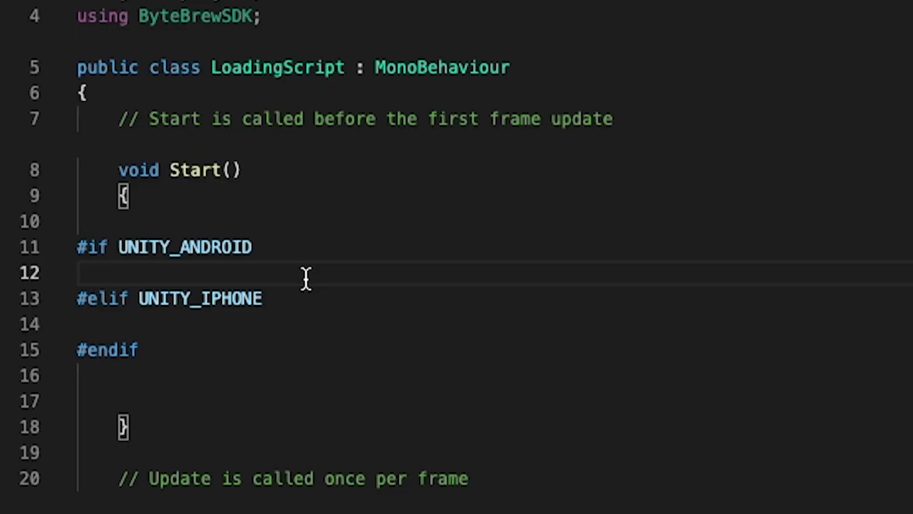
{"action": "type", "text": "ByteBrew.InitializeByteBrew();"}
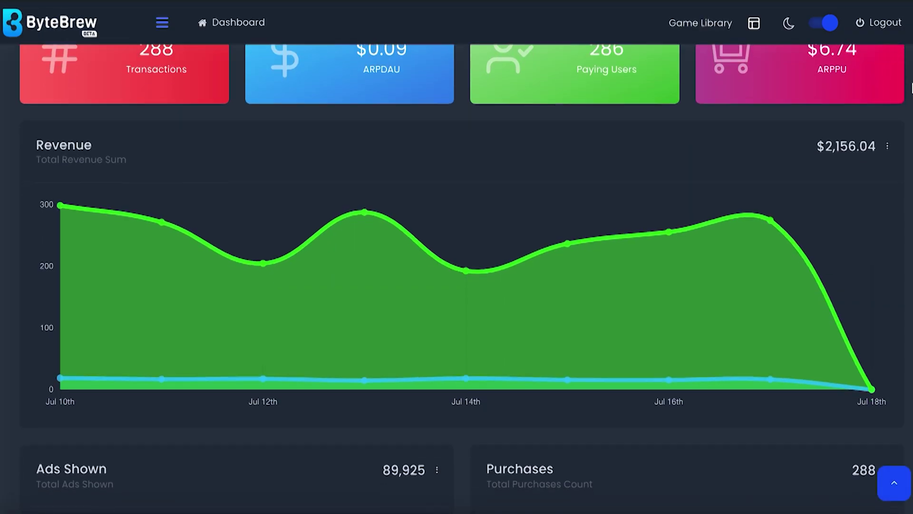
Scroll down through the dashboard charts past Funnels Breakdown to the newsletter Sign Up form.
{"action": "scroll", "coordinate": [912, 88], "scroll_direction": "down", "scroll_amount": 10}
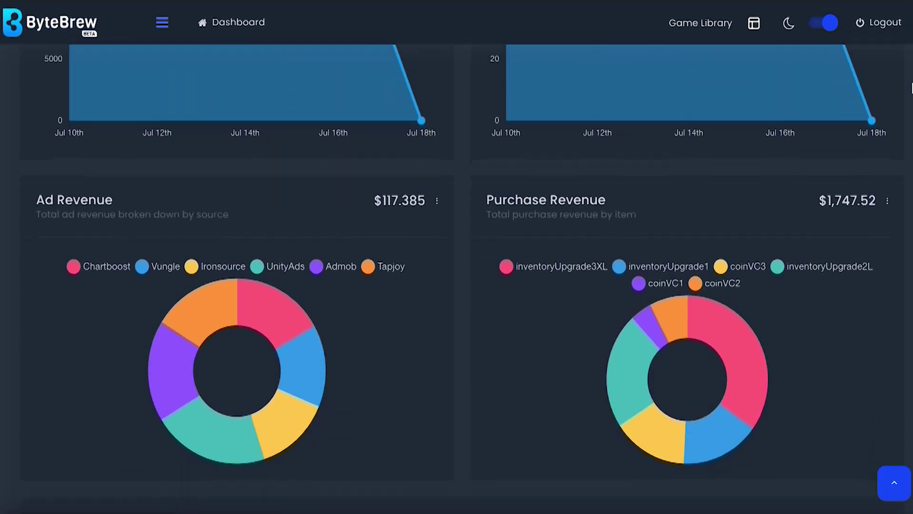
{"action": "scroll", "coordinate": [912, 88], "scroll_direction": "down", "scroll_amount": 15}
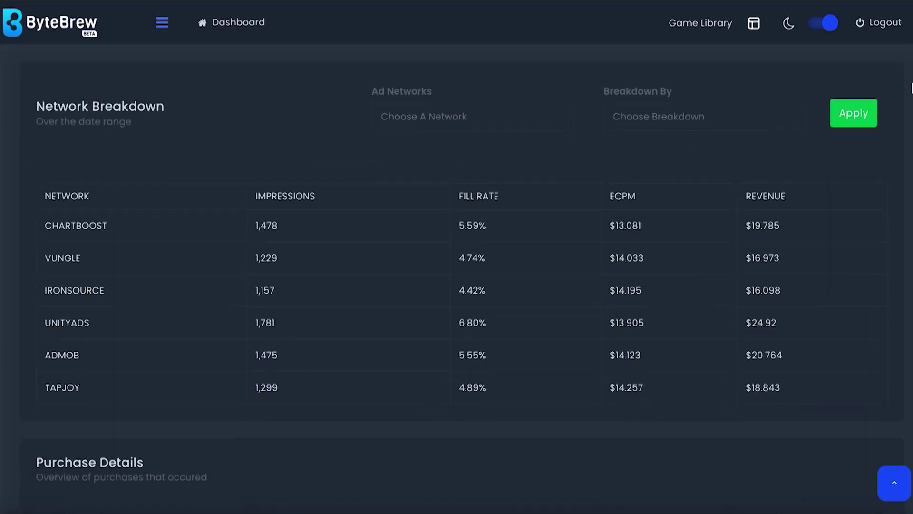
{"action": "scroll", "coordinate": [912, 88], "scroll_direction": "down", "scroll_amount": 7}
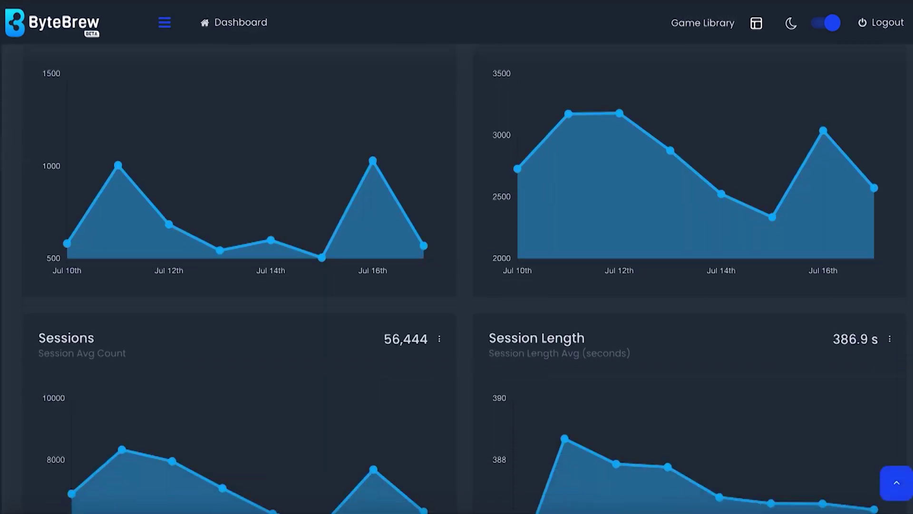
{"action": "scroll", "coordinate": [457, 276], "scroll_direction": "down", "scroll_amount": 15}
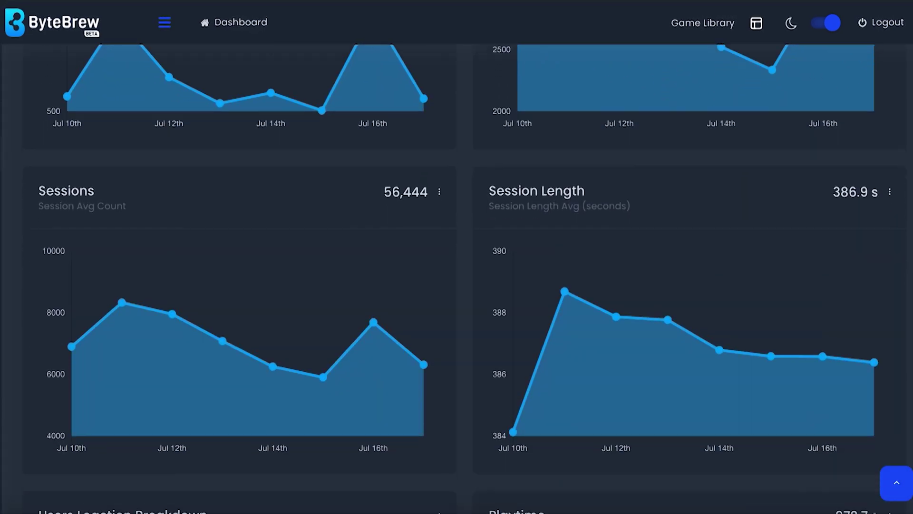
{"action": "scroll", "coordinate": [159, 204], "scroll_direction": "down", "scroll_amount": 10}
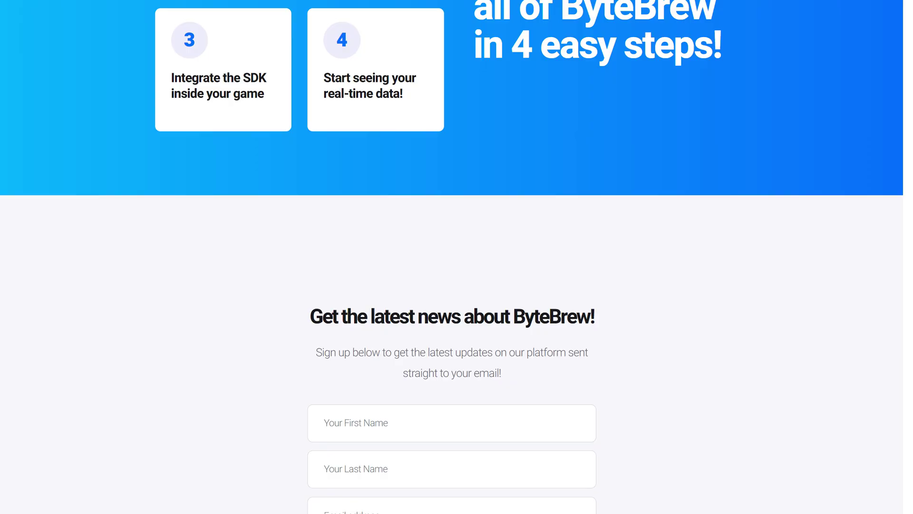
{"action": "scroll", "coordinate": [456, 257], "scroll_direction": "down", "scroll_amount": 3}
{"action": "scroll", "coordinate": [456, 257], "scroll_direction": "down", "scroll_amount": 4}
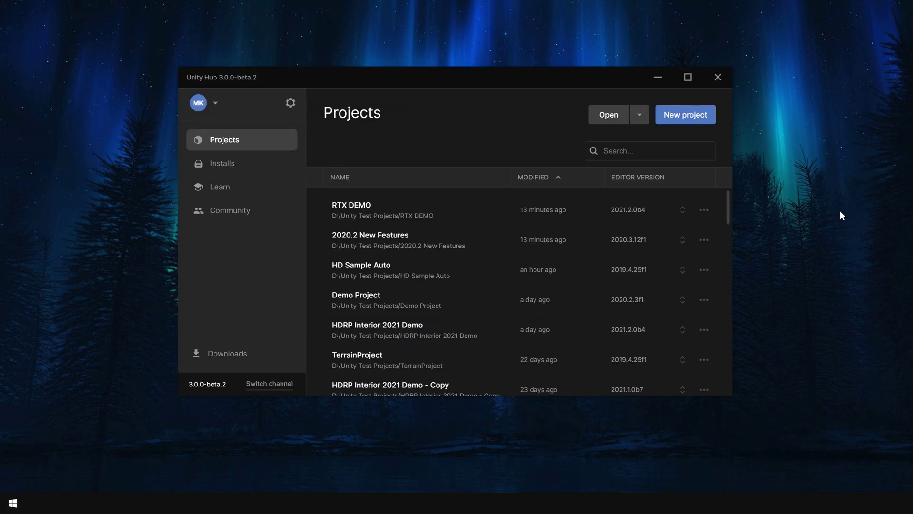
Start a new project on editor 2021.2.0b4 using the downloaded 3D Sample Scene (HDRP) template.
{"action": "left_click", "coordinate": [699, 118]}
{"action": "left_click", "coordinate": [520, 112]}
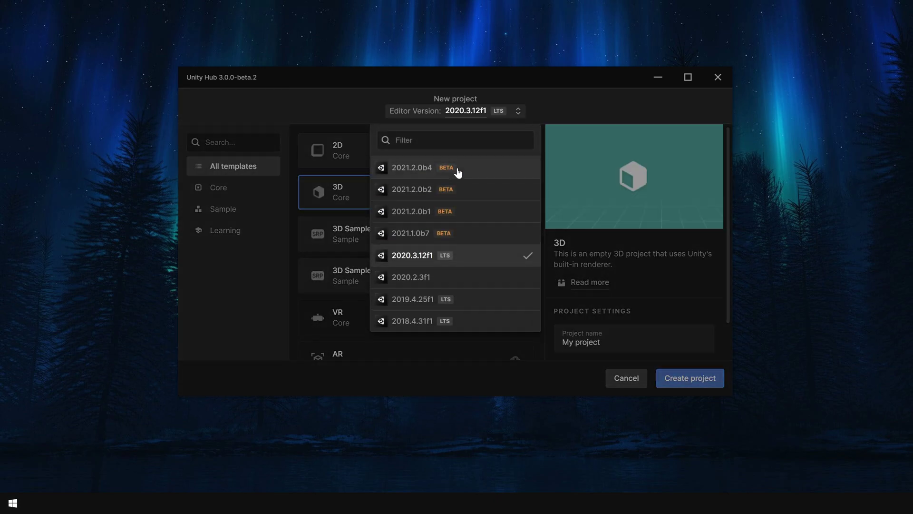
{"action": "left_click", "coordinate": [475, 173]}
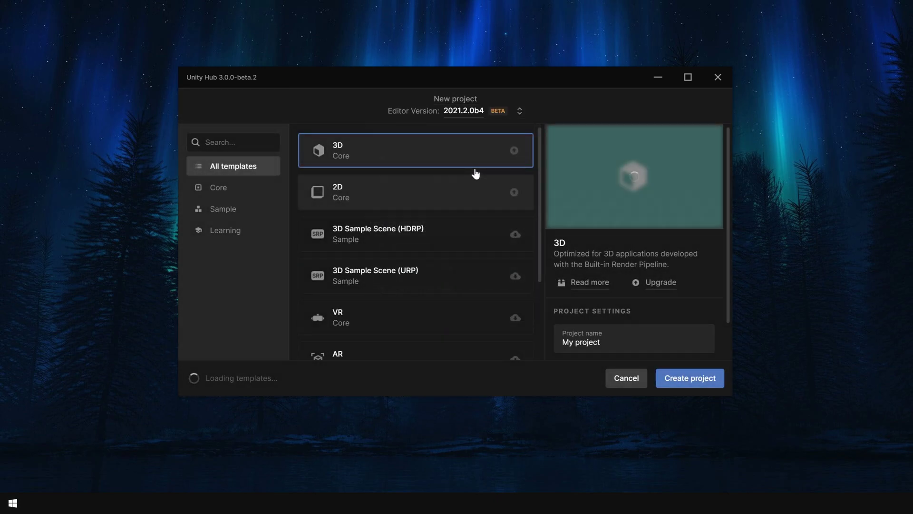
{"action": "left_click", "coordinate": [425, 242]}
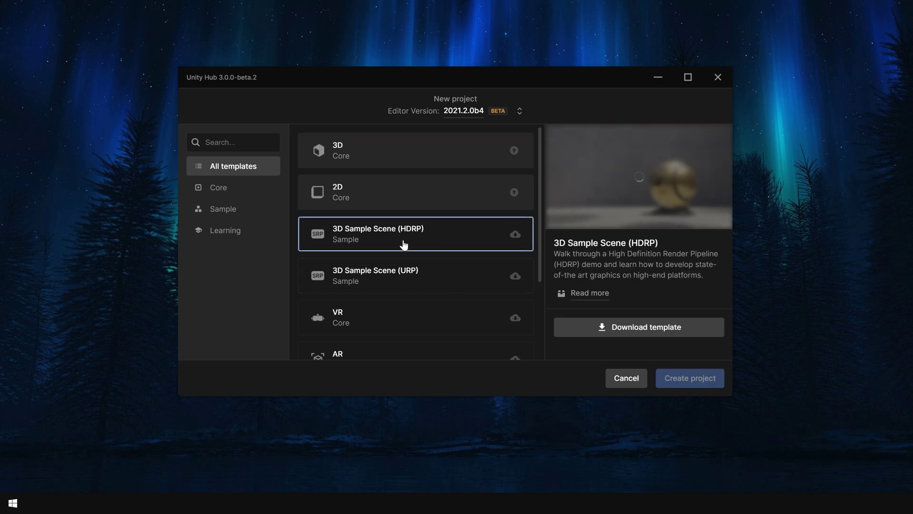
{"action": "left_click", "coordinate": [668, 328]}
Name the project HDRP RTX and create it.
{"action": "left_click_drag", "start_coordinate": [726, 303], "coordinate": [732, 349]}
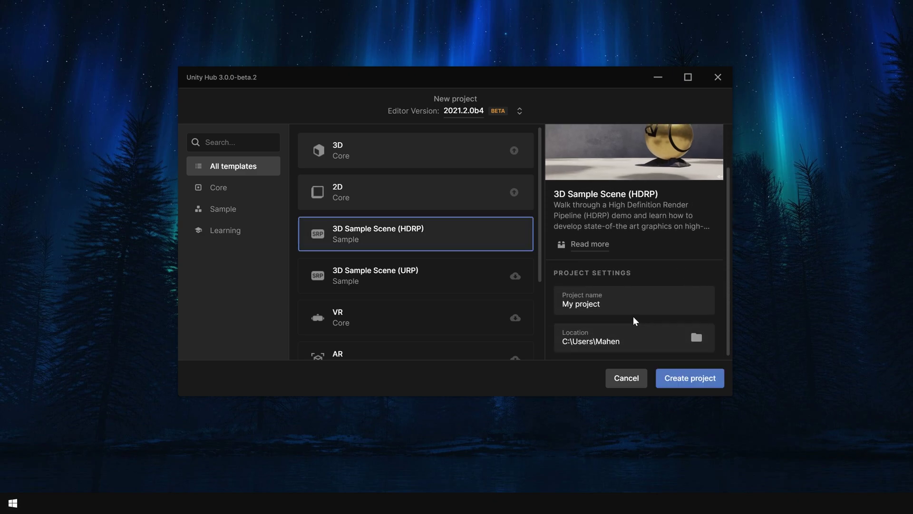
{"action": "left_click_drag", "start_coordinate": [637, 304], "coordinate": [546, 305]}
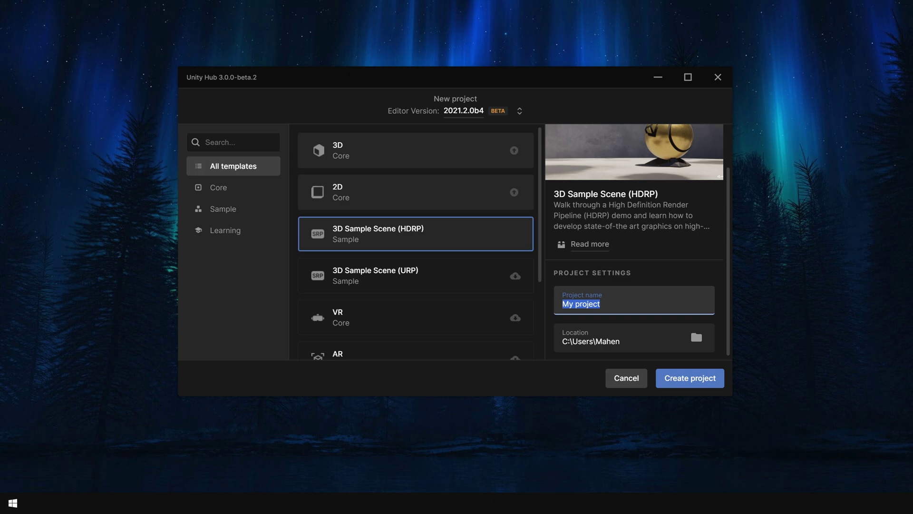
{"action": "key", "text": "BackSpace"}
{"action": "type", "text": "HDRP RTX"}
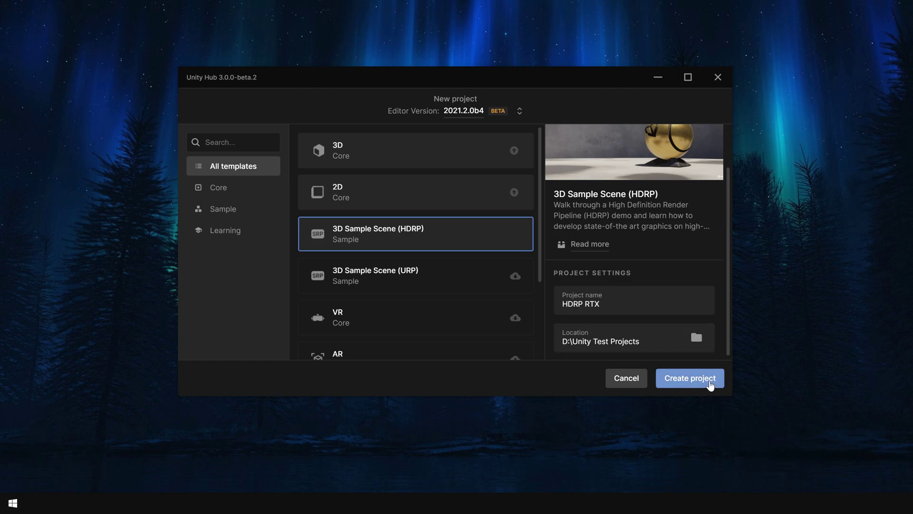
{"action": "left_click", "coordinate": [710, 384]}
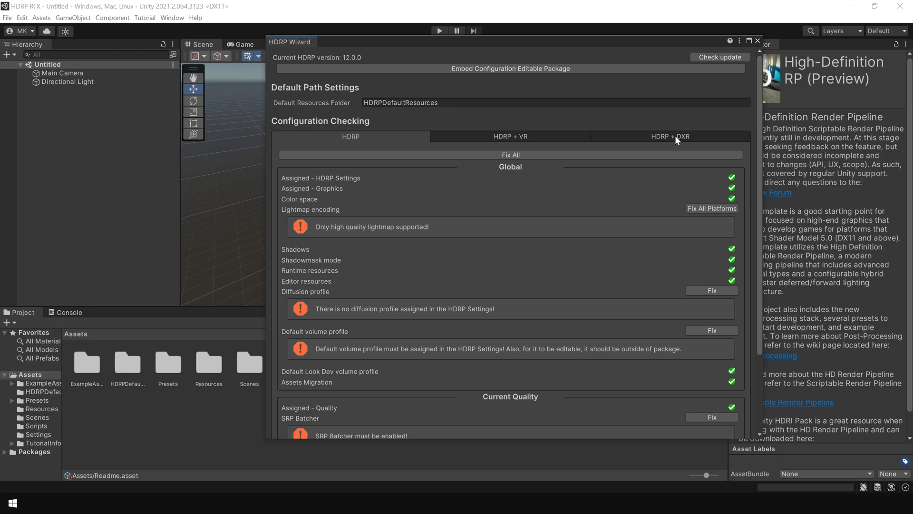
Under HDRP + DXR, fix lightmap encoding, diffusion profile, default volume profile and graphics API, postponing the restart.
{"action": "left_click", "coordinate": [691, 138]}
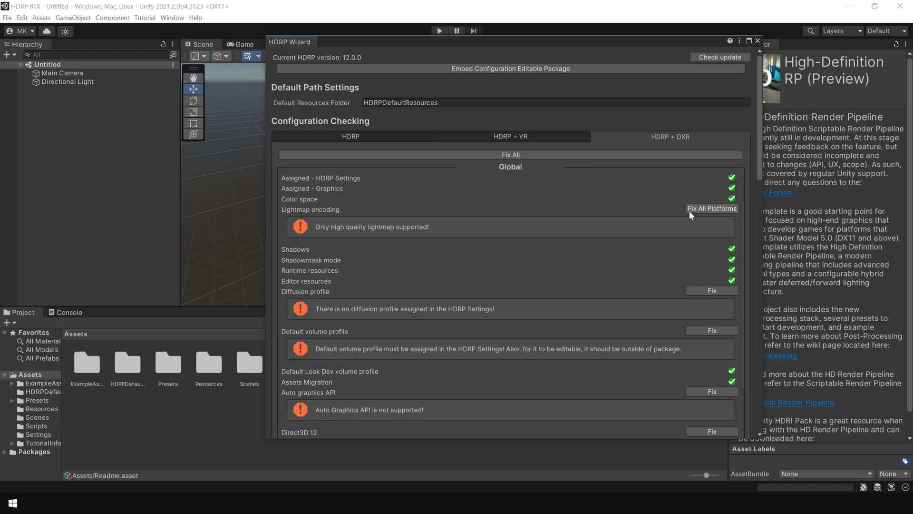
{"action": "left_click", "coordinate": [712, 209]}
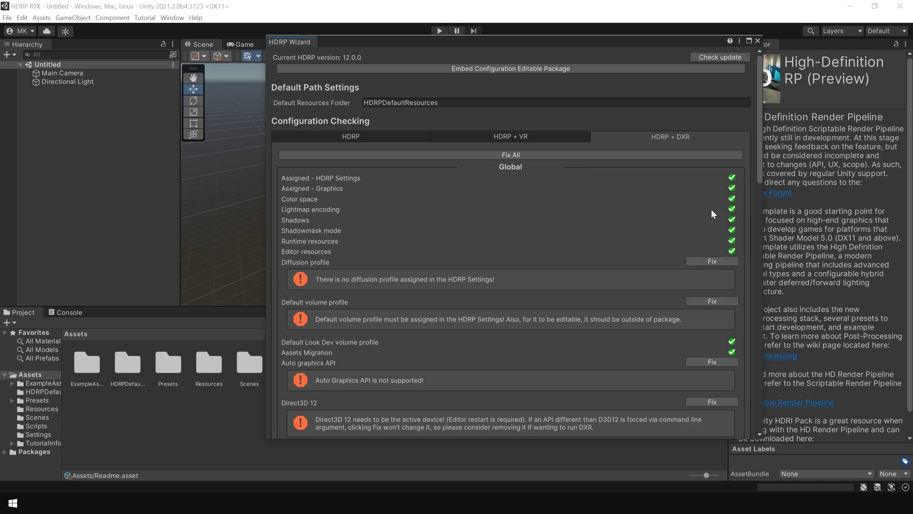
{"action": "left_click", "coordinate": [714, 259]}
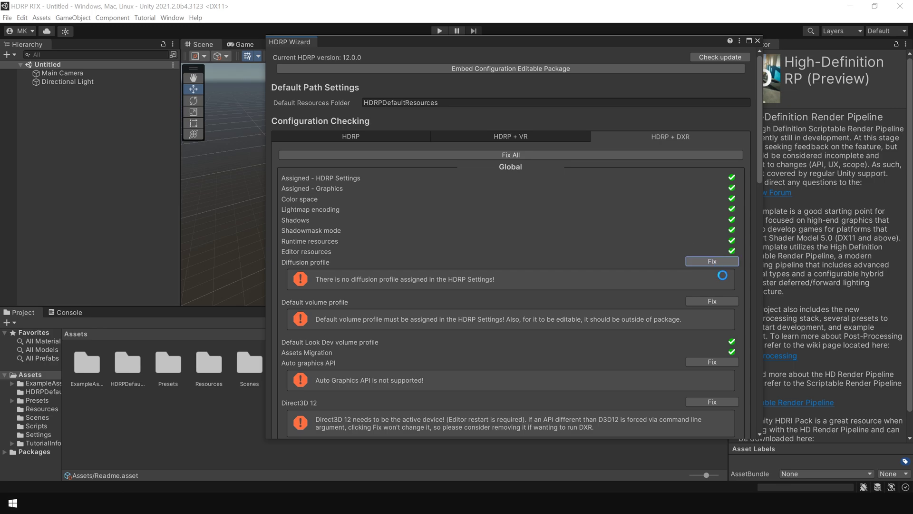
{"action": "left_click", "coordinate": [712, 272]}
{"action": "left_click", "coordinate": [712, 304]}
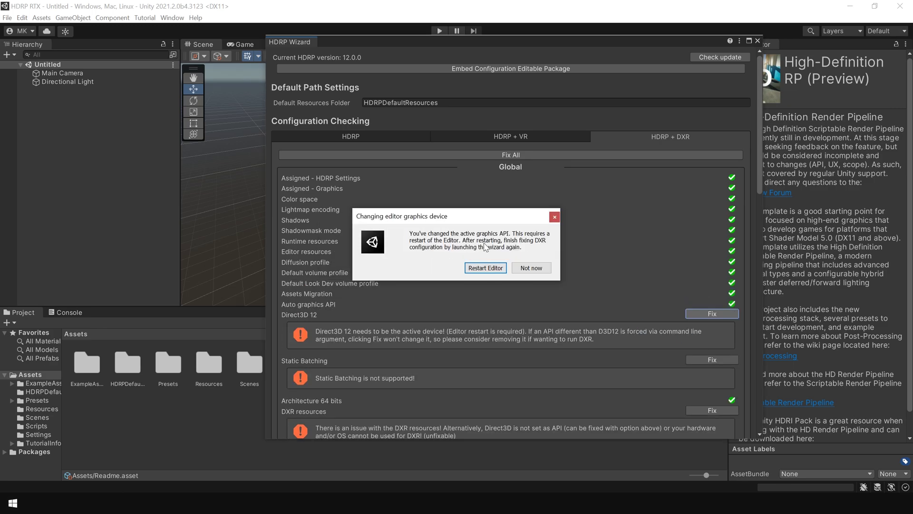
{"action": "left_click", "coordinate": [535, 265]}
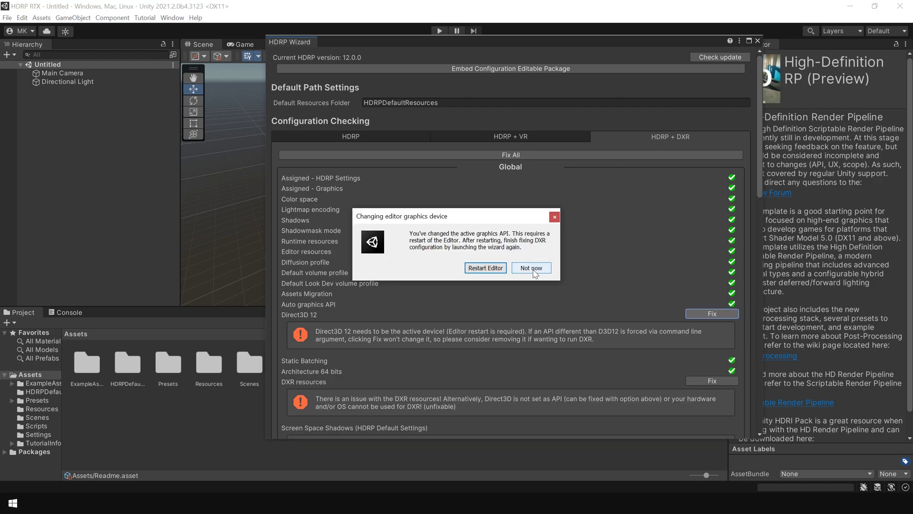
{"action": "left_click", "coordinate": [481, 265]}
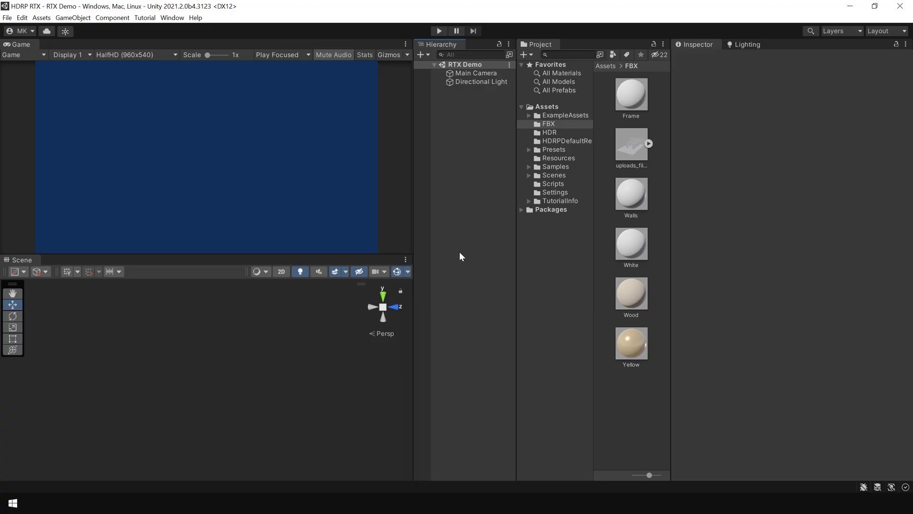
Review the tunnel model and its Frame, Walls, White and Wood materials, then drag the model into the scene.
{"action": "left_click", "coordinate": [626, 152]}
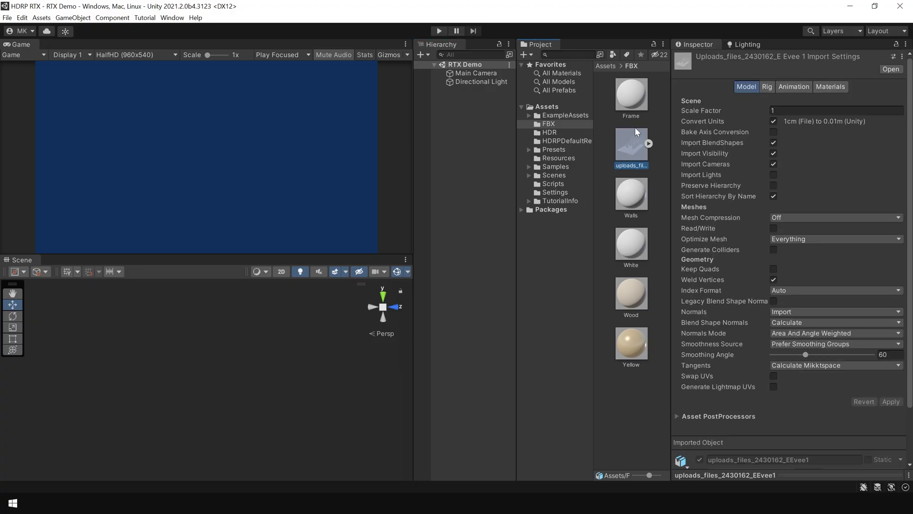
{"action": "left_click", "coordinate": [634, 101]}
{"action": "left_click", "coordinate": [630, 207]}
{"action": "left_click", "coordinate": [632, 250]}
{"action": "left_click", "coordinate": [631, 288]}
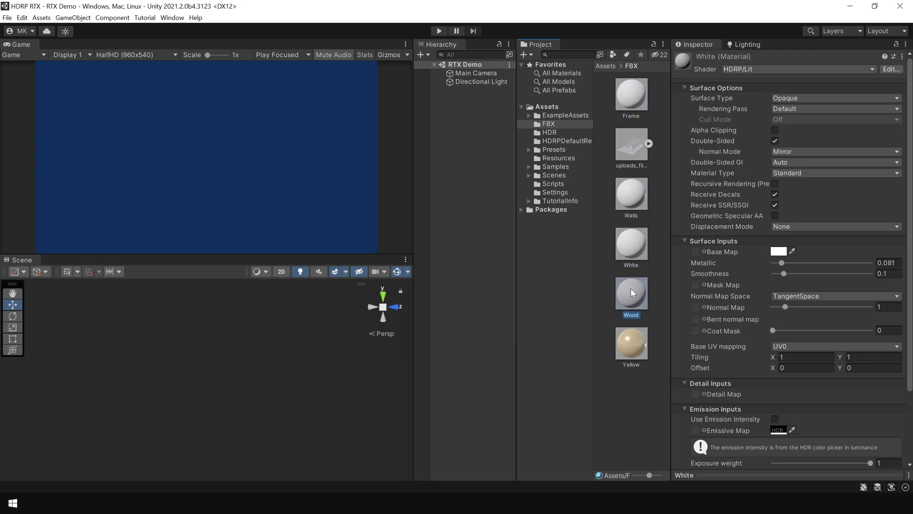
{"action": "left_click", "coordinate": [627, 149]}
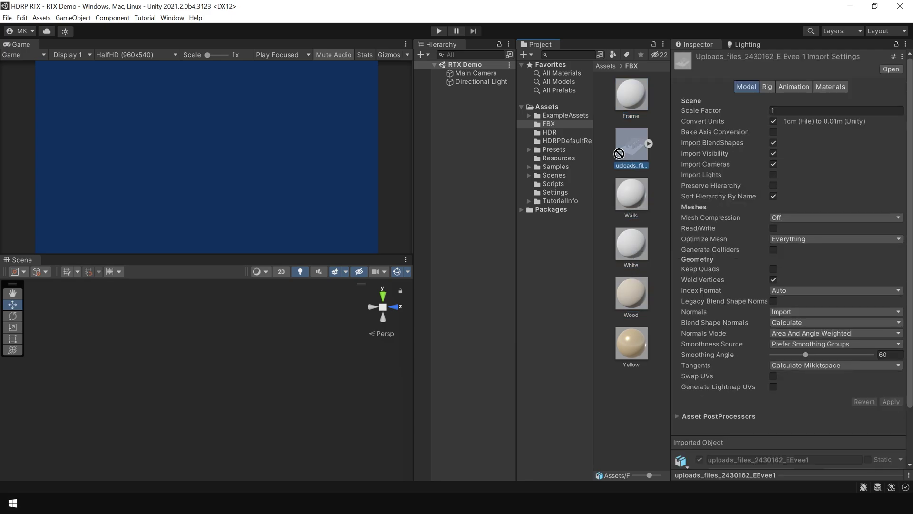
{"action": "left_click_drag", "start_coordinate": [628, 152], "coordinate": [478, 144]}
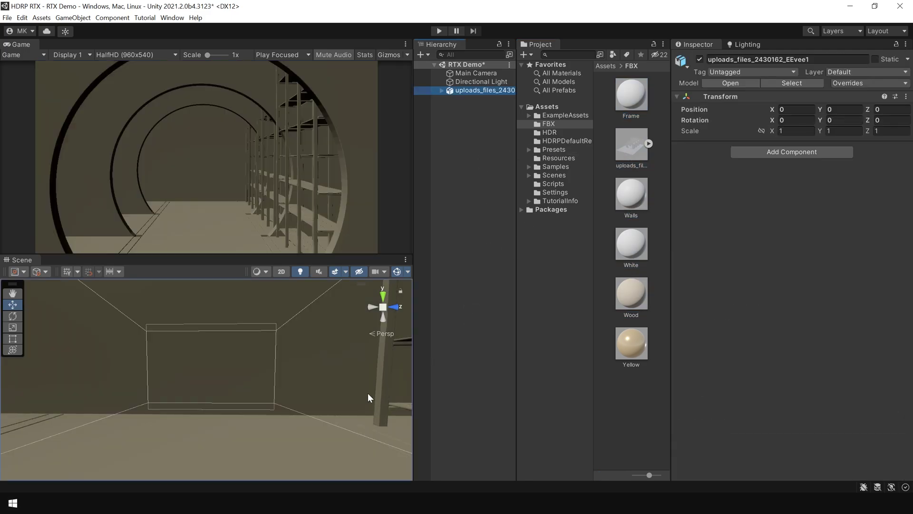
Apply the White material to all the tunnel's Circle through Plane.008 parts.
{"action": "left_click", "coordinate": [442, 90]}
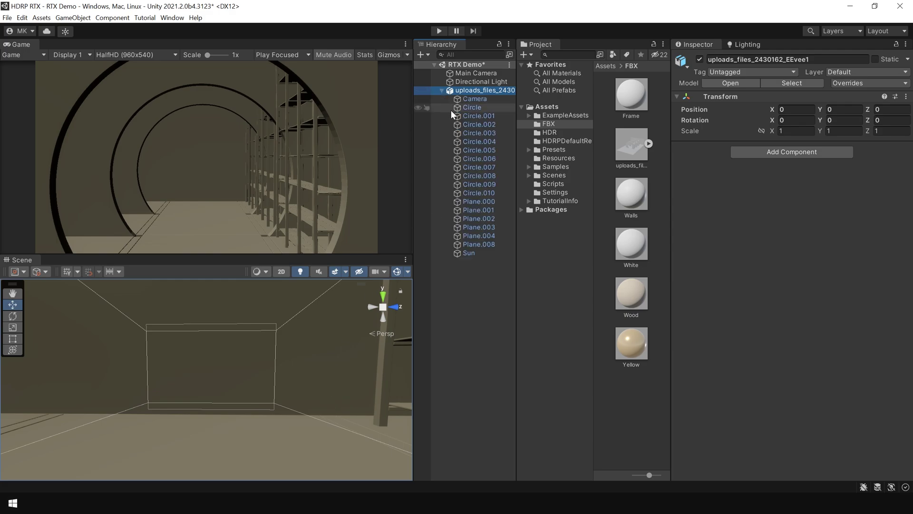
{"action": "left_click", "coordinate": [478, 106]}
{"action": "left_click", "coordinate": [479, 244], "text": "shift"}
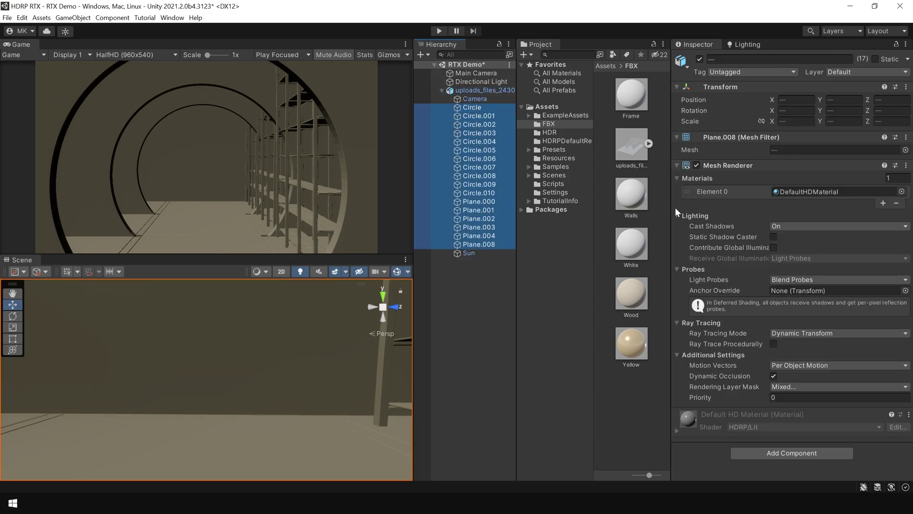
{"action": "left_click_drag", "start_coordinate": [631, 244], "coordinate": [808, 191]}
Apply a wood material to the floor planes and Yellow to the far wall in the Scene view.
{"action": "right_click_drag", "start_coordinate": [205, 371], "coordinate": [380, 378]}
{"action": "left_click_drag", "start_coordinate": [631, 342], "coordinate": [367, 438]}
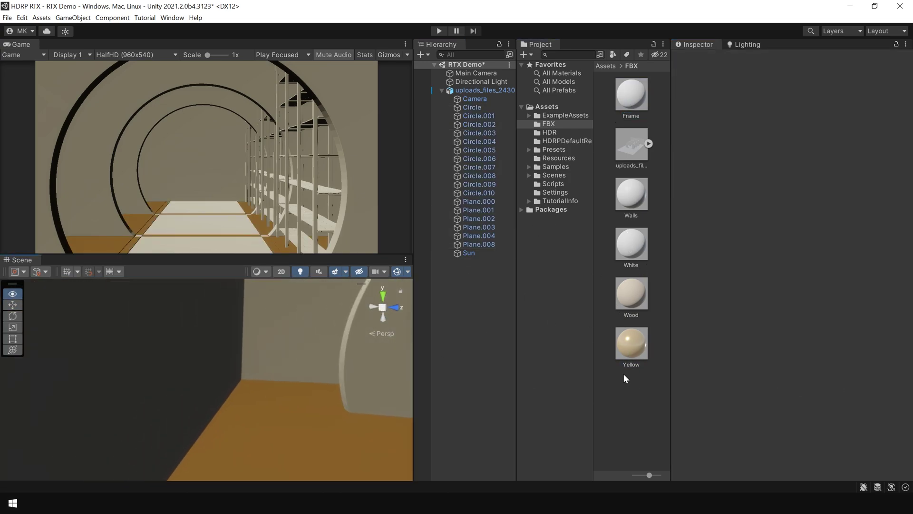
{"action": "left_click_drag", "start_coordinate": [631, 345], "coordinate": [235, 365]}
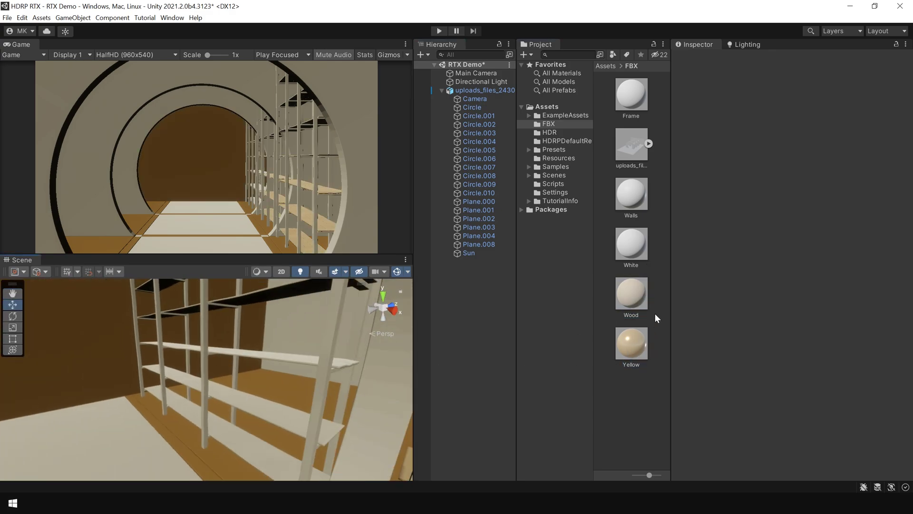
{"action": "right_click_drag", "start_coordinate": [180, 367], "coordinate": [173, 373]}
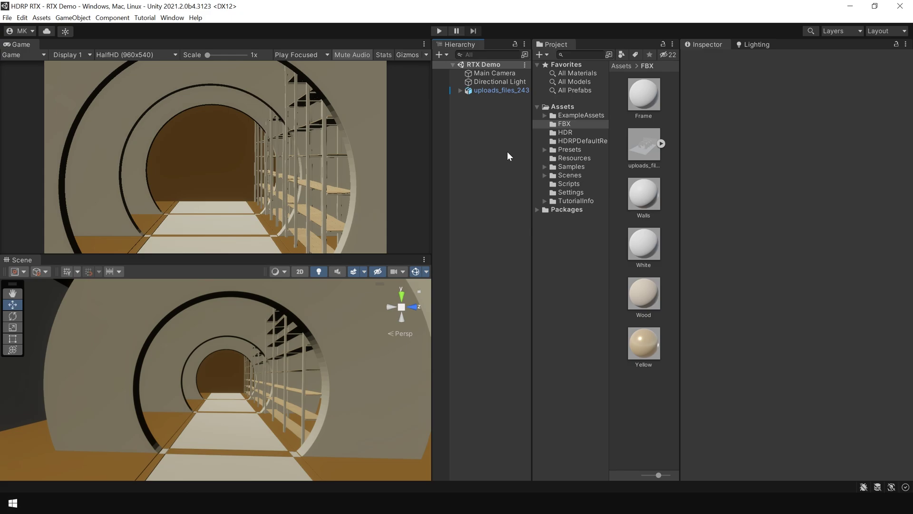
Locate the active HDRenderPipelineAsset via Project Settings > Graphics and select it in the Inspector.
{"action": "left_click", "coordinate": [21, 18]}
{"action": "left_click", "coordinate": [57, 315]}
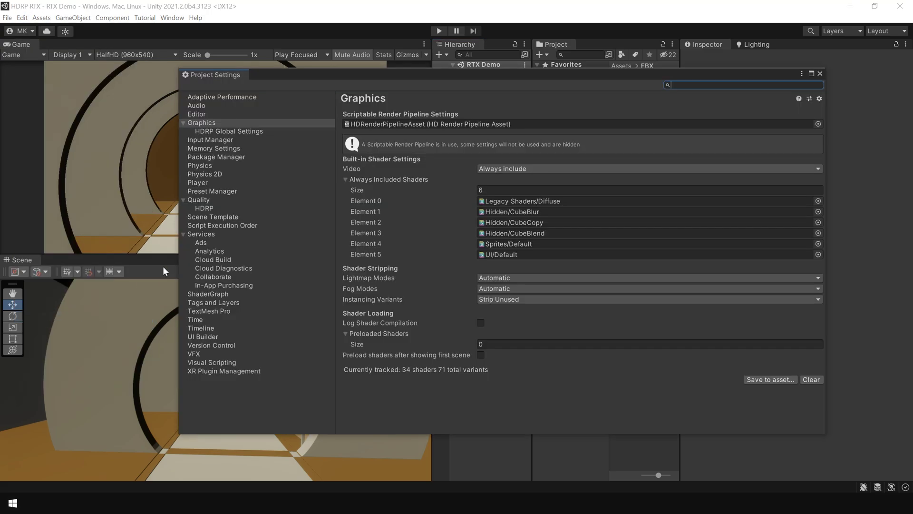
{"action": "left_click", "coordinate": [386, 124]}
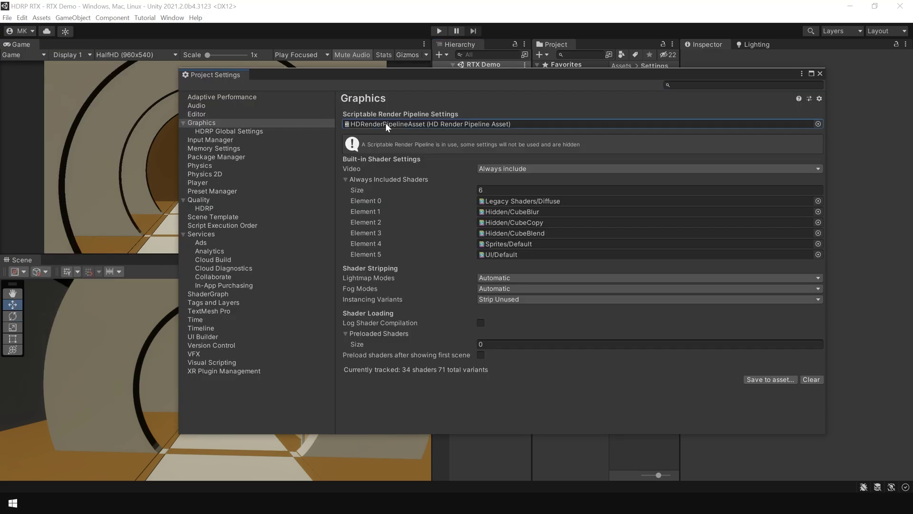
{"action": "left_click", "coordinate": [820, 74]}
{"action": "left_click", "coordinate": [645, 97]}
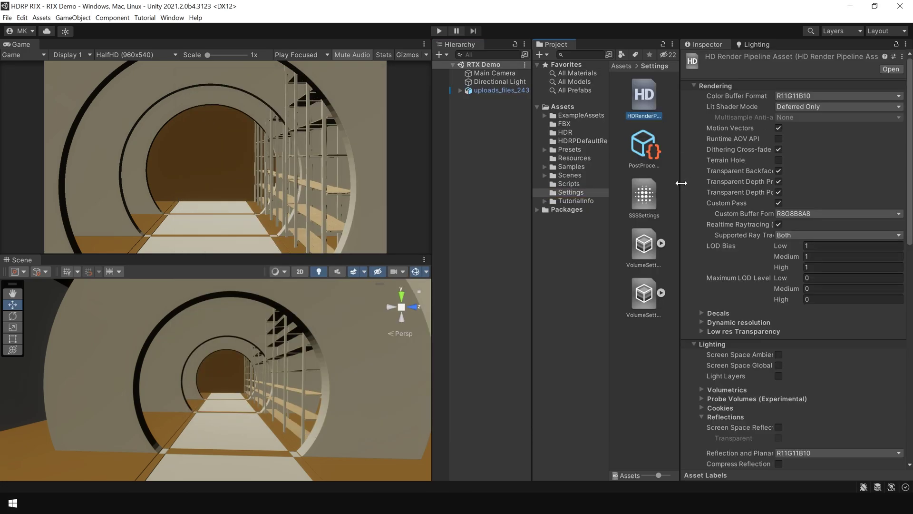
{"action": "left_click_drag", "start_coordinate": [680, 181], "coordinate": [629, 183]}
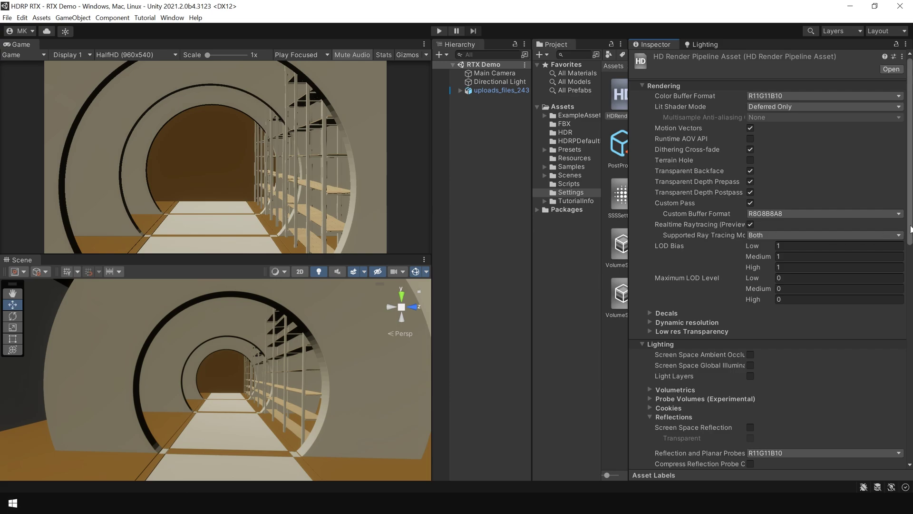
Enable Screen Space Reflection with Transparent and Screen Space Shadows on the pipeline asset.
{"action": "scroll", "coordinate": [729, 226], "scroll_direction": "down", "scroll_amount": 5}
{"action": "scroll", "coordinate": [750, 189], "scroll_direction": "down", "scroll_amount": 2}
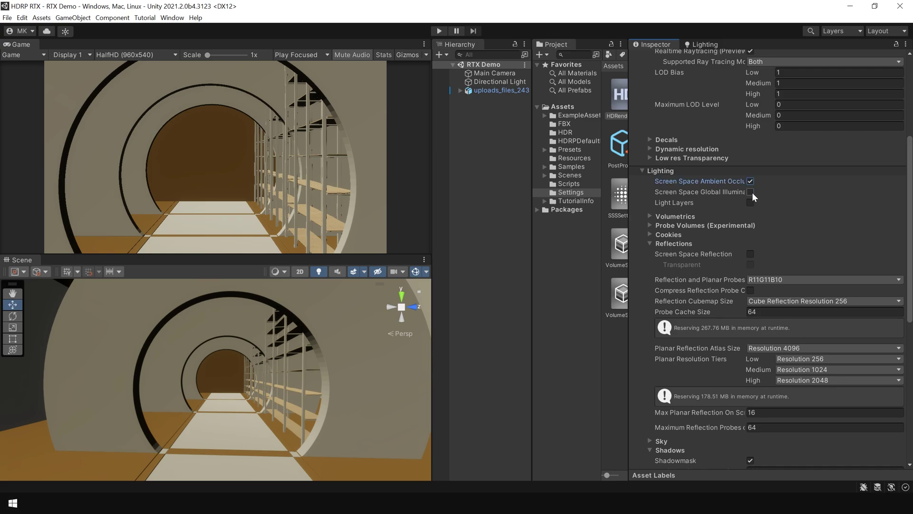
{"action": "left_click", "coordinate": [750, 253]}
{"action": "left_click", "coordinate": [751, 264]}
{"action": "scroll", "coordinate": [909, 340], "scroll_direction": "down", "scroll_amount": 5}
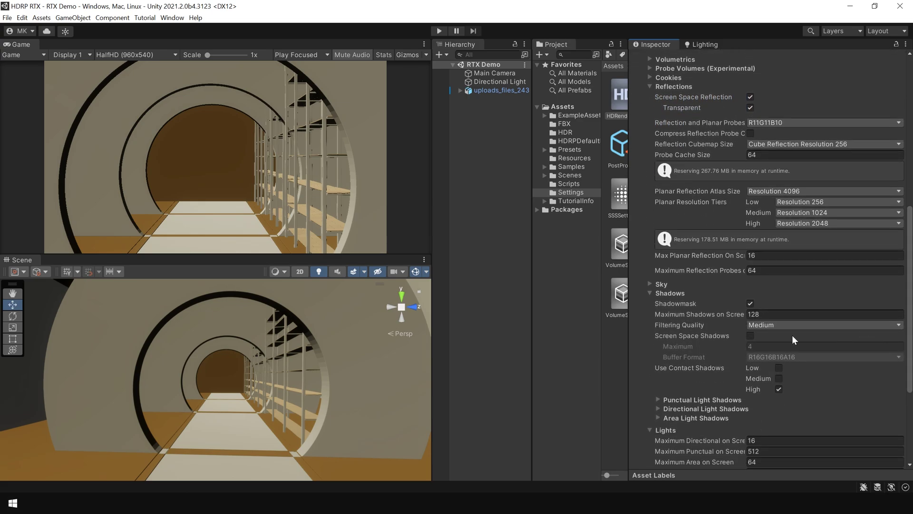
{"action": "left_click", "coordinate": [750, 336]}
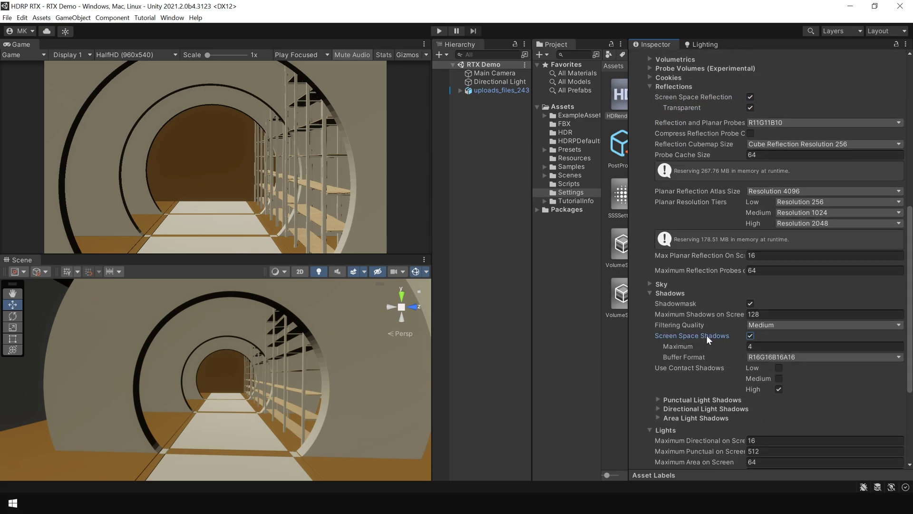
Open HDRP Global Settings and collapse the Rendering frame settings to reveal Lighting.
{"action": "left_click_drag", "start_coordinate": [629, 171], "coordinate": [683, 171]}
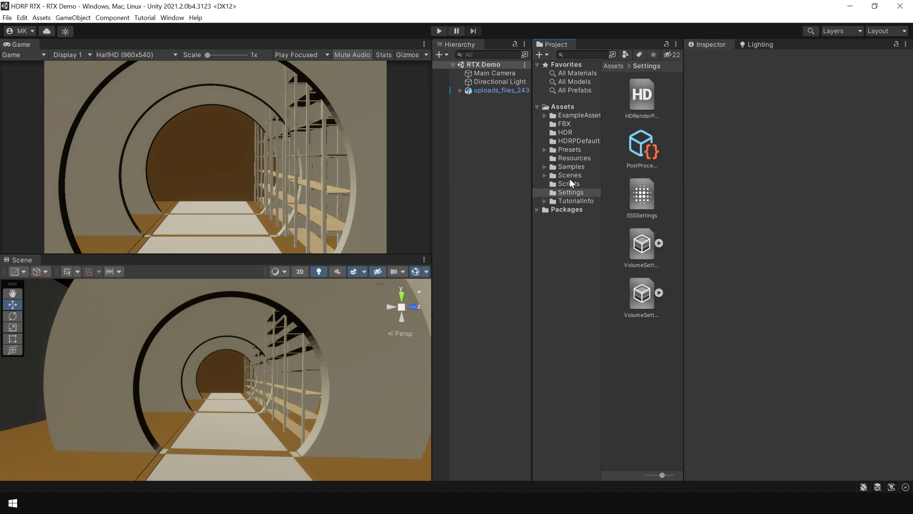
{"action": "left_click", "coordinate": [22, 17]}
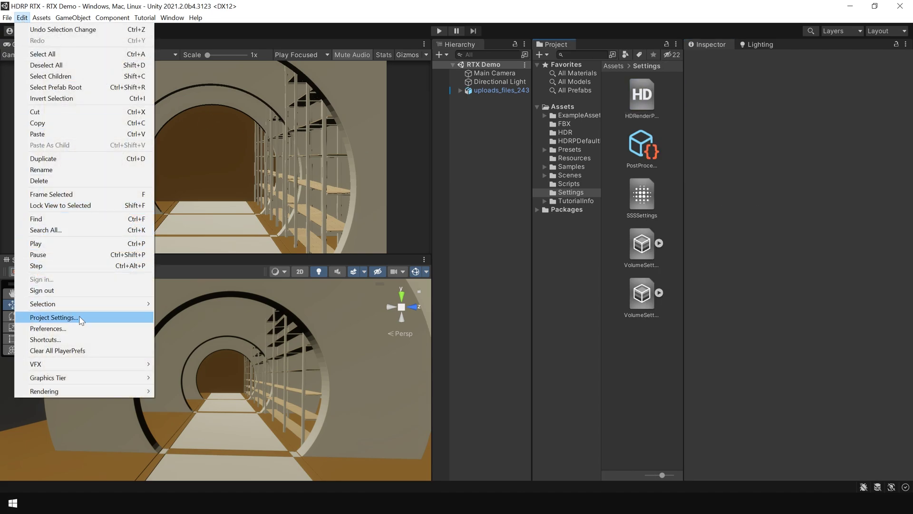
{"action": "left_click", "coordinate": [81, 315]}
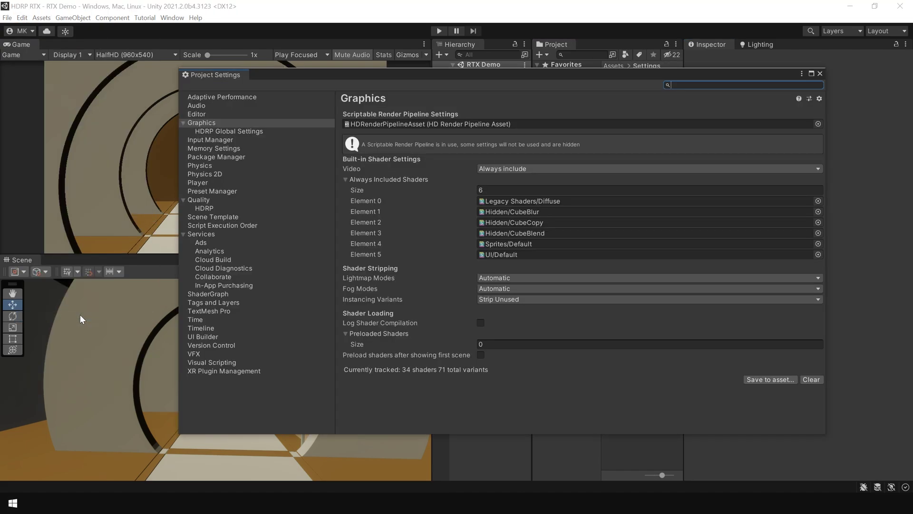
{"action": "left_click", "coordinate": [235, 131]}
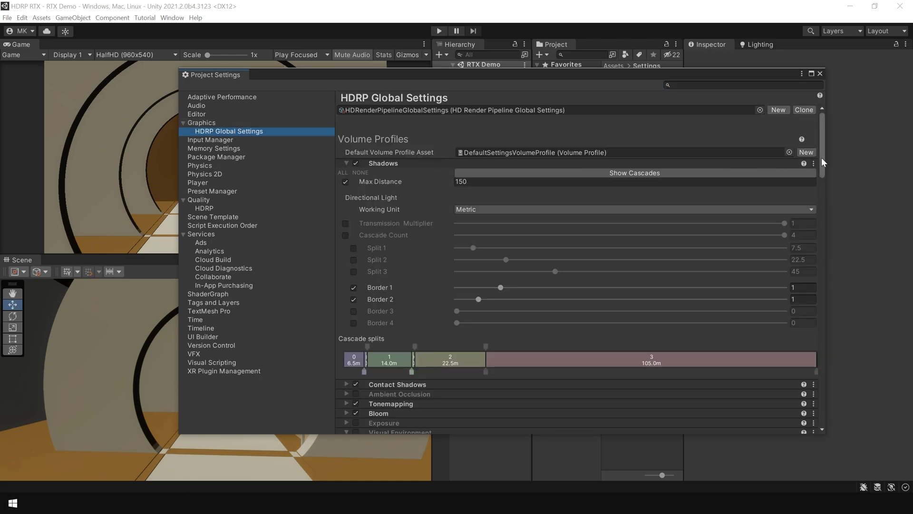
{"action": "left_click_drag", "start_coordinate": [821, 158], "coordinate": [826, 244]}
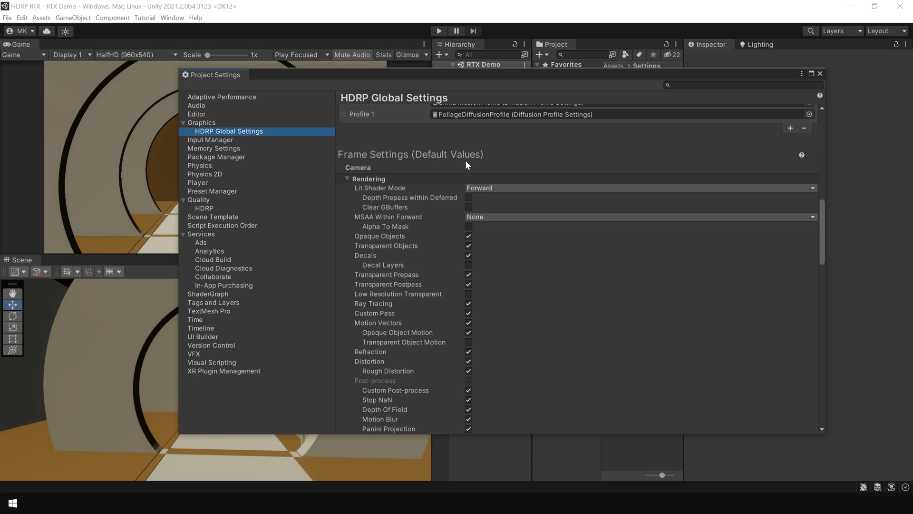
{"action": "left_click", "coordinate": [348, 179]}
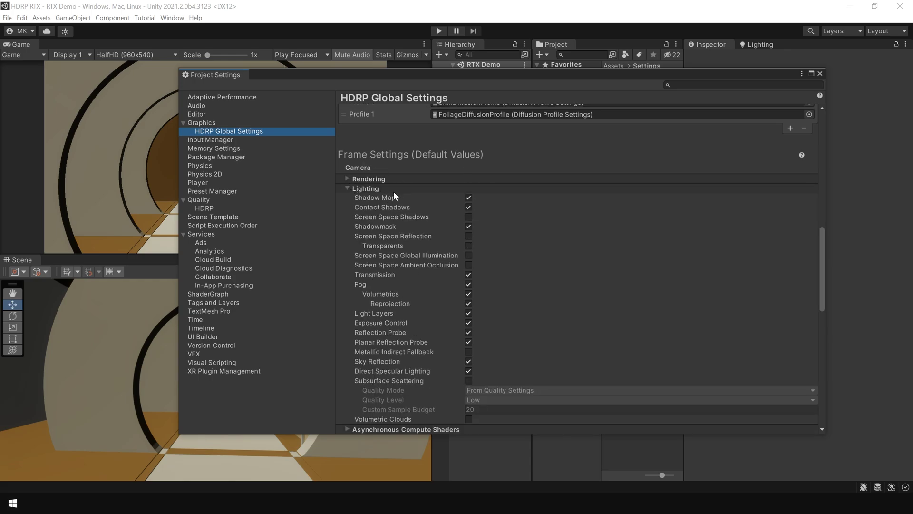
Enable SSR with Transparents, SSGI and SSAO in the default camera frame settings.
{"action": "left_click", "coordinate": [468, 237]}
{"action": "left_click", "coordinate": [469, 255]}
{"action": "left_click", "coordinate": [469, 265]}
{"action": "left_click", "coordinate": [469, 246]}
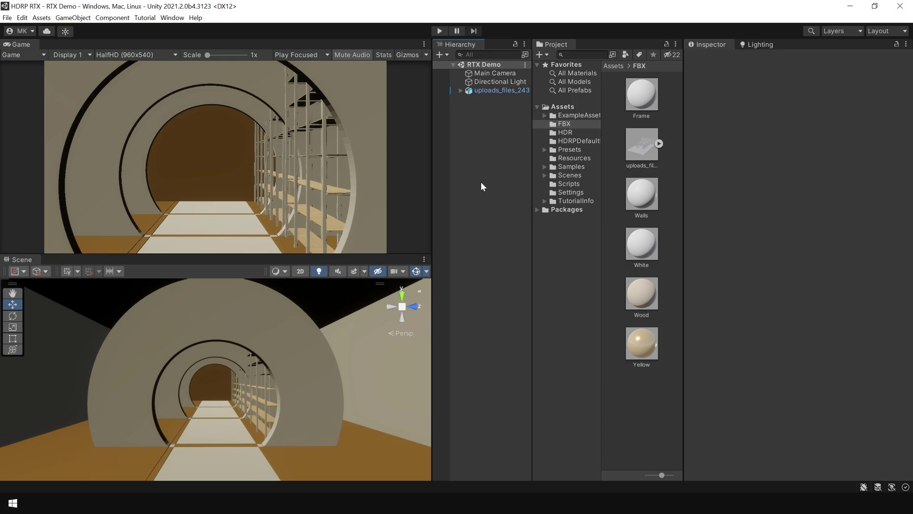
Add a Sky and Fog Global Volume with Sky type set to None and fog turned off.
{"action": "right_click", "coordinate": [481, 138]}
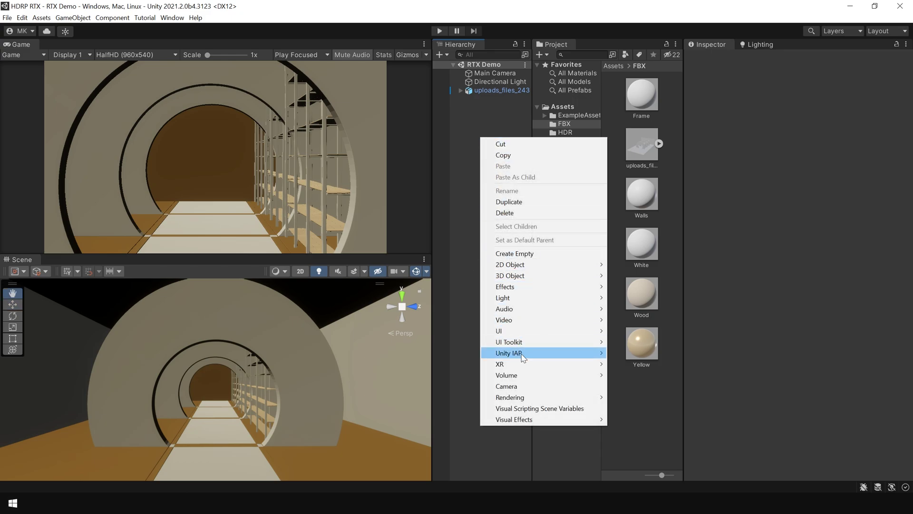
{"action": "mouse_move", "coordinate": [522, 379]}
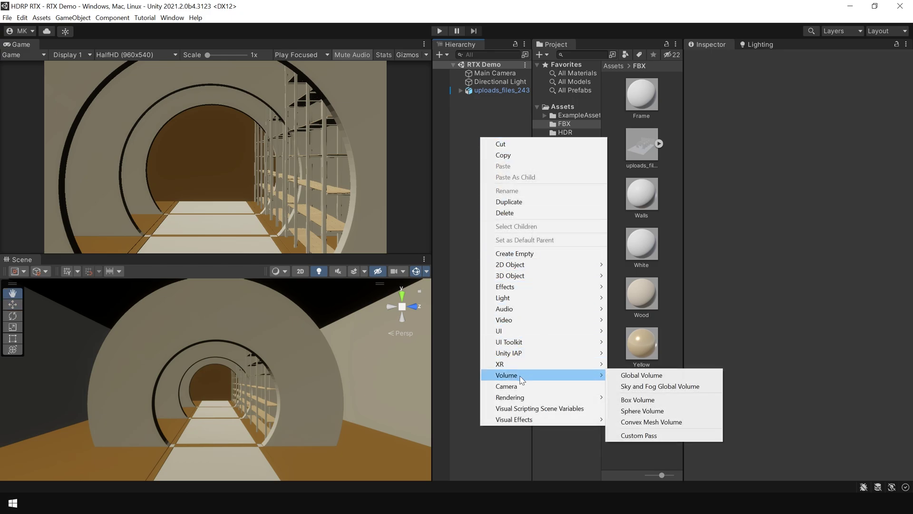
{"action": "left_click", "coordinate": [648, 386]}
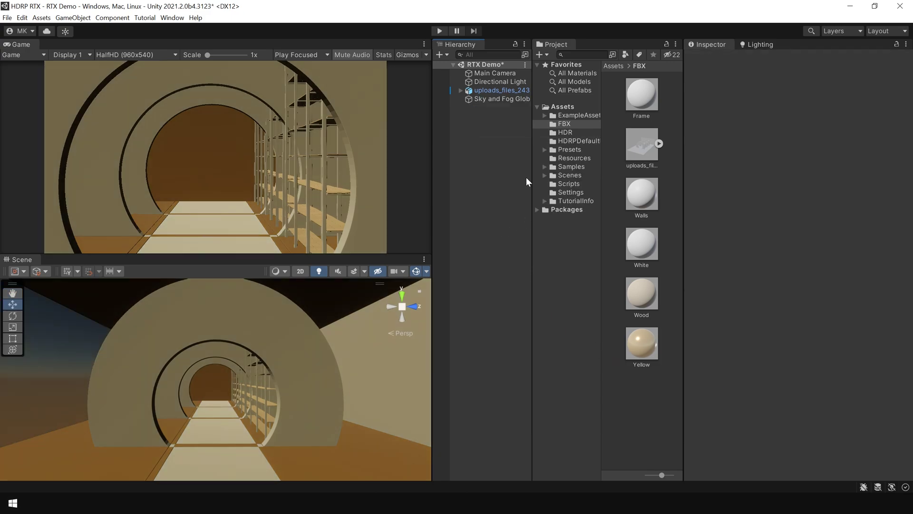
{"action": "left_click", "coordinate": [502, 99]}
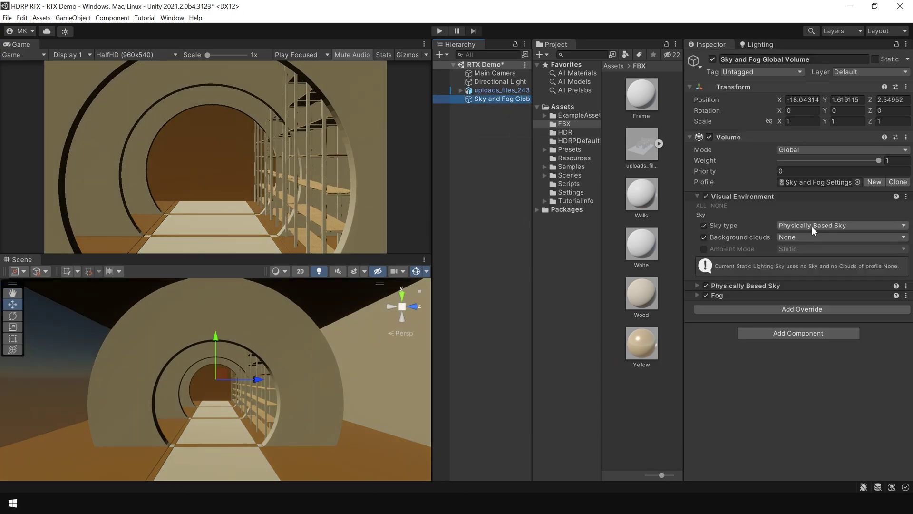
{"action": "left_click", "coordinate": [812, 226]}
{"action": "left_click", "coordinate": [811, 236]}
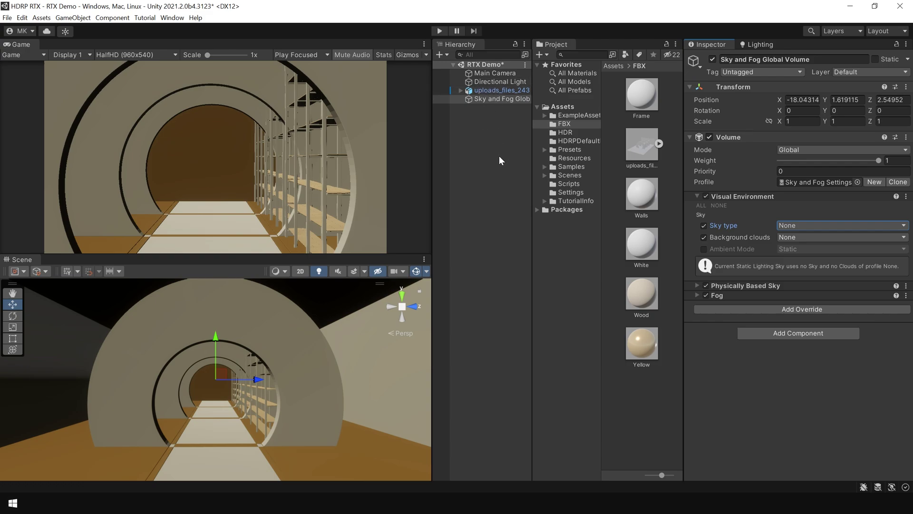
{"action": "left_click", "coordinate": [732, 296]}
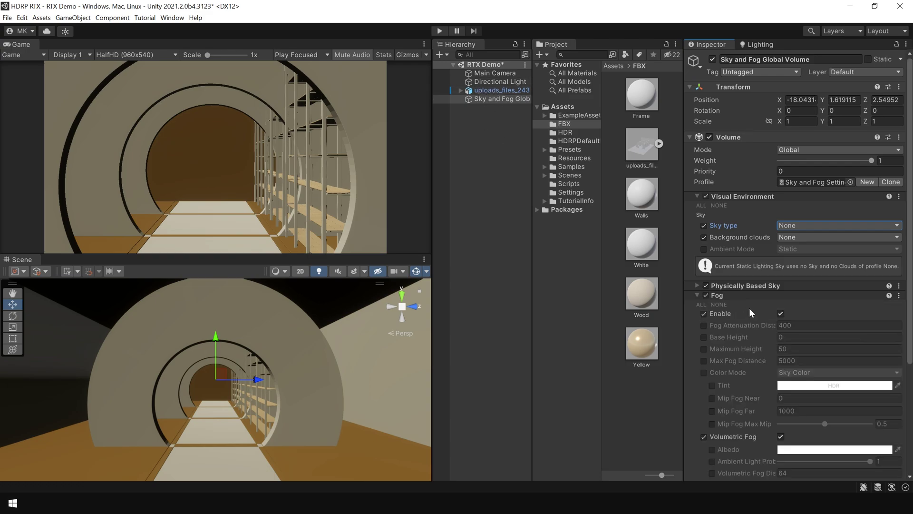
{"action": "left_click", "coordinate": [780, 313]}
{"action": "left_click", "coordinate": [781, 313]}
{"action": "left_click", "coordinate": [700, 296]}
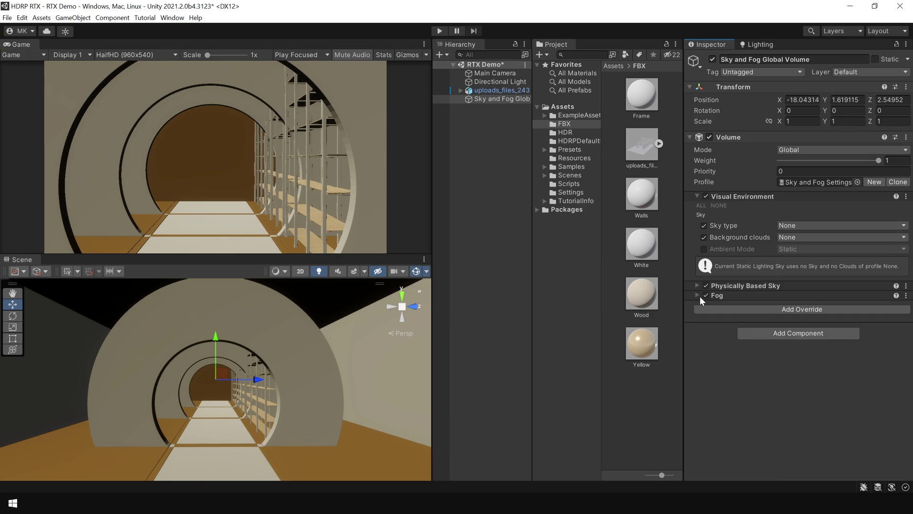
Assign the Sky and Fog profile as the Lighting window's Environment Profile.
{"action": "left_click", "coordinate": [814, 184]}
{"action": "left_click", "coordinate": [628, 97]}
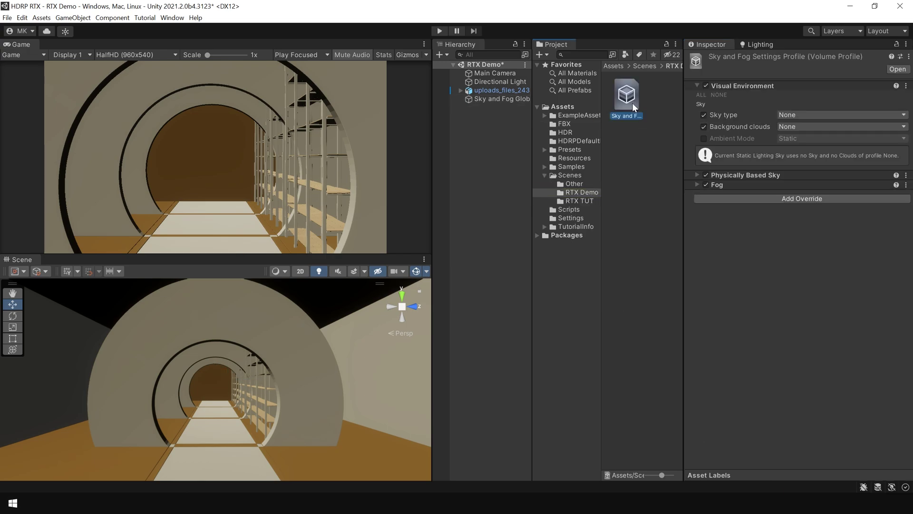
{"action": "left_click", "coordinate": [764, 44]}
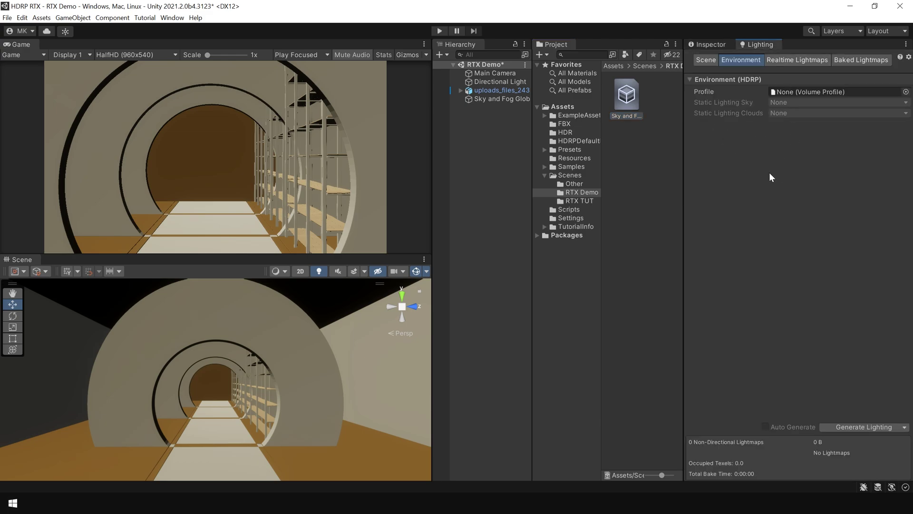
{"action": "left_click", "coordinate": [171, 18]}
{"action": "mouse_move", "coordinate": [255, 198]}
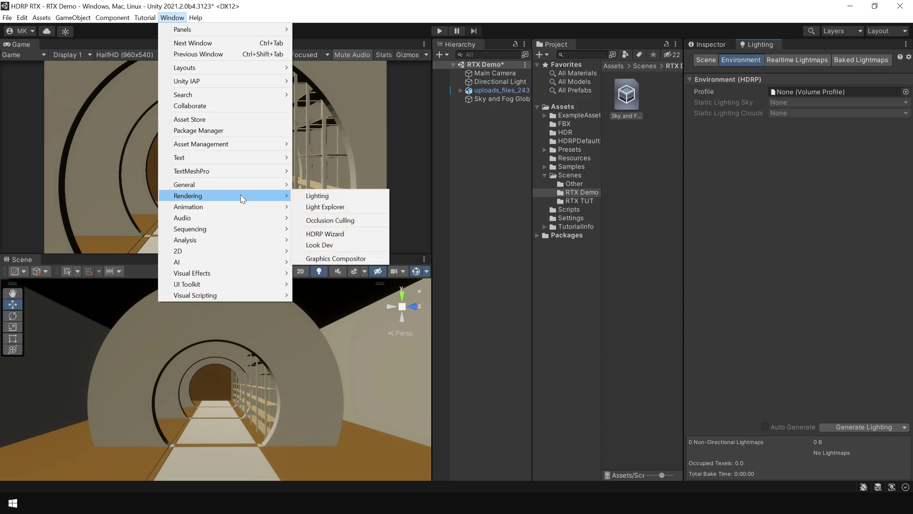
{"action": "left_click", "coordinate": [342, 196]}
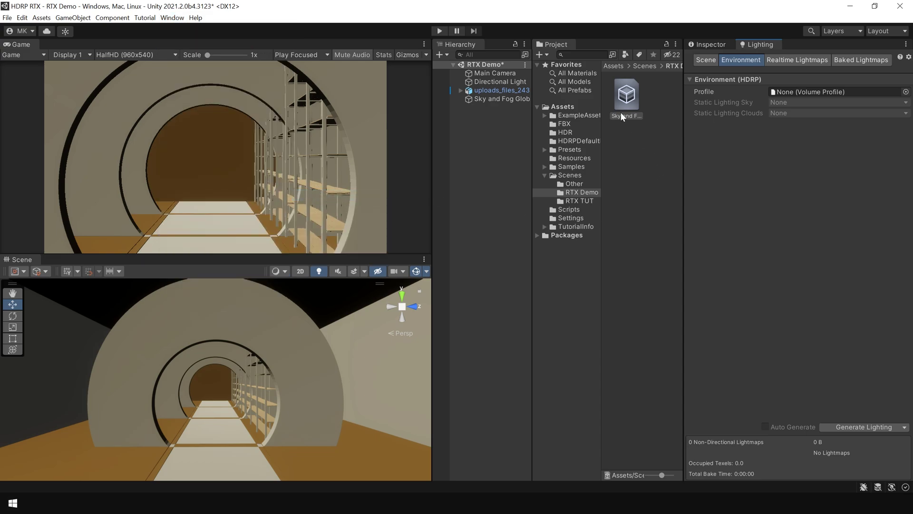
{"action": "left_click_drag", "start_coordinate": [626, 109], "coordinate": [807, 90]}
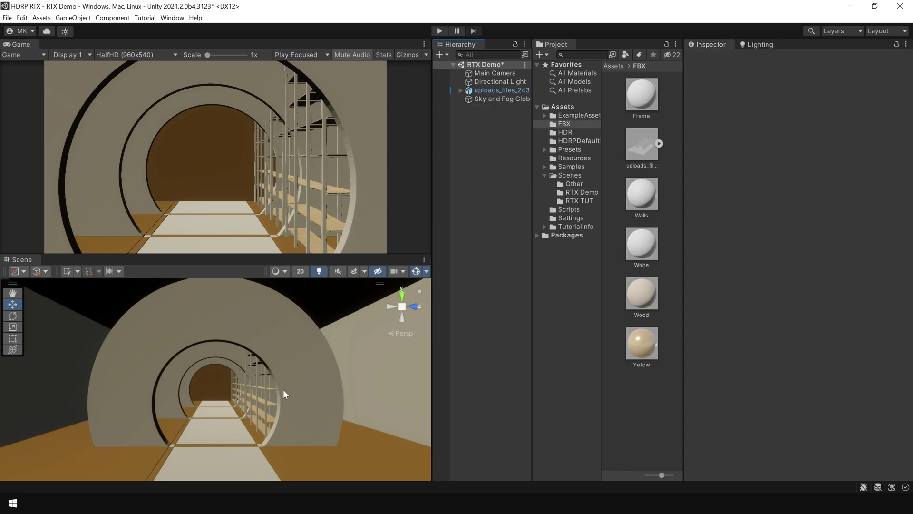
Add a Global Volume named Post Process and give it a new profile.
{"action": "right_click", "coordinate": [477, 129]}
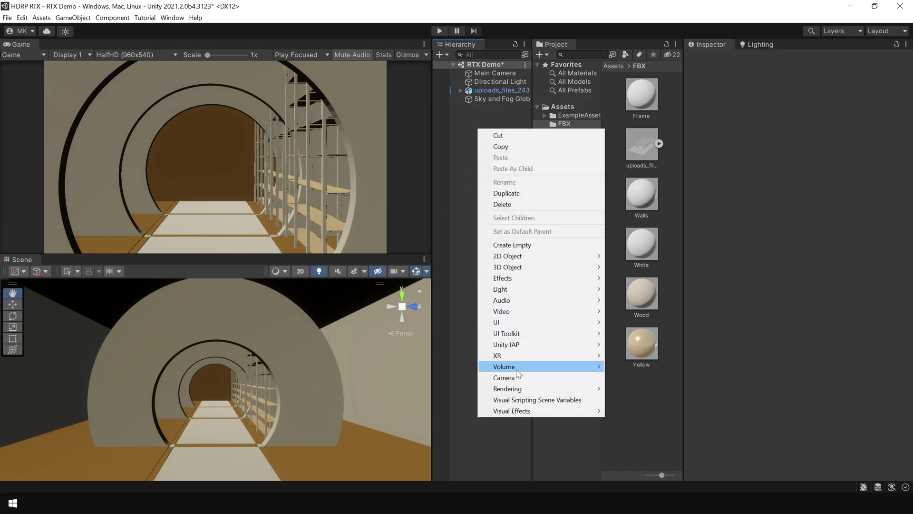
{"action": "mouse_move", "coordinate": [518, 372]}
{"action": "left_click", "coordinate": [639, 365]}
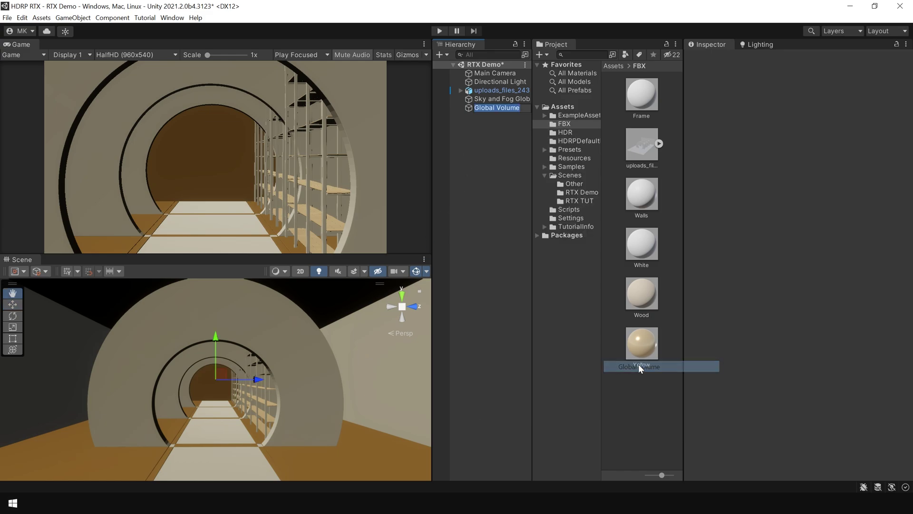
{"action": "type", "text": "Post Proce"}
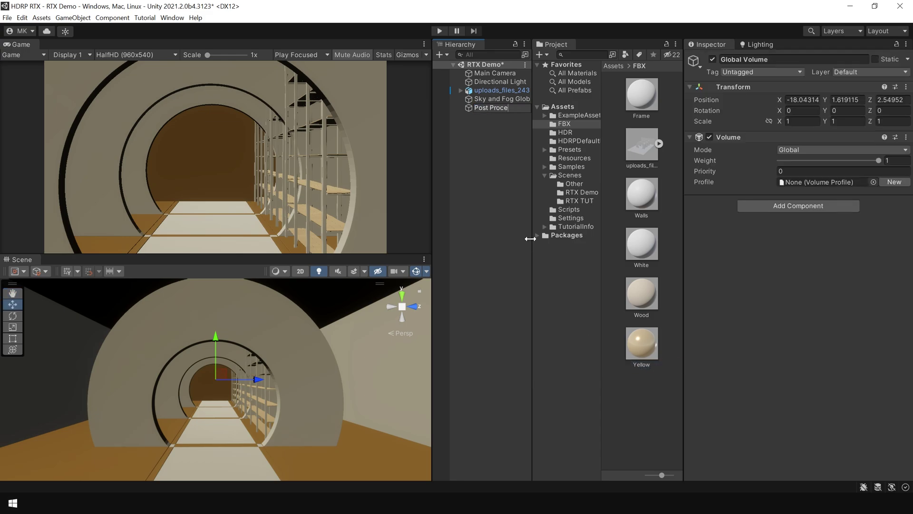
{"action": "type", "text": "ss"}
{"action": "key", "text": "Return"}
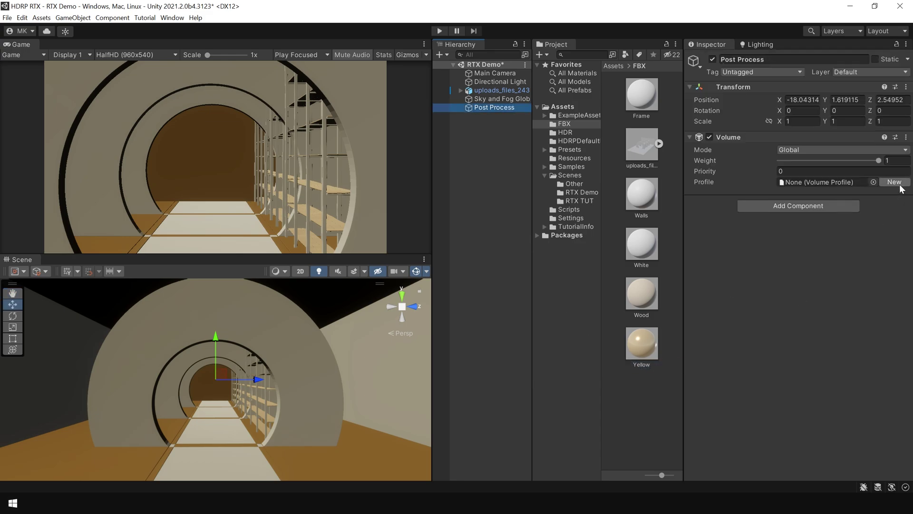
{"action": "left_click", "coordinate": [899, 185]}
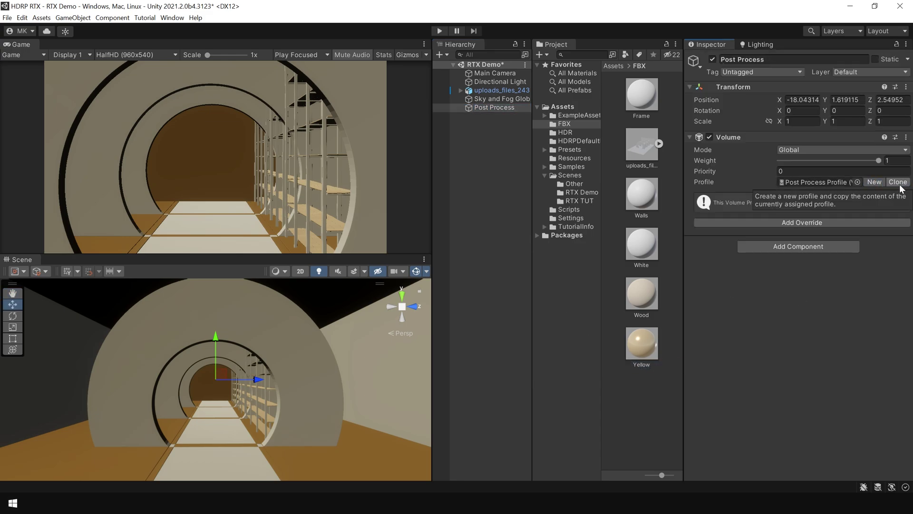
Add an Exposure override with all settings enabled, using the Sunlit Scene fixed preset.
{"action": "left_click", "coordinate": [801, 223]}
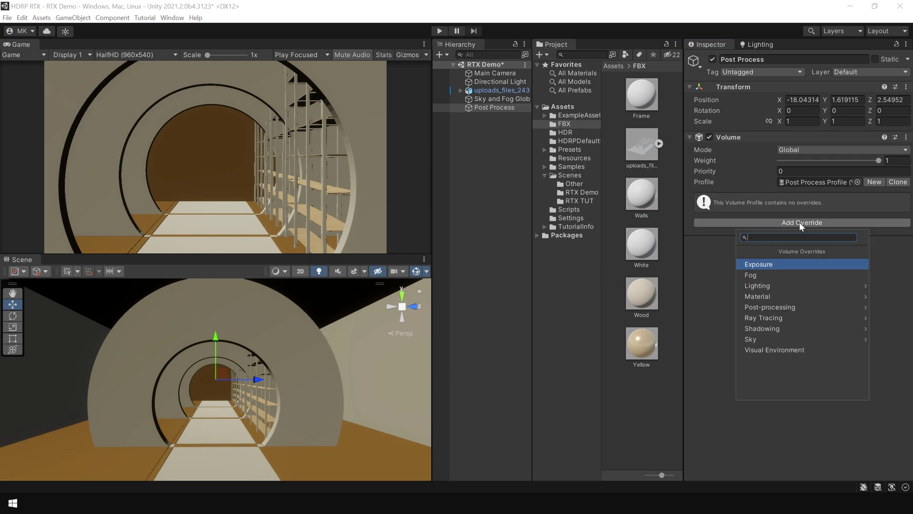
{"action": "left_click", "coordinate": [782, 264]}
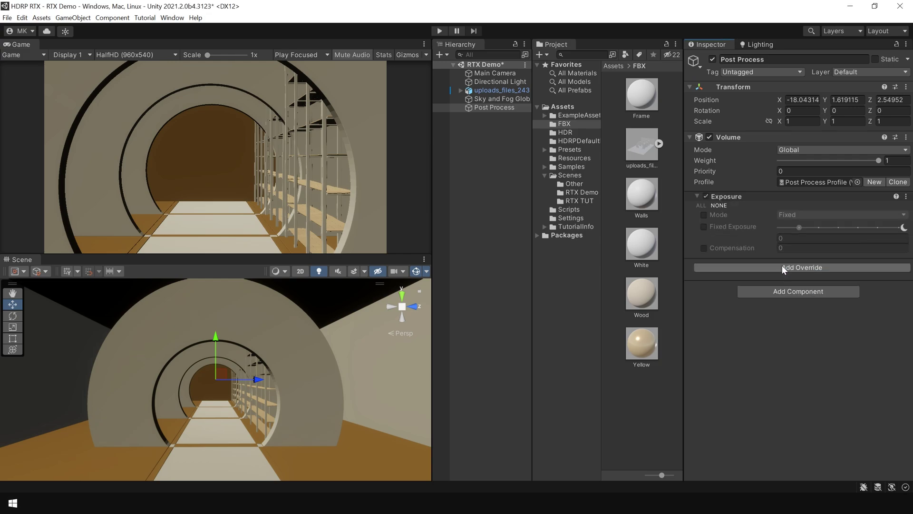
{"action": "left_click", "coordinate": [703, 205]}
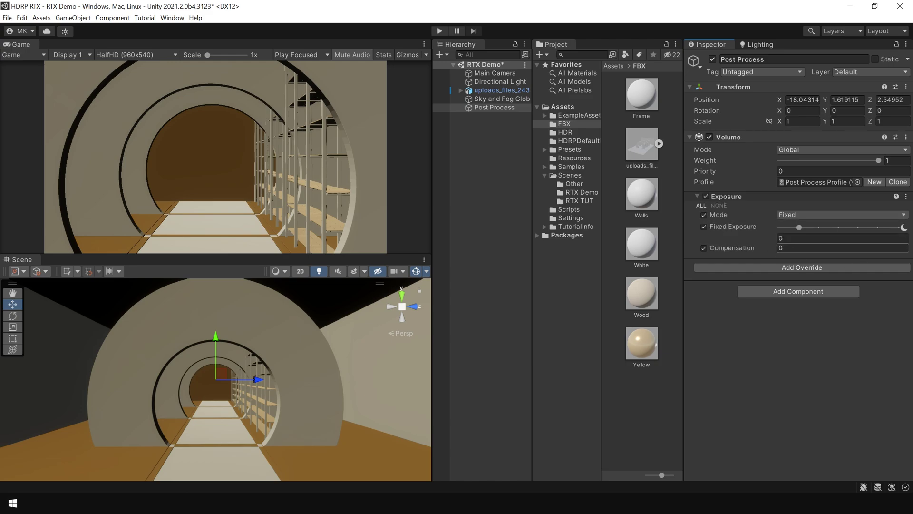
{"action": "left_click", "coordinate": [906, 230]}
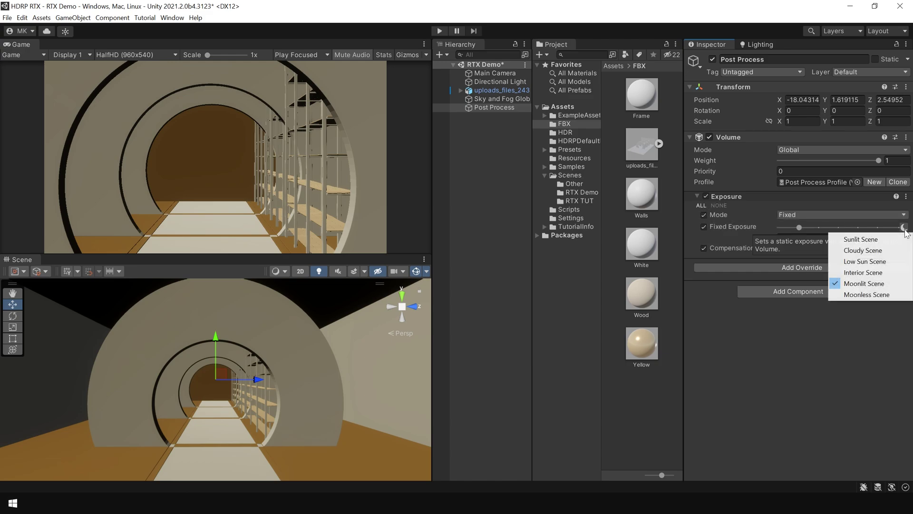
{"action": "left_click", "coordinate": [878, 242]}
{"action": "left_click", "coordinate": [489, 206]}
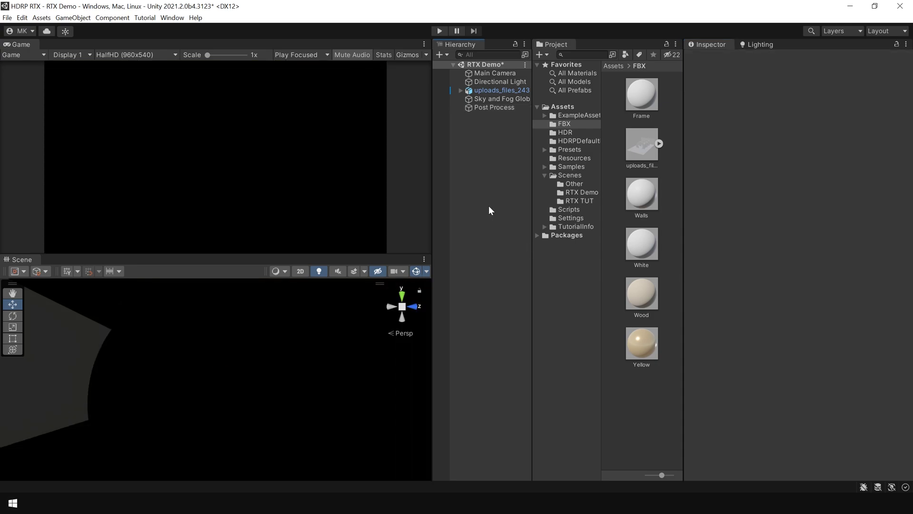
Set the Directional Light's X rotation to 40 and its filter colour to white.
{"action": "left_click", "coordinate": [498, 83]}
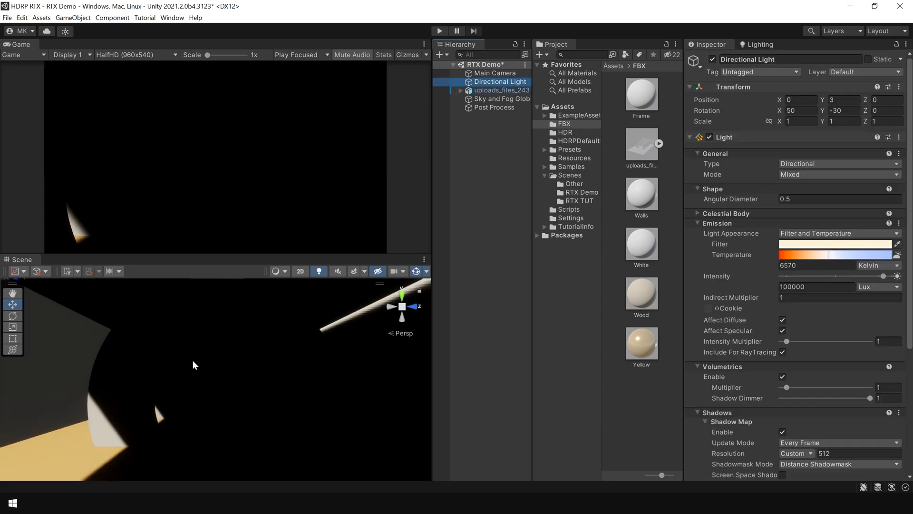
{"action": "left_click_drag", "start_coordinate": [196, 366], "coordinate": [443, 403], "text": "alt"}
{"action": "left_click", "coordinate": [773, 110]}
{"action": "left_click_drag", "start_coordinate": [773, 110], "coordinate": [793, 227]}
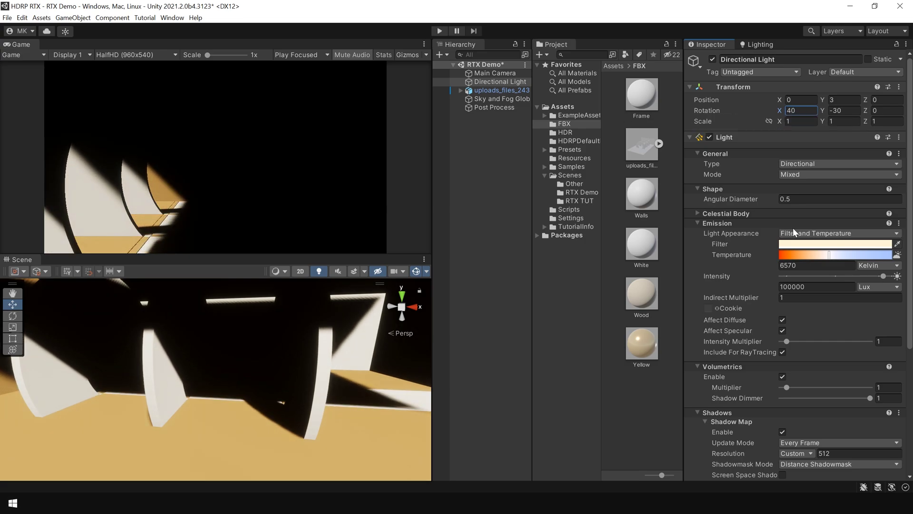
{"action": "left_click", "coordinate": [826, 248]}
{"action": "key", "text": "Return"}
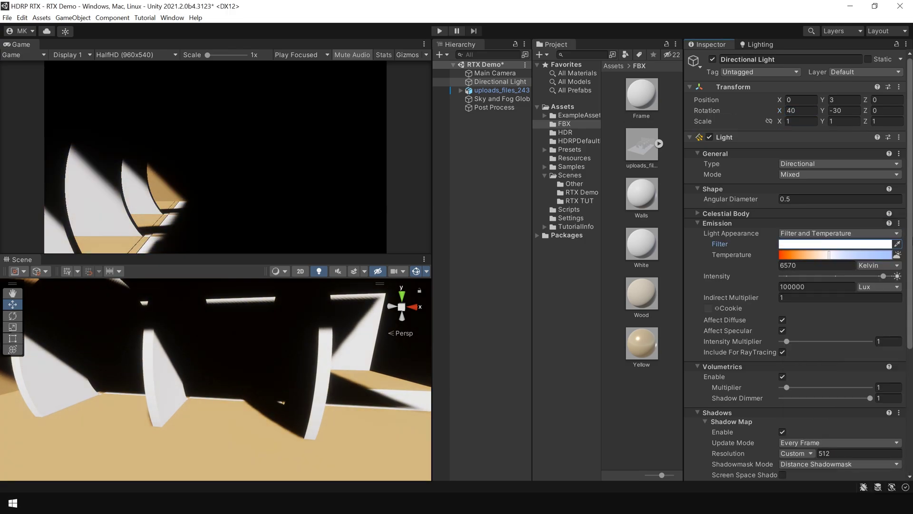
Raise the light's shadow resolution to High (1024), then look around the tunnel.
{"action": "scroll", "coordinate": [797, 333], "scroll_direction": "down", "scroll_amount": 6}
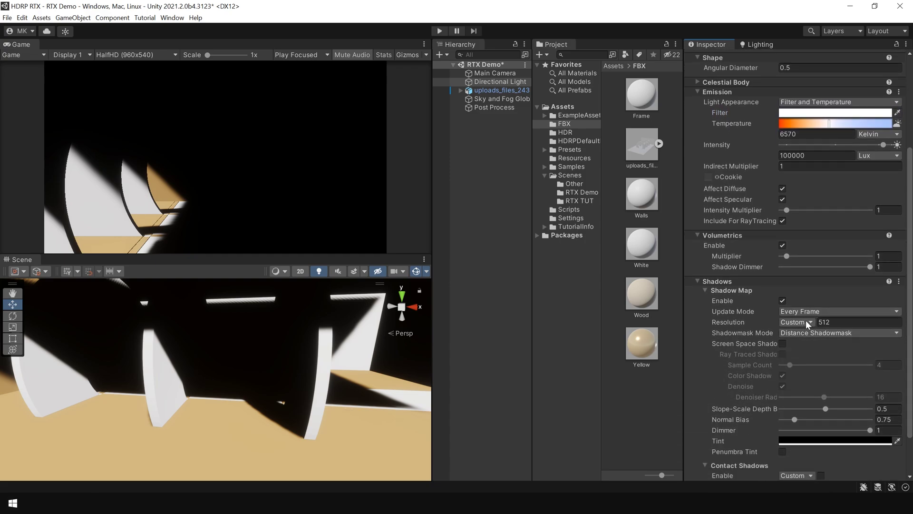
{"action": "left_click", "coordinate": [809, 322]}
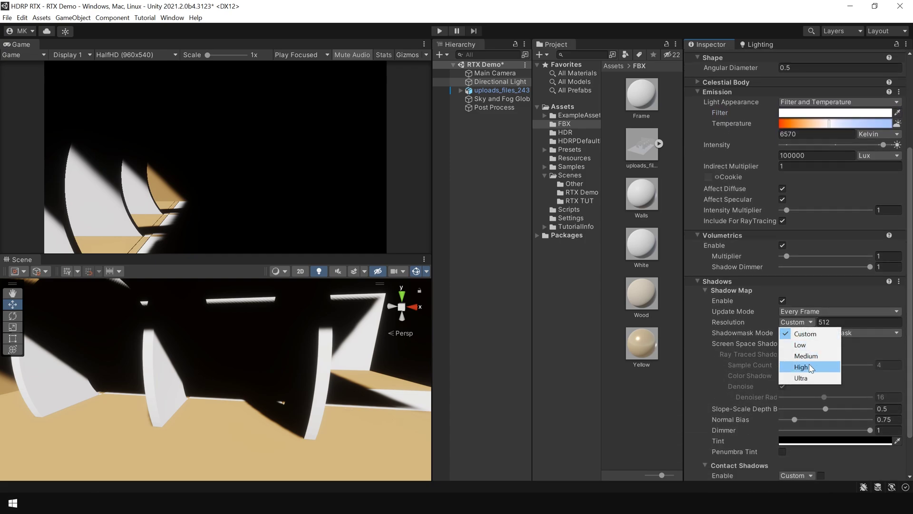
{"action": "left_click", "coordinate": [810, 365]}
{"action": "scroll", "coordinate": [909, 370], "scroll_direction": "up", "scroll_amount": 6}
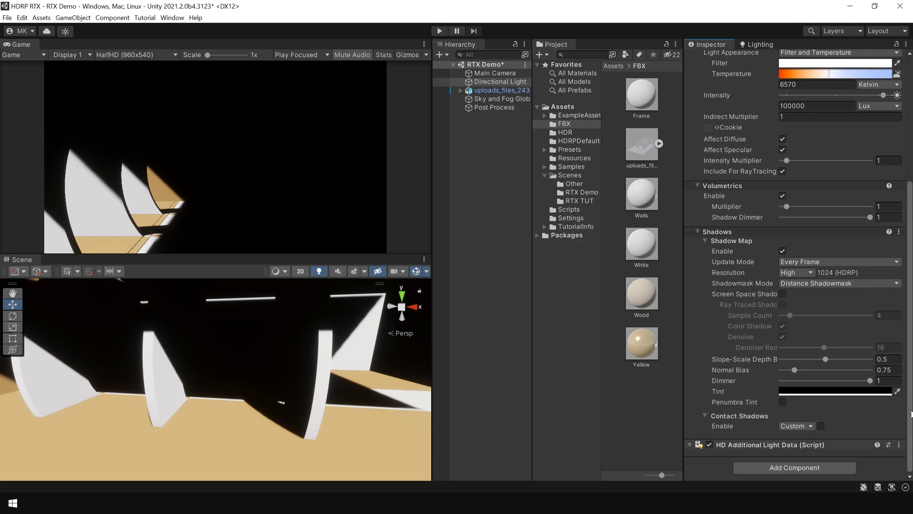
{"action": "left_click", "coordinate": [338, 363]}
{"action": "right_click_drag", "start_coordinate": [337, 363], "coordinate": [206, 438]}
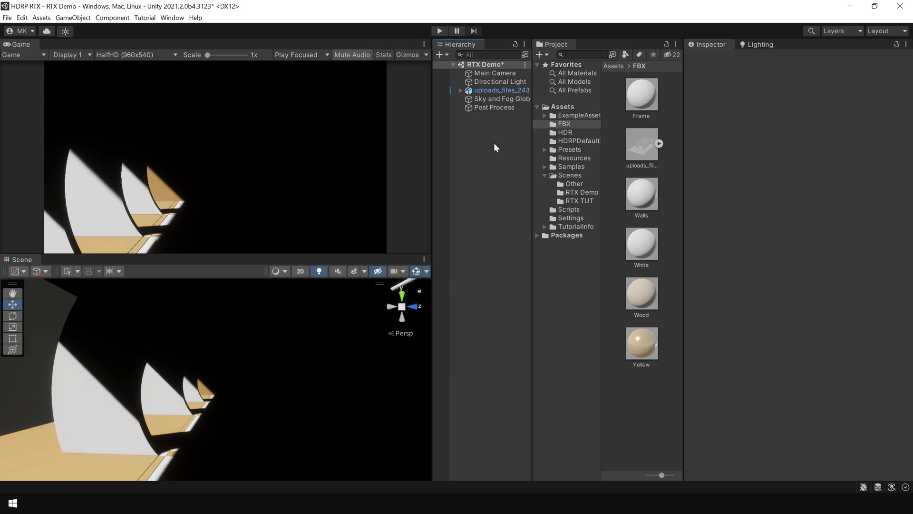
Add a Screen Space Global Illumination override to Post Process, with all settings unlocked and Enable ticked.
{"action": "left_click", "coordinate": [499, 107]}
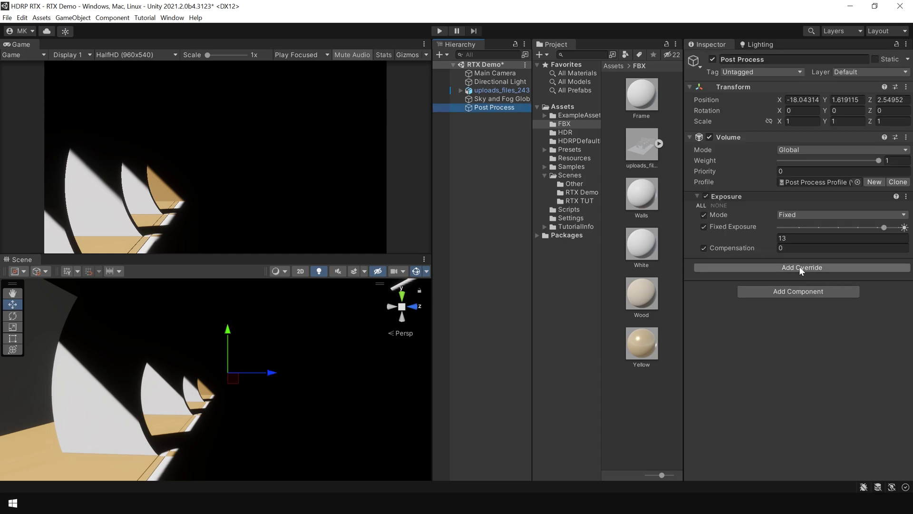
{"action": "left_click", "coordinate": [800, 267]}
{"action": "left_click", "coordinate": [795, 319]}
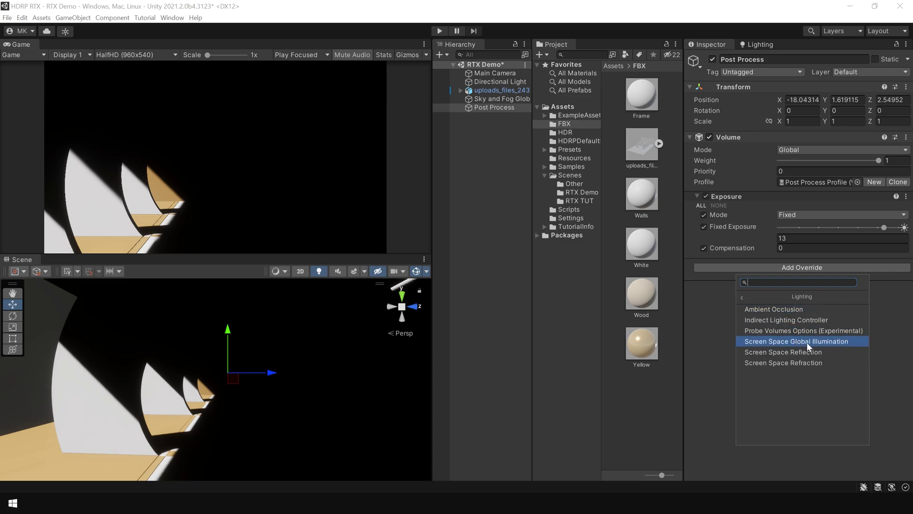
{"action": "left_click", "coordinate": [815, 341]}
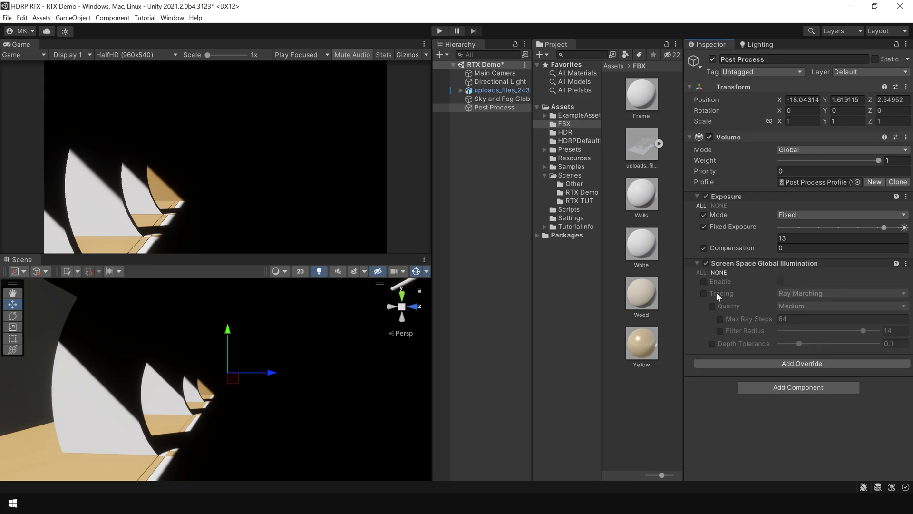
{"action": "left_click", "coordinate": [700, 272]}
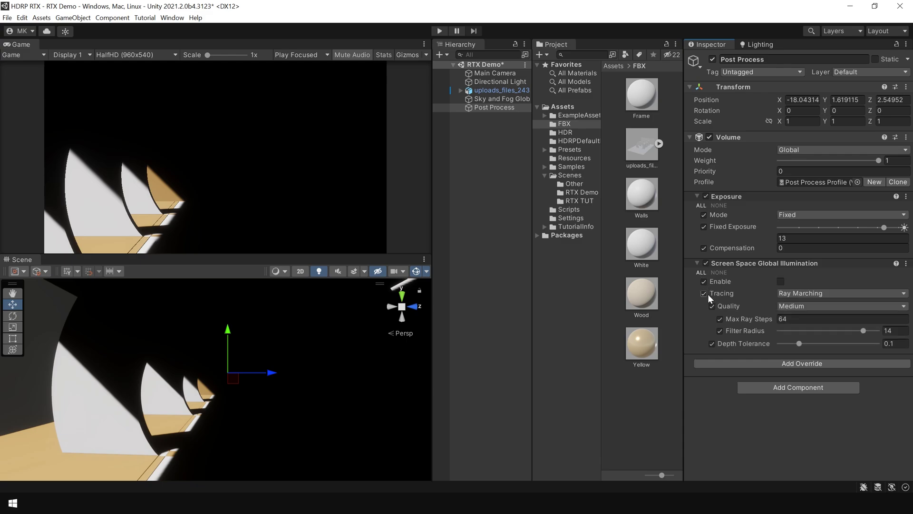
{"action": "left_click", "coordinate": [781, 281]}
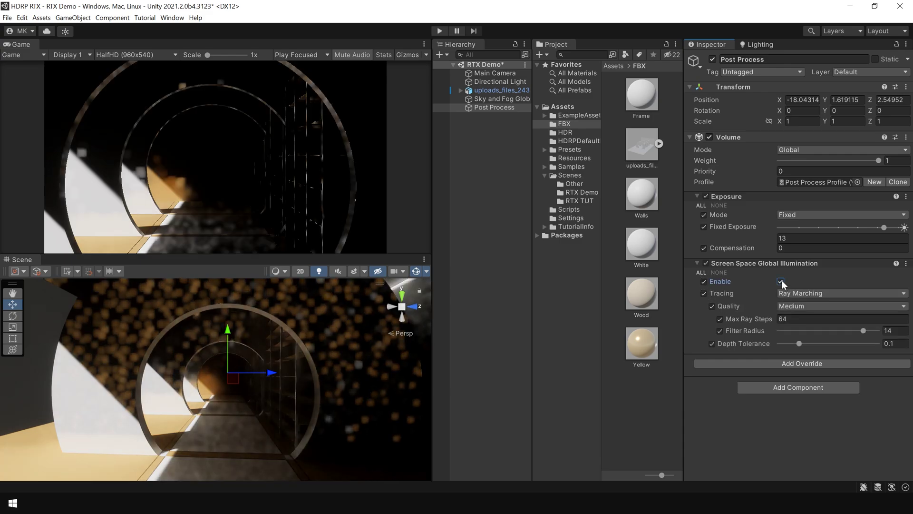
{"action": "left_click", "coordinate": [481, 343]}
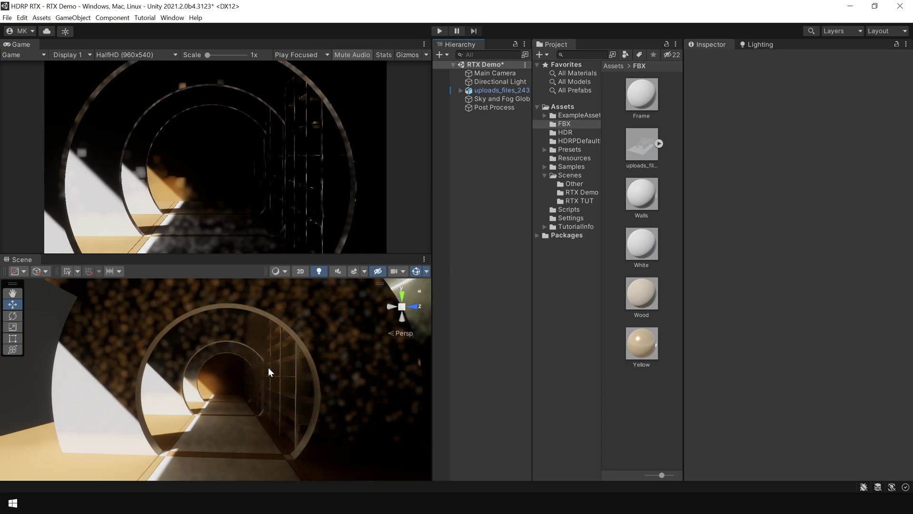
Orbit the Scene view to inspect the bounced light along the tunnel and shelving wall.
{"action": "right_click_drag", "start_coordinate": [268, 367], "coordinate": [265, 381]}
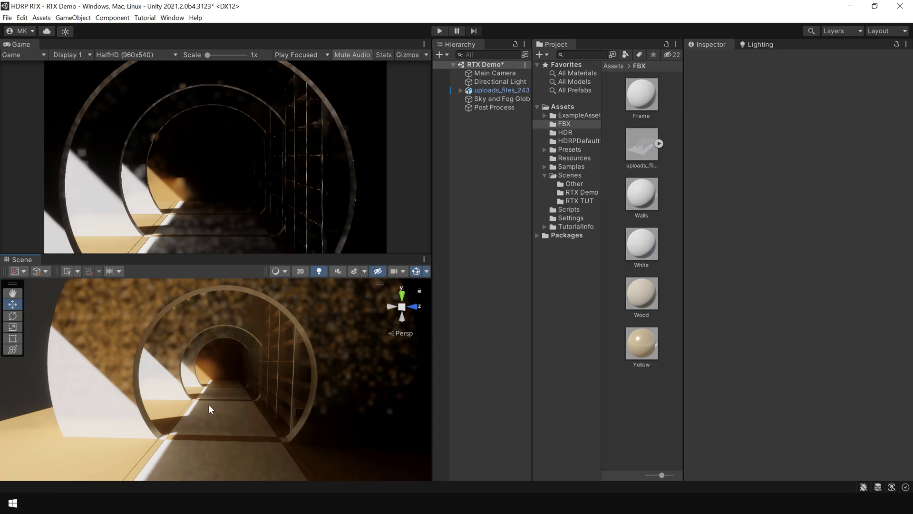
{"action": "right_click_drag", "start_coordinate": [209, 393], "coordinate": [364, 390]}
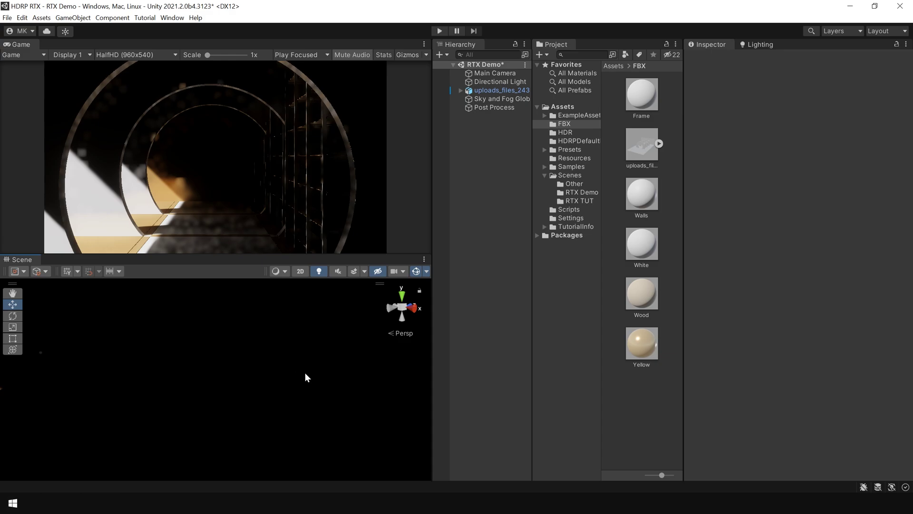
{"action": "right_click_drag", "start_coordinate": [326, 373], "coordinate": [98, 344]}
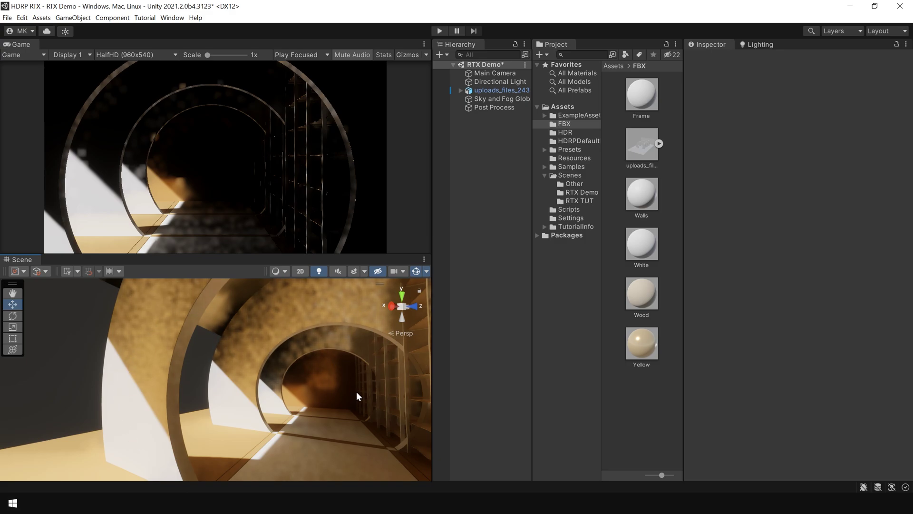
{"action": "right_click_drag", "start_coordinate": [359, 397], "coordinate": [381, 341]}
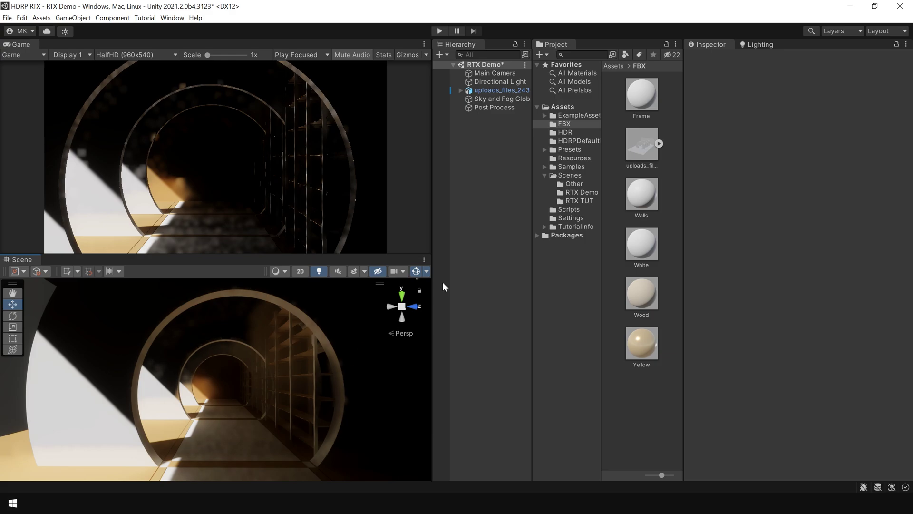
Switch the SSGI tracing method to Ray Tracing (Preview) and view the tunnel result.
{"action": "left_click", "coordinate": [503, 109]}
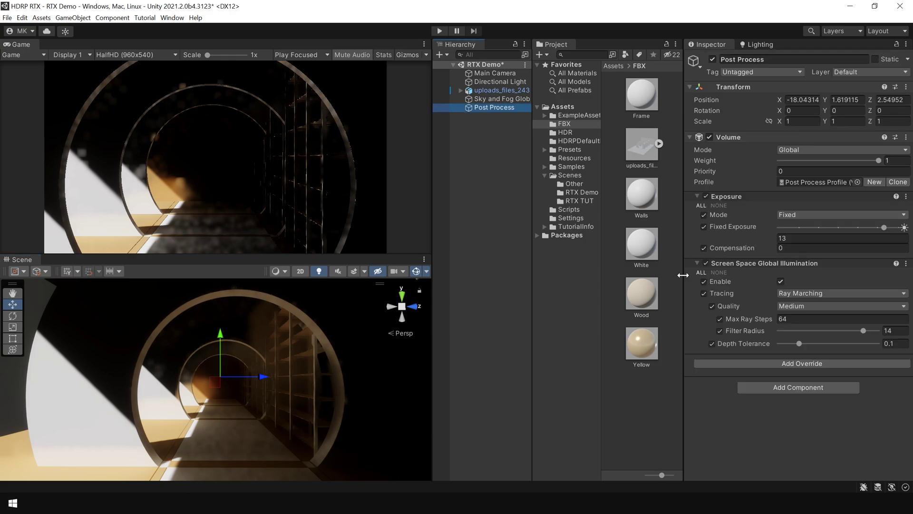
{"action": "left_click", "coordinate": [812, 294]}
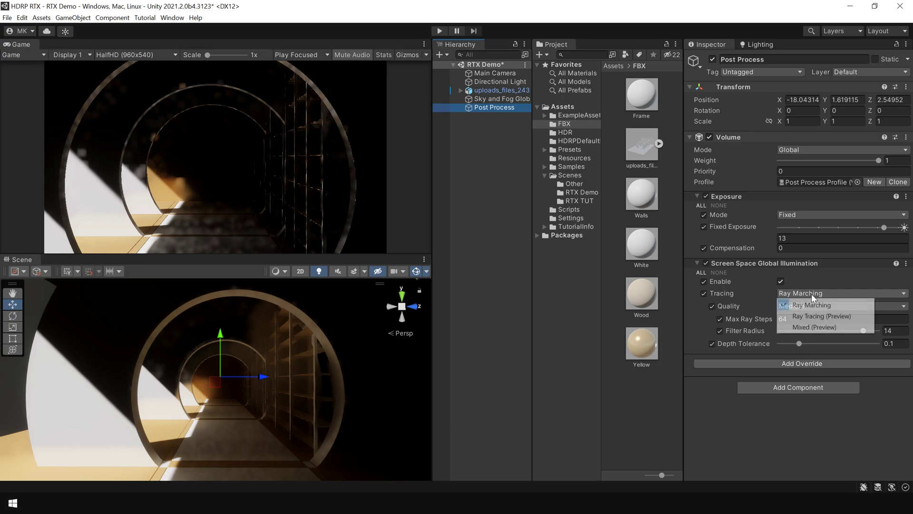
{"action": "left_click", "coordinate": [833, 317]}
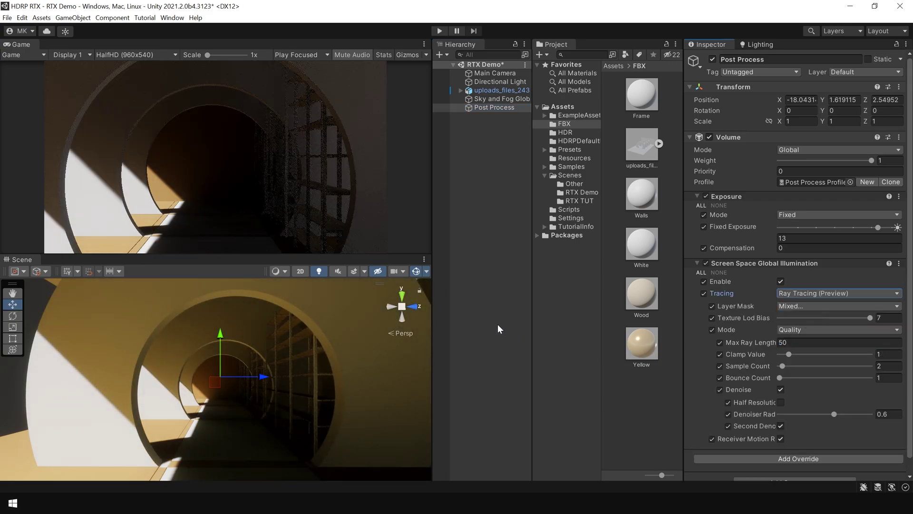
{"action": "left_click", "coordinate": [487, 321]}
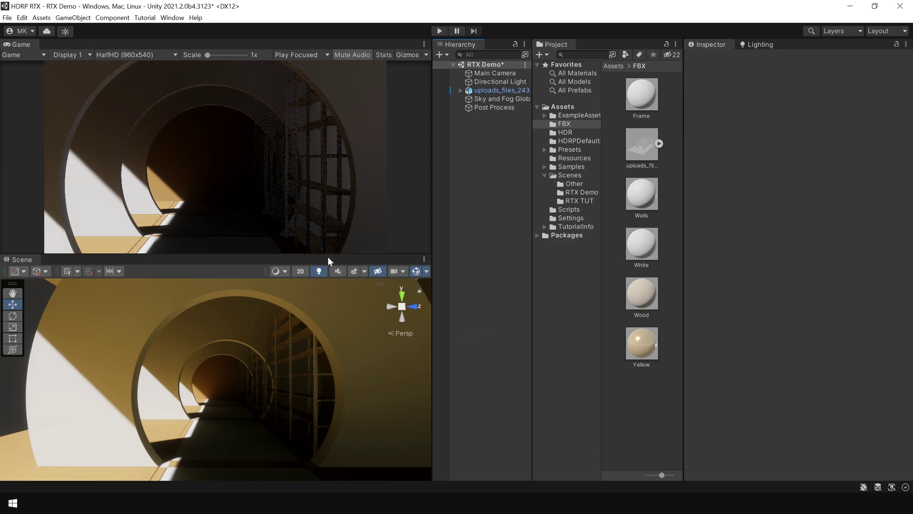
{"action": "left_click_drag", "start_coordinate": [327, 256], "coordinate": [336, 256]}
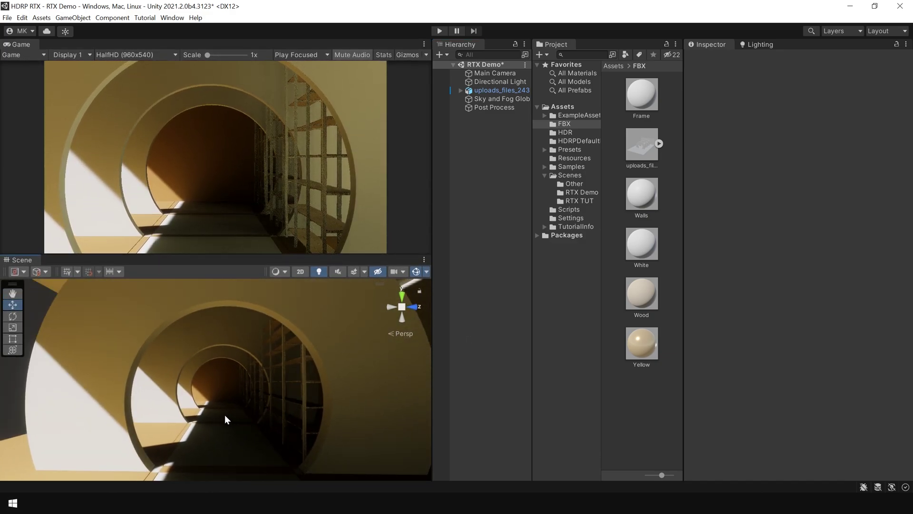
{"action": "right_click_drag", "start_coordinate": [122, 415], "coordinate": [308, 412]}
{"action": "right_click_drag", "start_coordinate": [238, 392], "coordinate": [124, 368]}
{"action": "right_click_drag", "start_coordinate": [175, 403], "coordinate": [253, 404]}
Set the ray-traced GI mode to Quality after briefly trying Performance.
{"action": "left_click", "coordinate": [494, 108]}
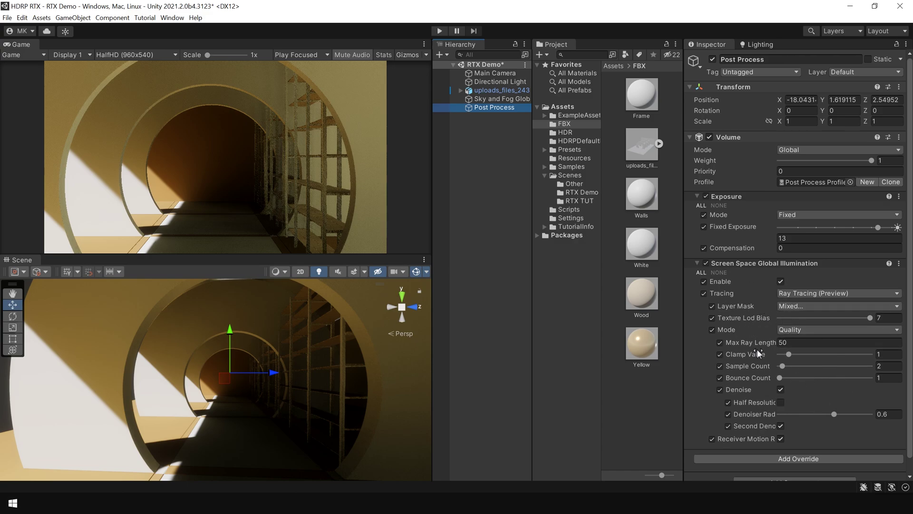
{"action": "left_click", "coordinate": [816, 329]}
{"action": "left_click", "coordinate": [817, 339]}
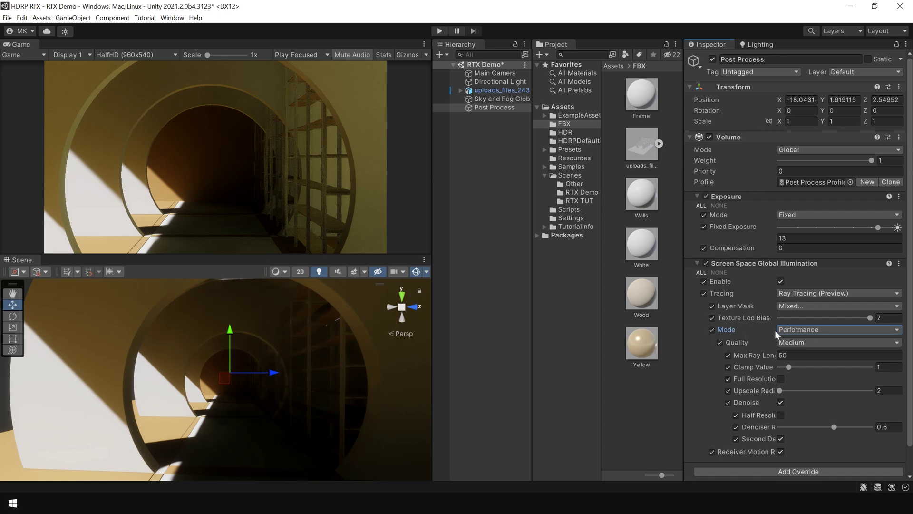
{"action": "left_click", "coordinate": [809, 330]}
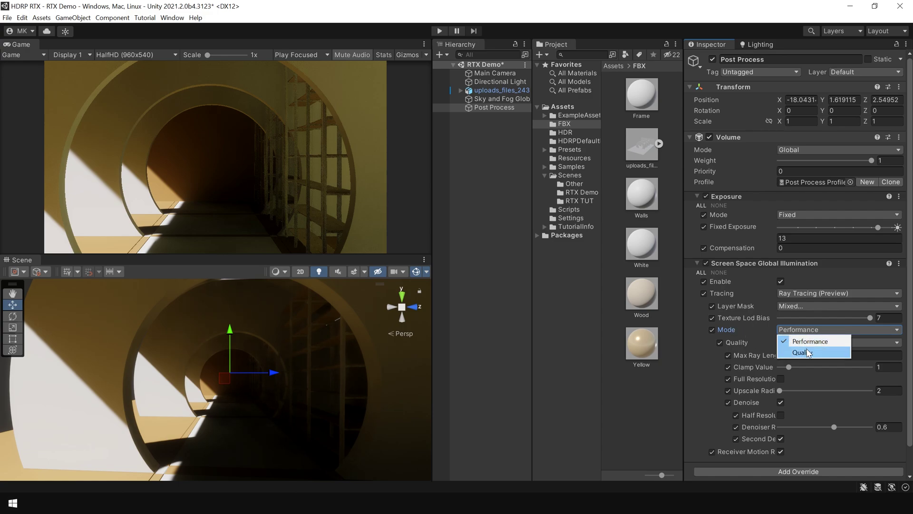
{"action": "left_click", "coordinate": [809, 351]}
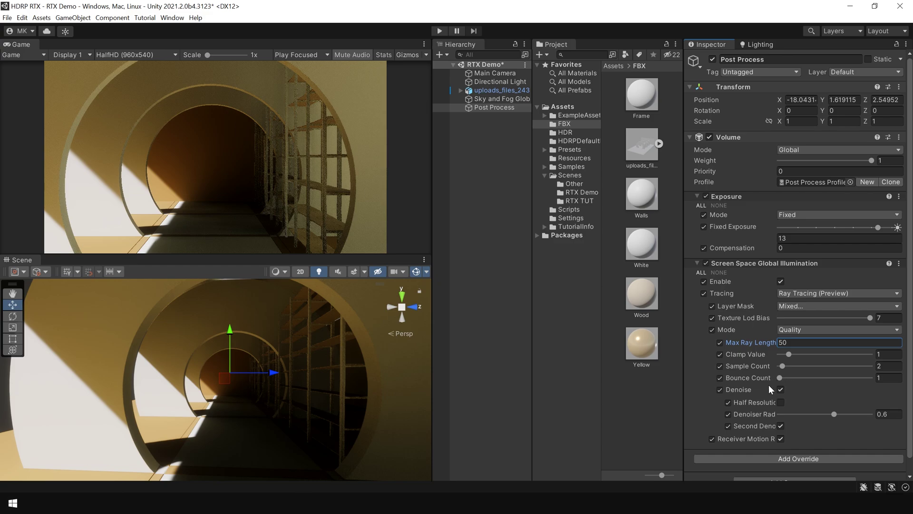
Raise the SSGI bounce count to 3 and look through the tunnel.
{"action": "left_click_drag", "start_coordinate": [781, 378], "coordinate": [802, 379]}
{"action": "left_click", "coordinate": [301, 372]}
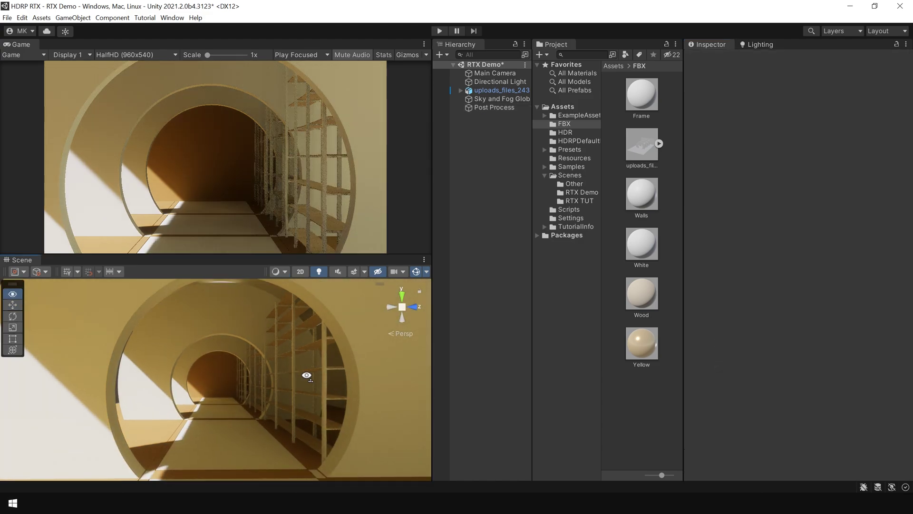
{"action": "right_click_drag", "start_coordinate": [306, 373], "coordinate": [265, 372]}
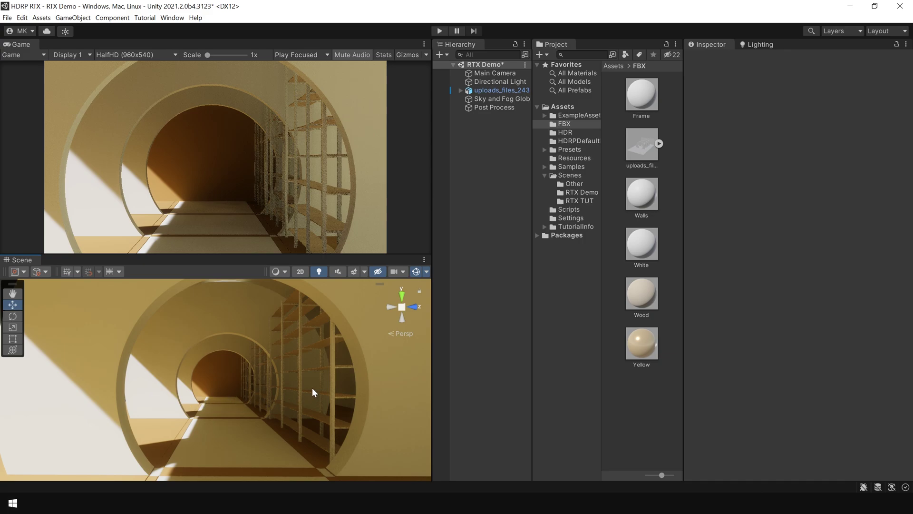
{"action": "right_click_drag", "start_coordinate": [312, 385], "coordinate": [387, 398]}
{"action": "left_click", "coordinate": [272, 384]}
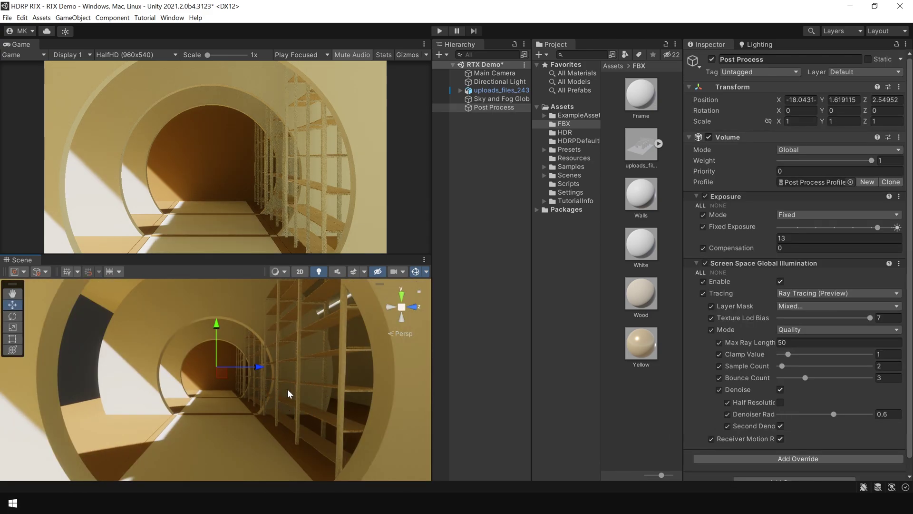
{"action": "right_click_drag", "start_coordinate": [260, 400], "coordinate": [288, 436]}
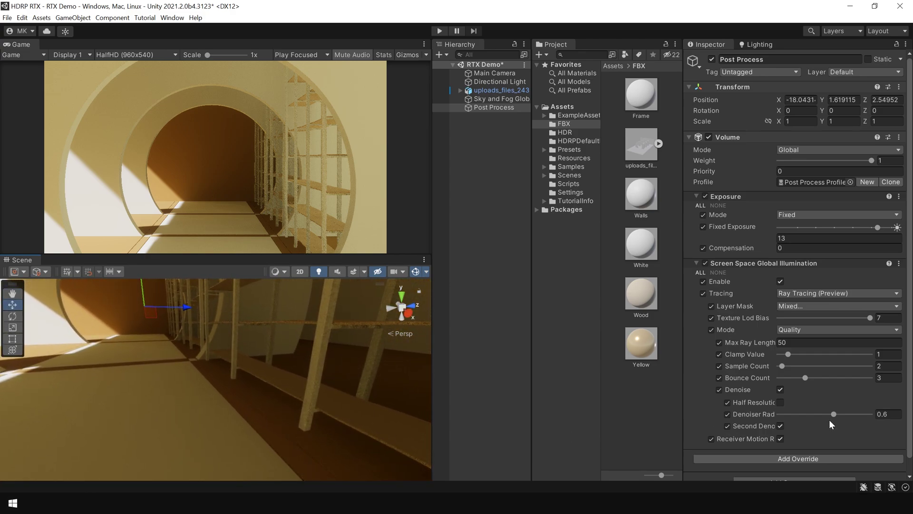
Test the GI Denoiser Radius slider, then set the radius to 0.5.
{"action": "left_click_drag", "start_coordinate": [834, 415], "coordinate": [765, 420]}
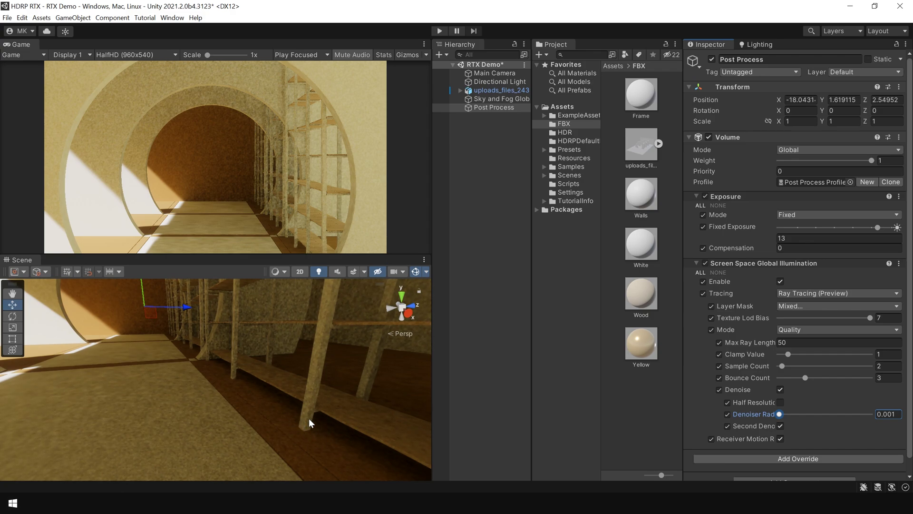
{"action": "left_click_drag", "start_coordinate": [796, 415], "coordinate": [854, 416]}
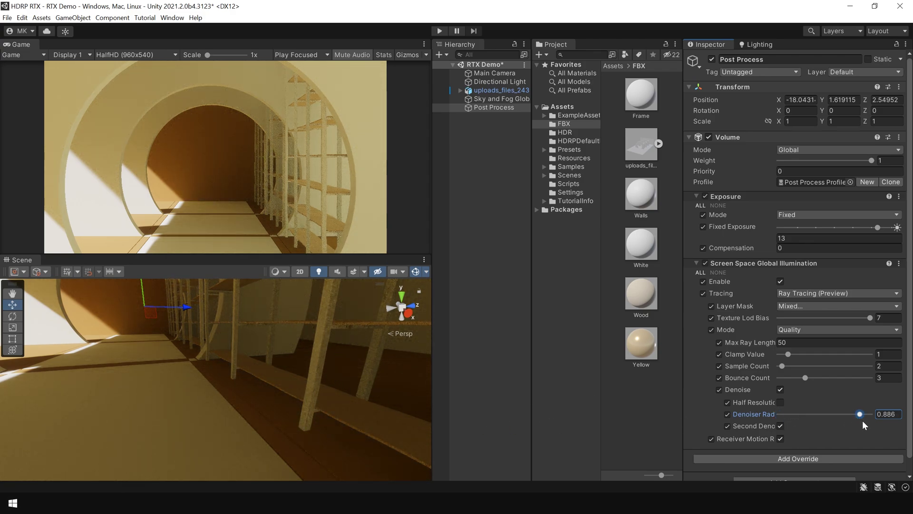
{"action": "left_click_drag", "start_coordinate": [859, 415], "coordinate": [812, 416]}
{"action": "type", "text": "0.5"}
{"action": "key", "text": "Return"}
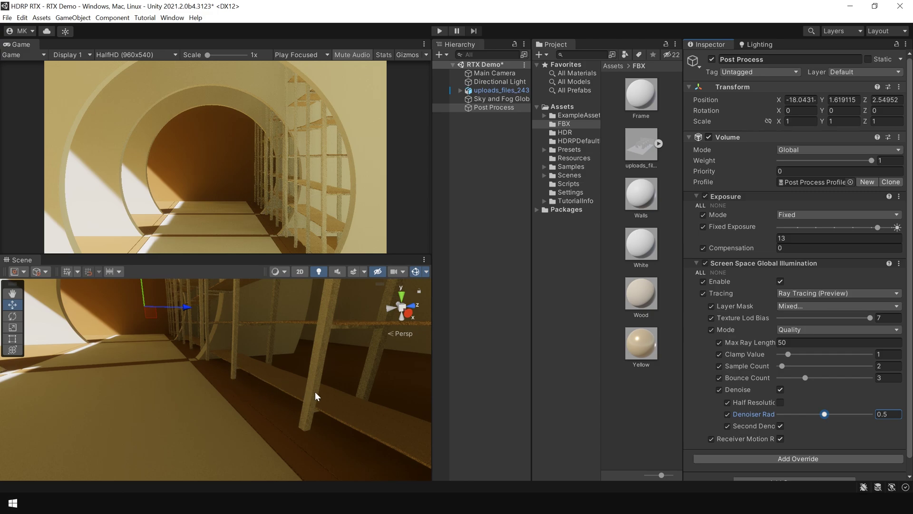
{"action": "left_click_drag", "start_coordinate": [355, 449], "coordinate": [521, 413], "text": "alt"}
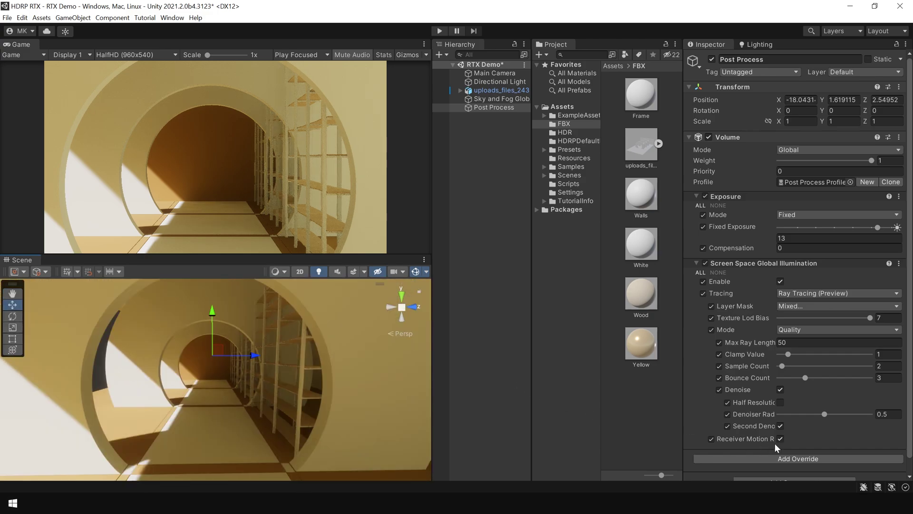
Add an Ambient Occlusion override with all settings unlocked and intensity 1, comparing on and off.
{"action": "left_click", "coordinate": [795, 458]}
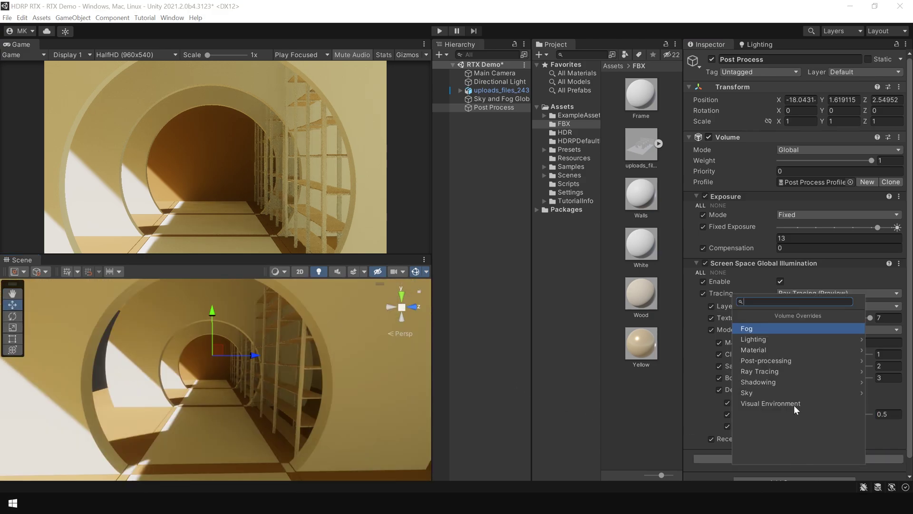
{"action": "left_click", "coordinate": [789, 340]}
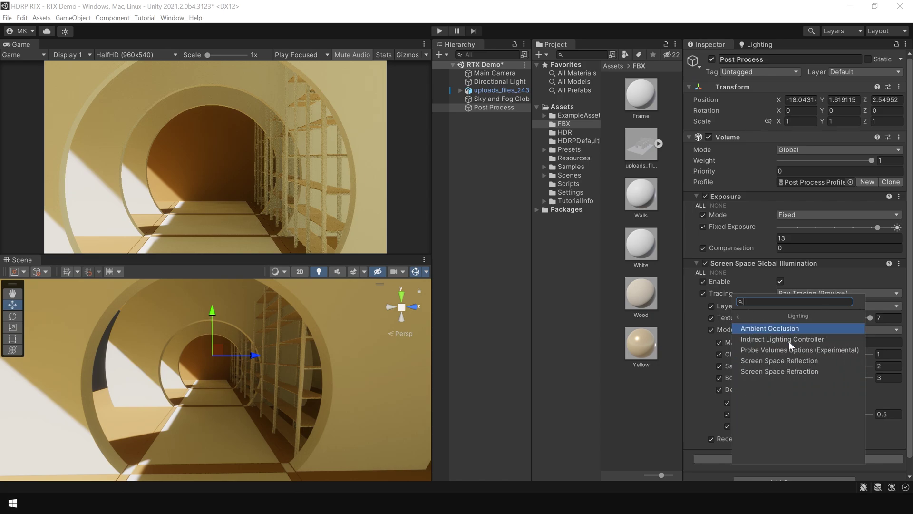
{"action": "left_click", "coordinate": [775, 330]}
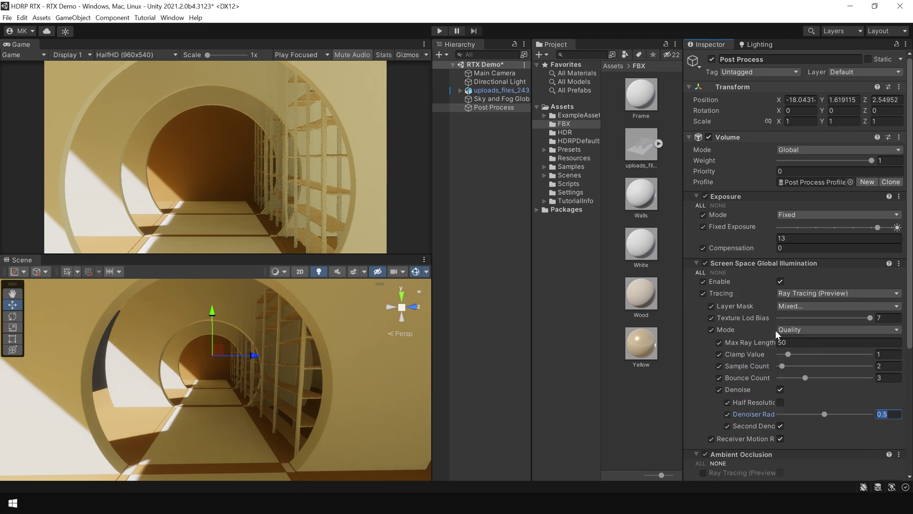
{"action": "left_click_drag", "start_coordinate": [909, 333], "coordinate": [908, 451]}
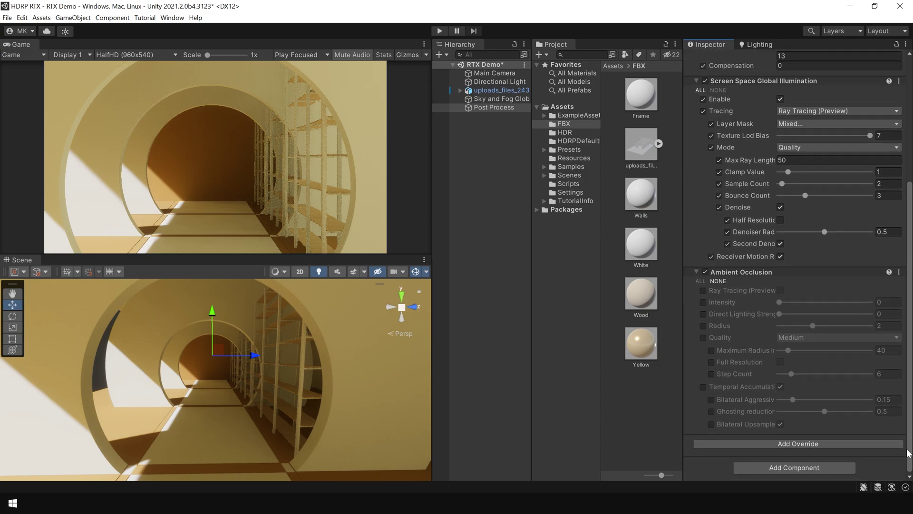
{"action": "left_click", "coordinate": [701, 280]}
{"action": "left_click_drag", "start_coordinate": [780, 301], "coordinate": [794, 302]}
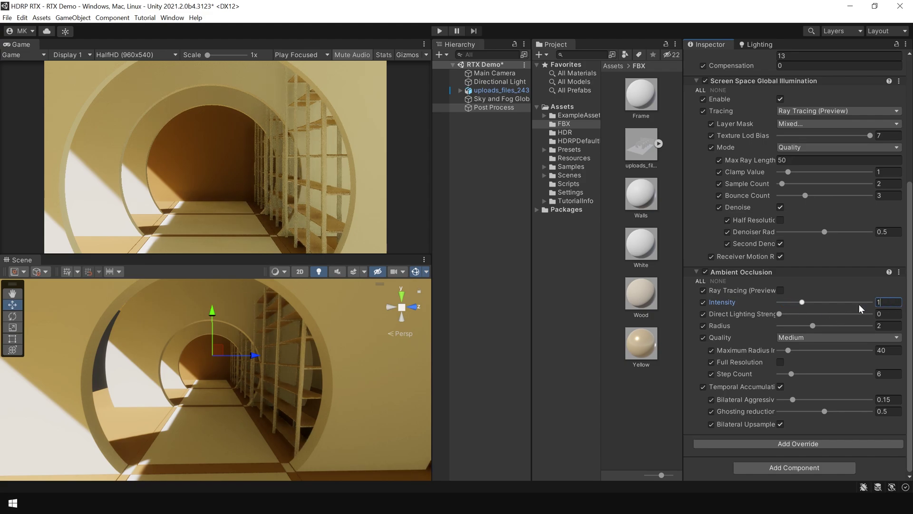
{"action": "type", "text": "1"}
{"action": "key", "text": "Return"}
{"action": "right_click_drag", "start_coordinate": [338, 384], "coordinate": [376, 372]}
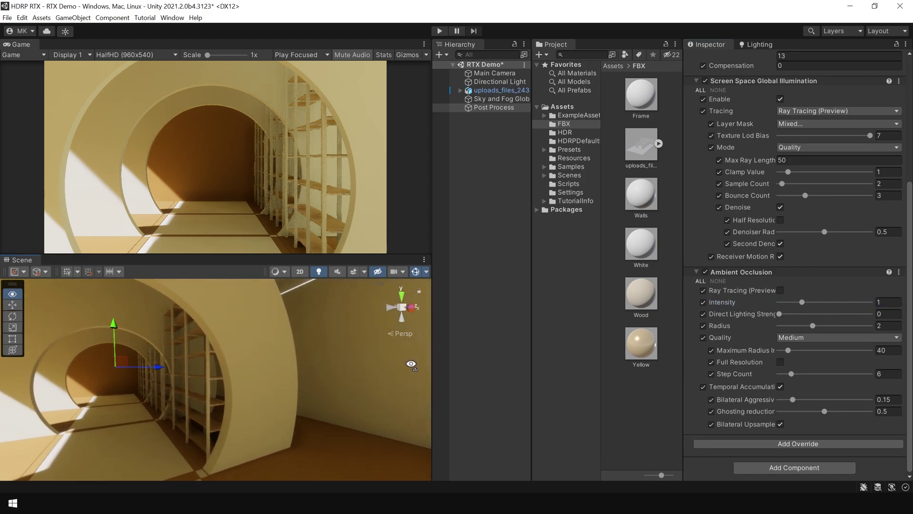
{"action": "left_click", "coordinate": [706, 270]}
{"action": "left_click", "coordinate": [706, 270]}
{"action": "left_click", "coordinate": [706, 270]}
{"action": "left_click", "coordinate": [705, 271]}
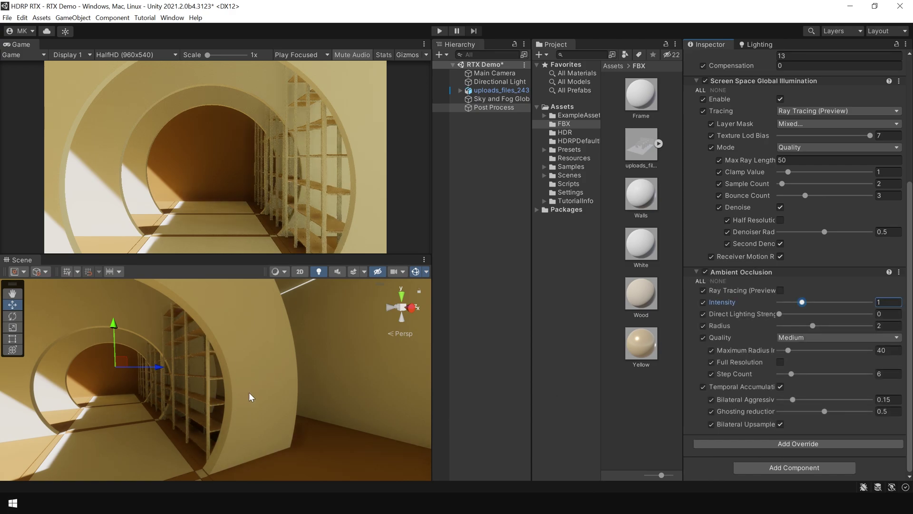
Set ambient occlusion quality to High and compare the shading, leaving AO enabled.
{"action": "left_click", "coordinate": [749, 339]}
{"action": "left_click", "coordinate": [802, 338]}
{"action": "left_click", "coordinate": [809, 384]}
{"action": "right_click_drag", "start_coordinate": [181, 421], "coordinate": [304, 384]}
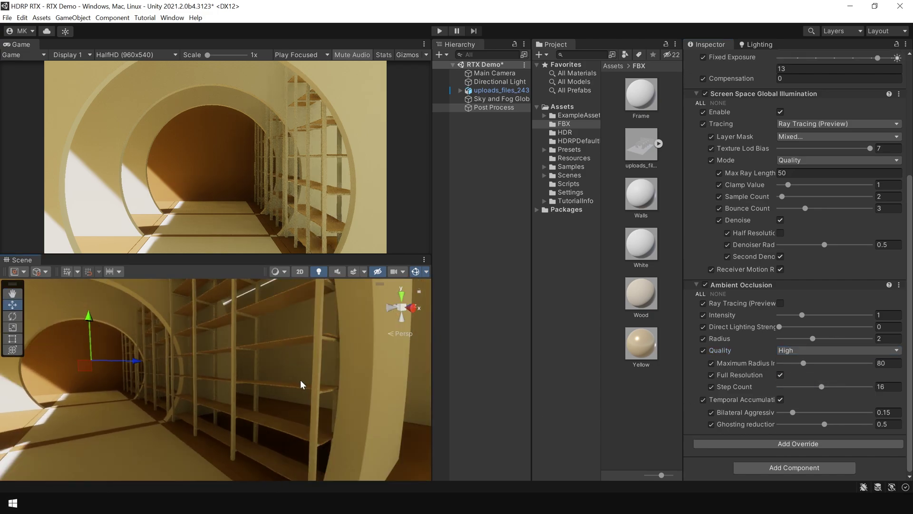
{"action": "left_click", "coordinate": [705, 284]}
{"action": "left_click", "coordinate": [705, 285]}
{"action": "left_click", "coordinate": [706, 284]}
{"action": "left_click", "coordinate": [705, 284]}
{"action": "left_click", "coordinate": [706, 284]}
{"action": "left_click", "coordinate": [705, 285]}
{"action": "left_click", "coordinate": [705, 284]}
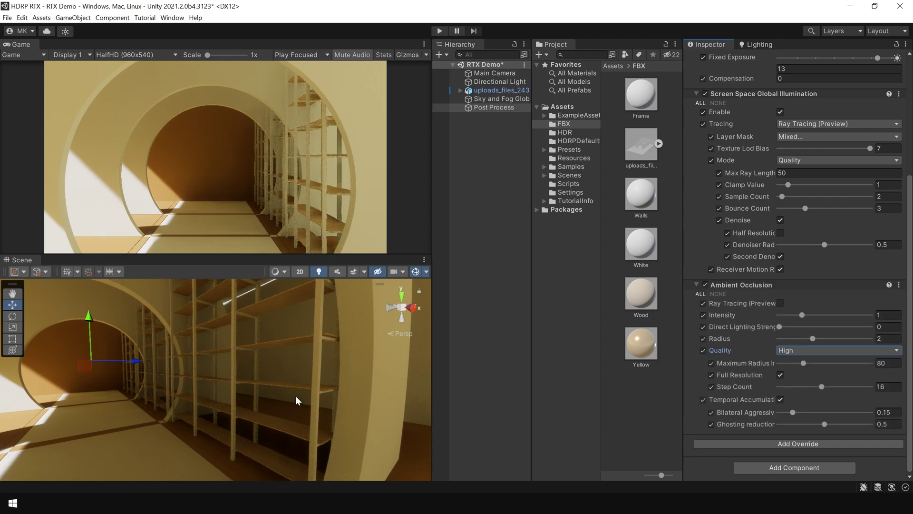
{"action": "right_click_drag", "start_coordinate": [341, 391], "coordinate": [267, 371]}
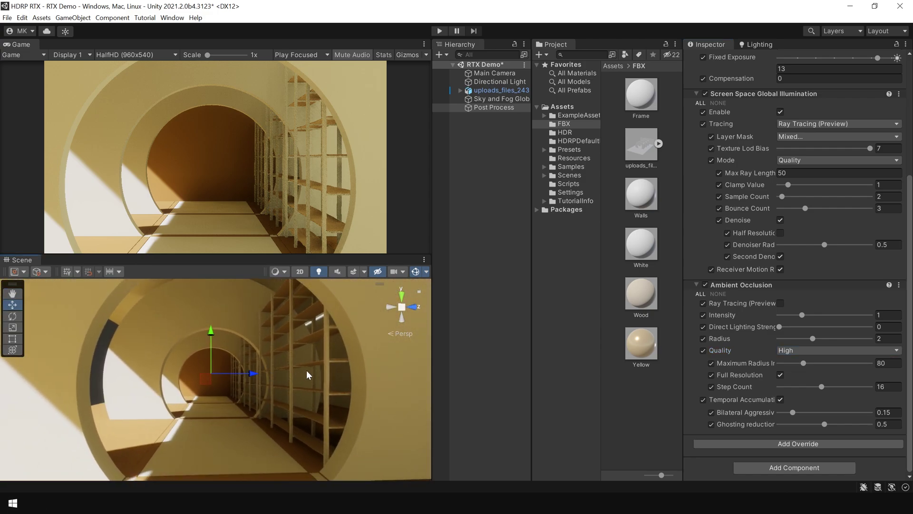
Switch ambient occlusion to ray tracing with Max Ray Length 5 and Intensity 0.75.
{"action": "left_click", "coordinate": [780, 303]}
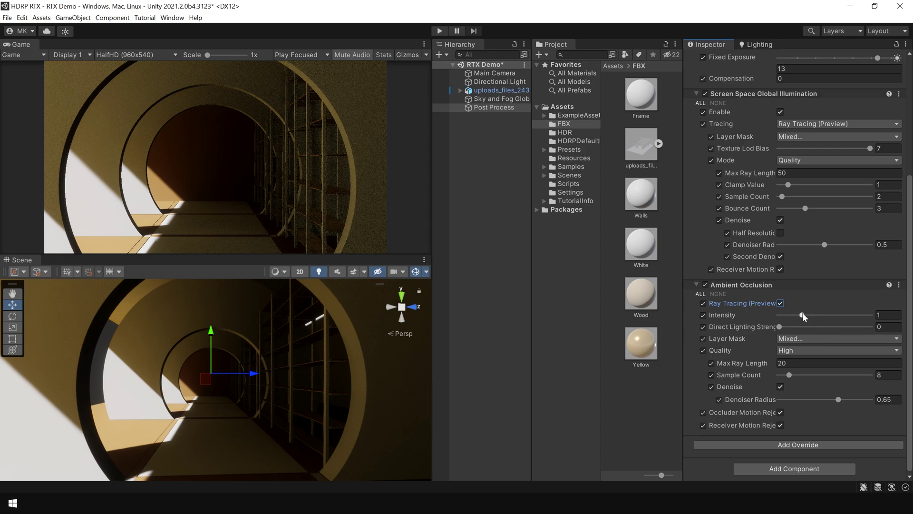
{"action": "left_click_drag", "start_coordinate": [803, 315], "coordinate": [789, 316]}
{"action": "key", "text": "ctrl+z"}
{"action": "left_click", "coordinate": [746, 361]}
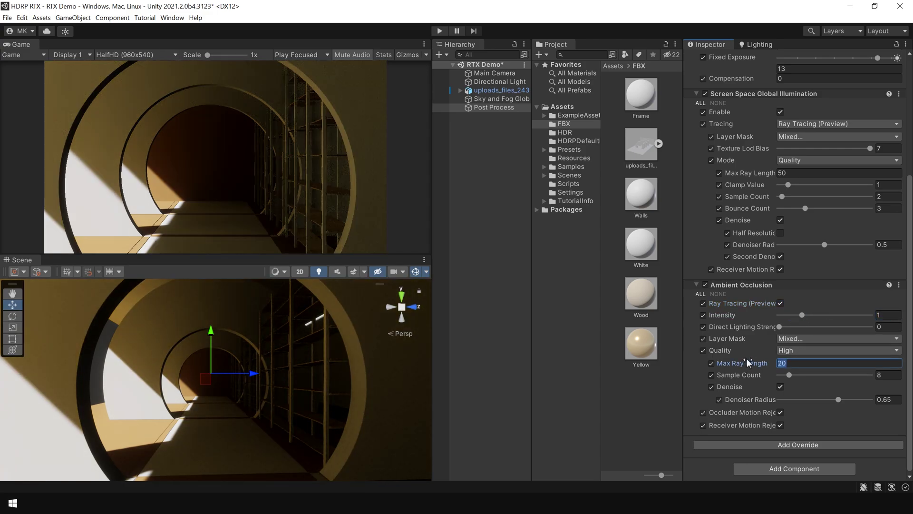
{"action": "type", "text": "5"}
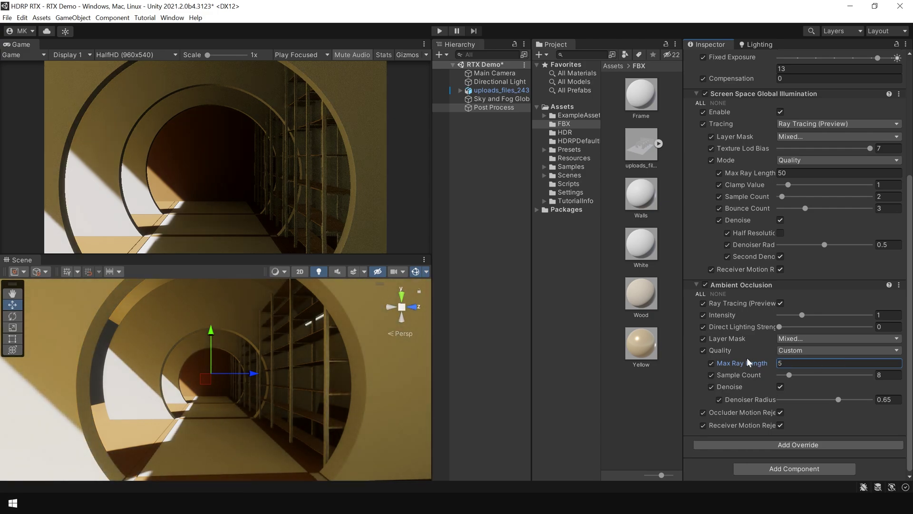
{"action": "left_click", "coordinate": [879, 315]}
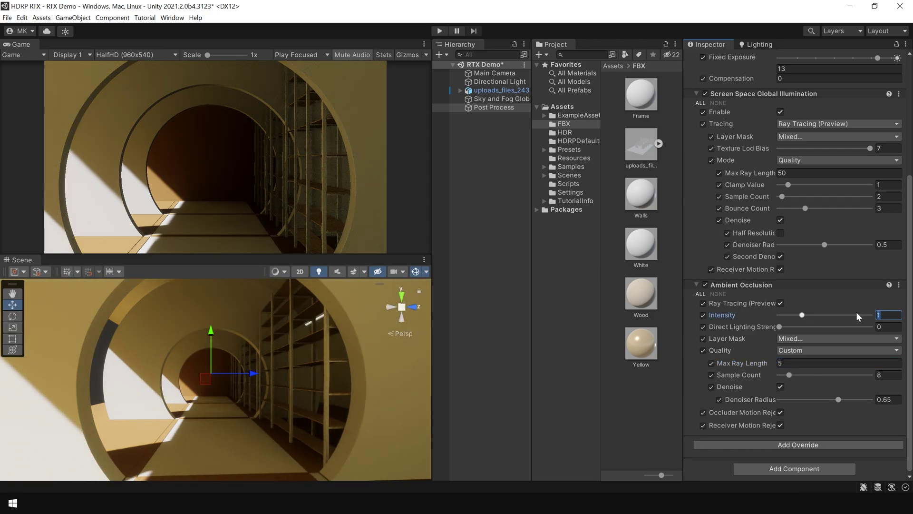
{"action": "type", "text": "0.75"}
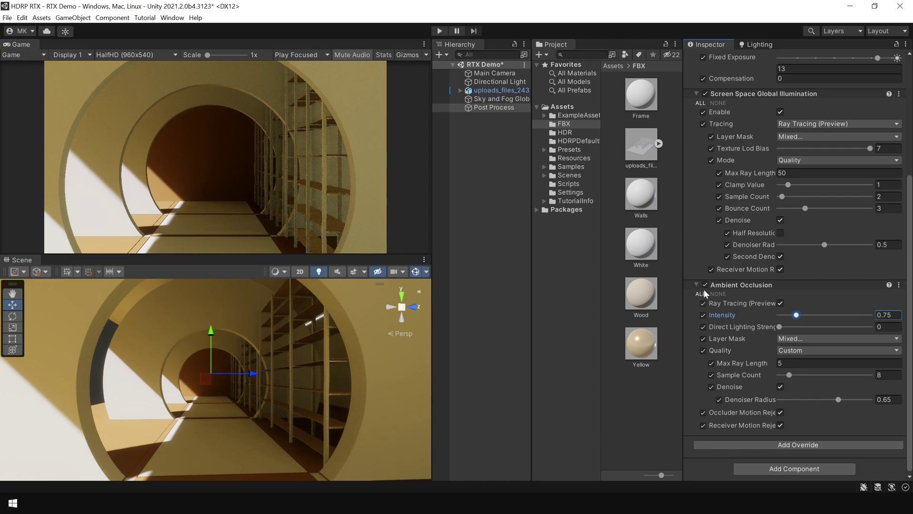
Toggle ambient occlusion on and off to compare shading along the shelves, leaving it enabled.
{"action": "left_click", "coordinate": [706, 286]}
{"action": "left_click", "coordinate": [706, 285]}
{"action": "left_click", "coordinate": [707, 285]}
{"action": "left_click", "coordinate": [708, 284]}
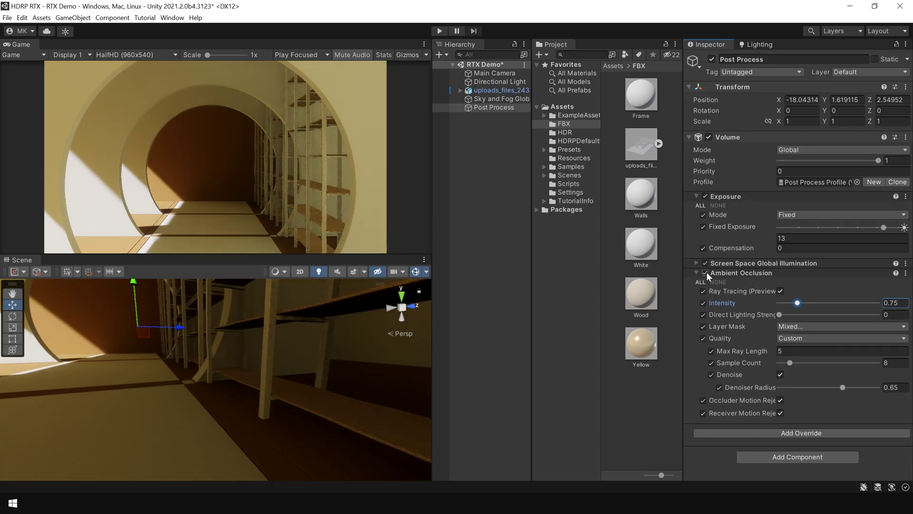
{"action": "left_click", "coordinate": [706, 273]}
{"action": "left_click", "coordinate": [705, 273]}
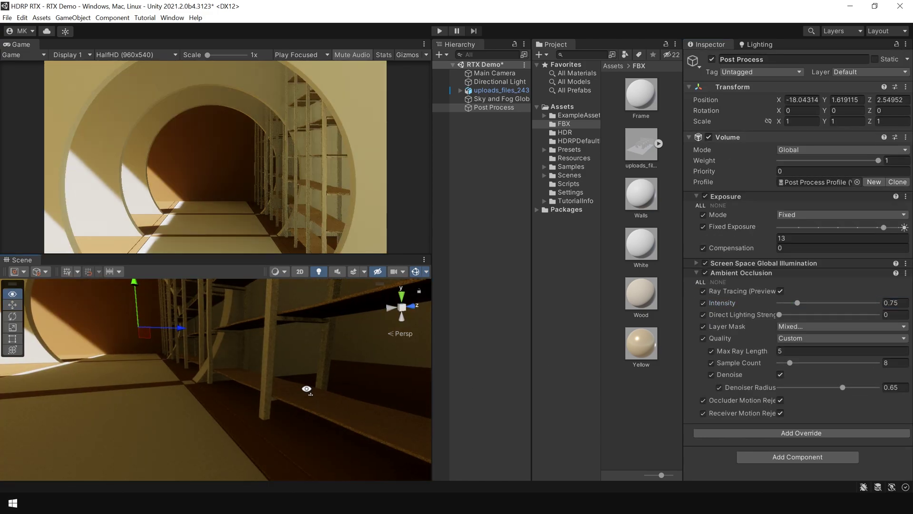
{"action": "right_click_drag", "start_coordinate": [307, 387], "coordinate": [358, 346]}
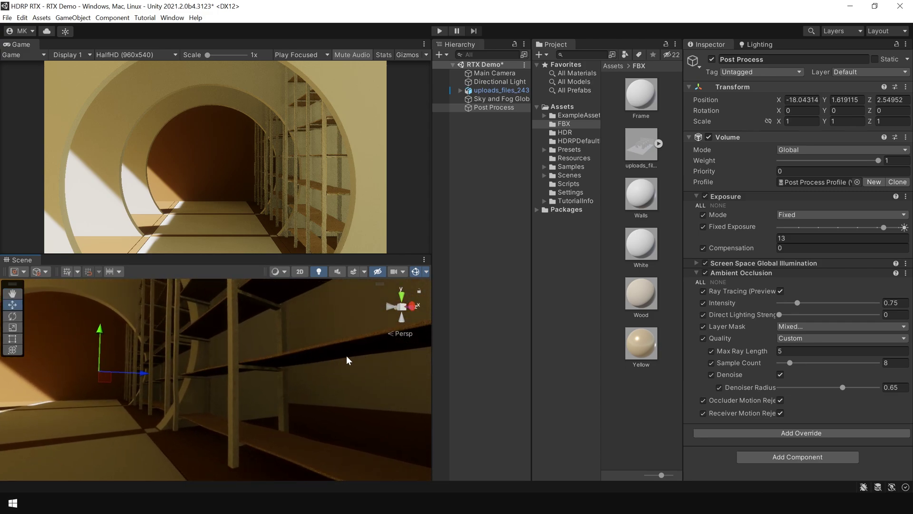
{"action": "left_click", "coordinate": [705, 273]}
{"action": "left_click", "coordinate": [705, 273]}
{"action": "left_click", "coordinate": [705, 273]}
{"action": "left_click", "coordinate": [705, 273]}
{"action": "right_click_drag", "start_coordinate": [360, 390], "coordinate": [220, 394]}
{"action": "key", "text": "w"}
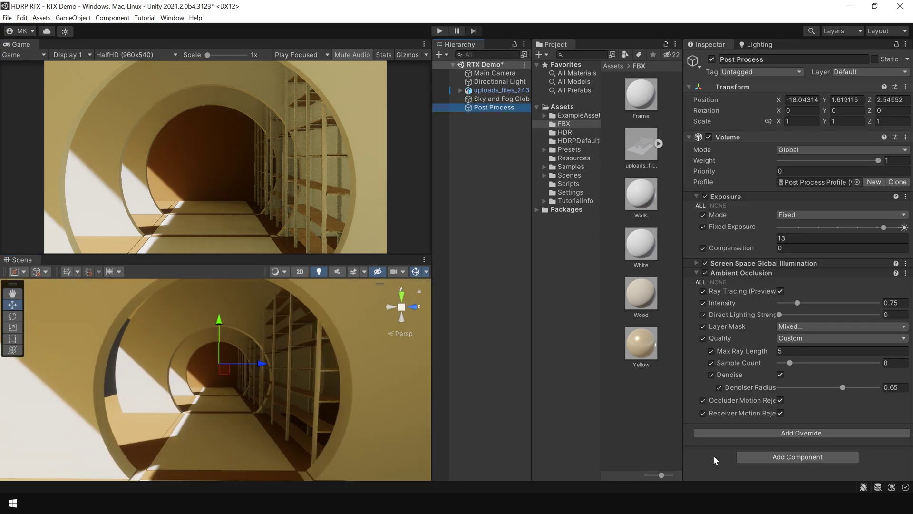
Add a Screen Space Reflection override with Minimum Smoothness 0.124 and Smoothness Fade Start 0.294.
{"action": "left_click", "coordinate": [805, 433]}
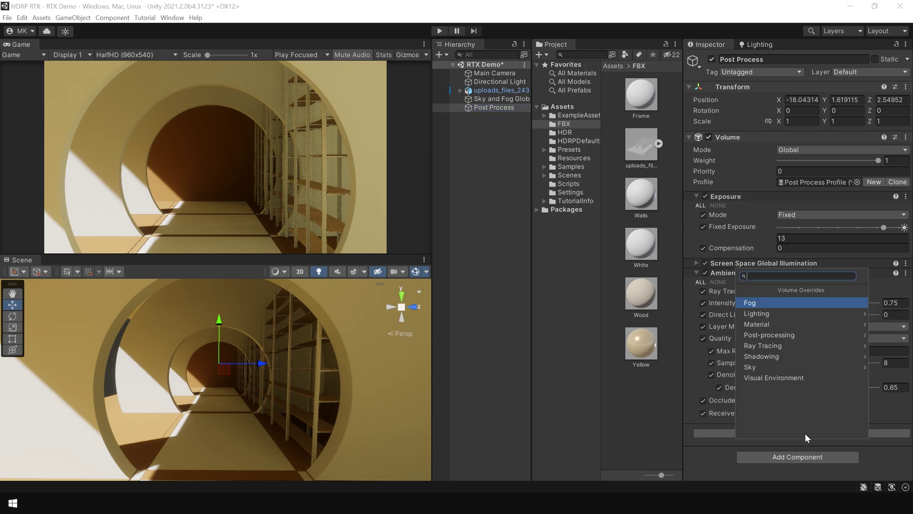
{"action": "left_click", "coordinate": [773, 315]}
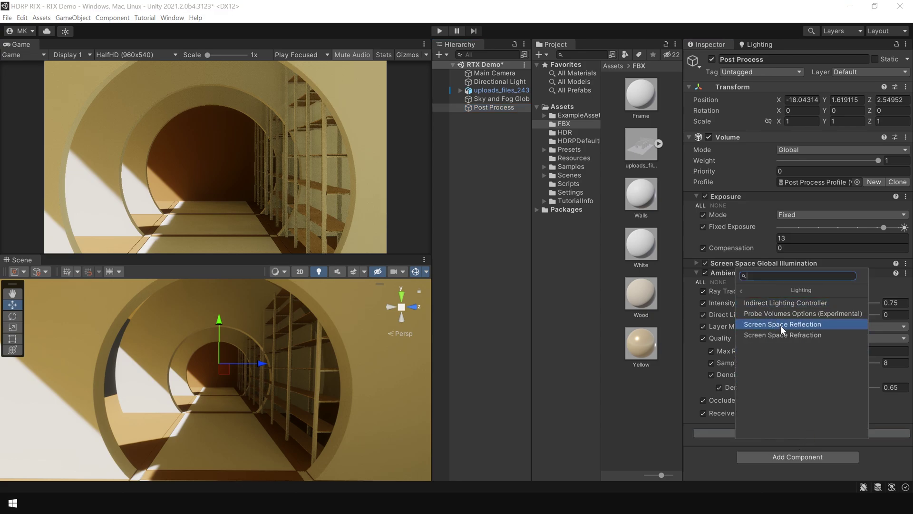
{"action": "left_click", "coordinate": [781, 325]}
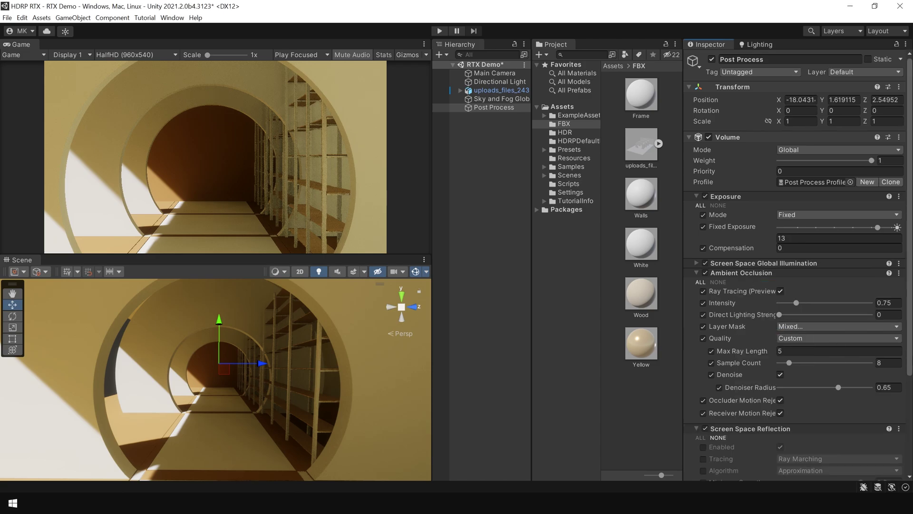
{"action": "scroll", "coordinate": [905, 458], "scroll_direction": "down", "scroll_amount": 5}
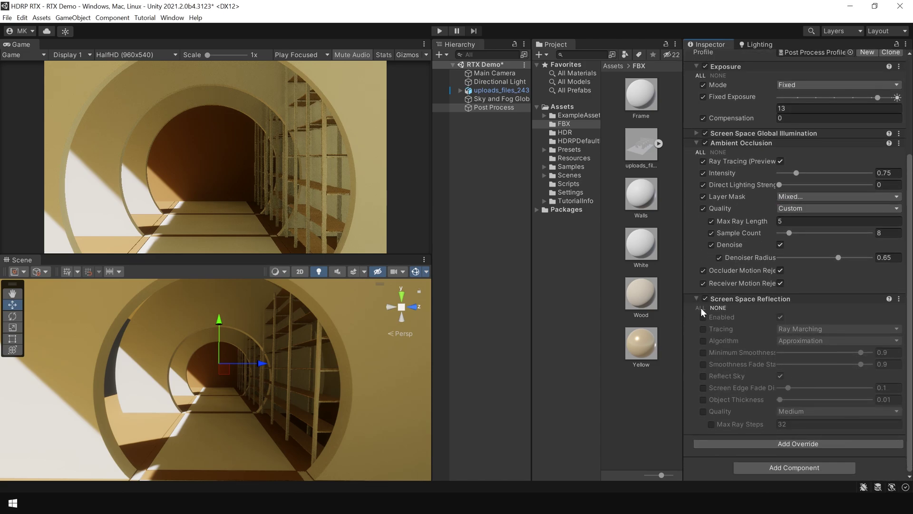
{"action": "left_click", "coordinate": [700, 307]}
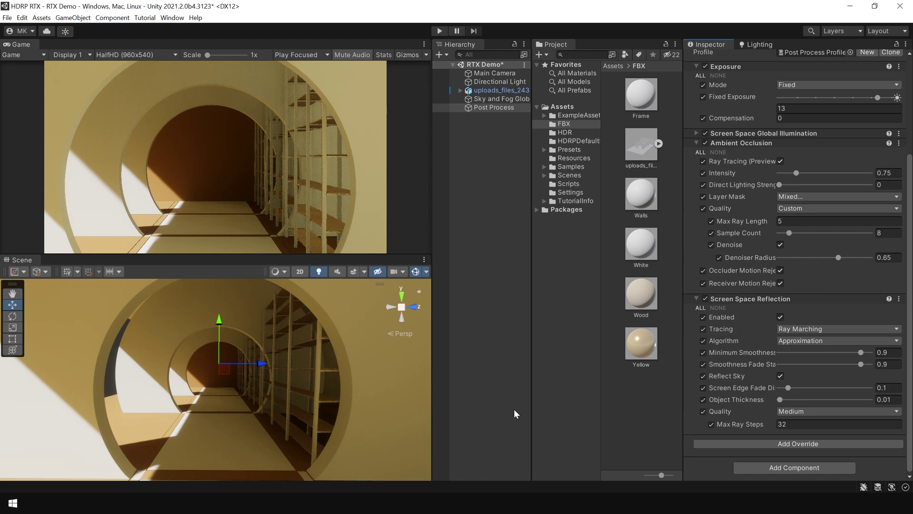
{"action": "left_click_drag", "start_coordinate": [861, 352], "coordinate": [791, 353]}
{"action": "left_click_drag", "start_coordinate": [862, 364], "coordinate": [806, 364]}
Orbit the Scene view down to check the floor reflections.
{"action": "left_click_drag", "start_coordinate": [238, 447], "coordinate": [390, 437], "text": "alt"}
{"action": "middle_click_drag", "start_coordinate": [390, 437], "coordinate": [321, 425]}
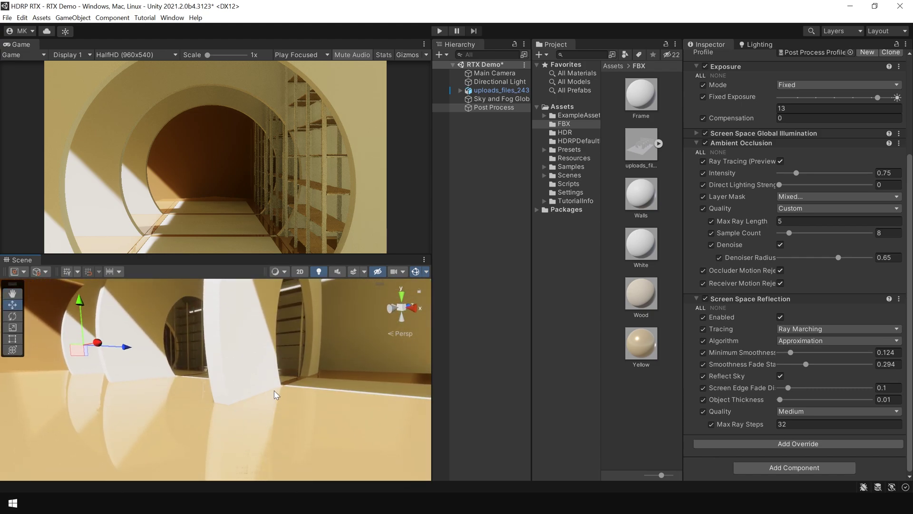
{"action": "right_click_drag", "start_coordinate": [246, 343], "coordinate": [276, 297]}
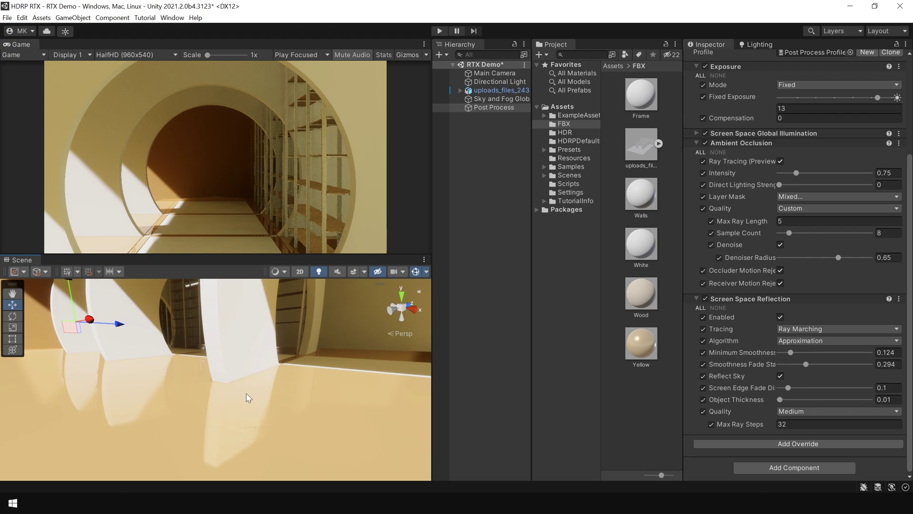
Set the Screen Space Reflection algorithm to PBR Accumulation.
{"action": "left_click", "coordinate": [808, 340]}
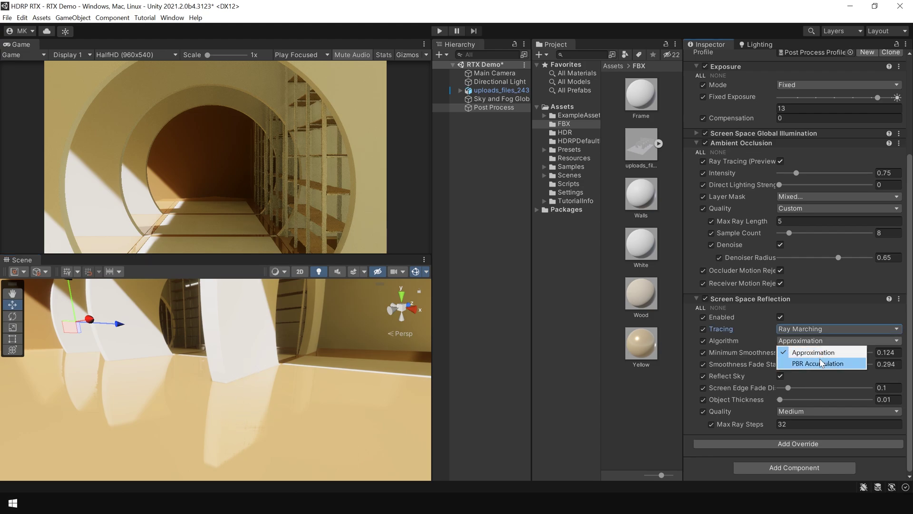
{"action": "left_click", "coordinate": [821, 362]}
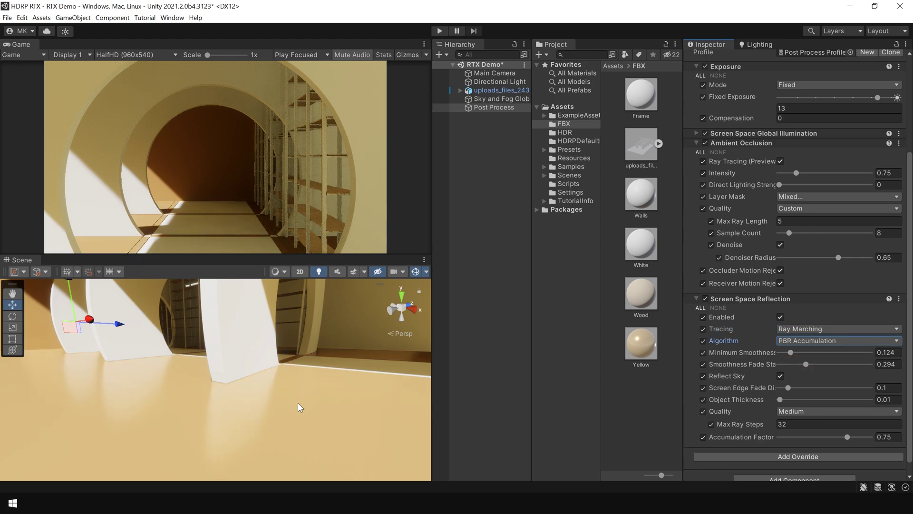
{"action": "right_click_drag", "start_coordinate": [292, 373], "coordinate": [291, 385]}
{"action": "scroll", "coordinate": [293, 375], "scroll_direction": "up", "scroll_amount": 2}
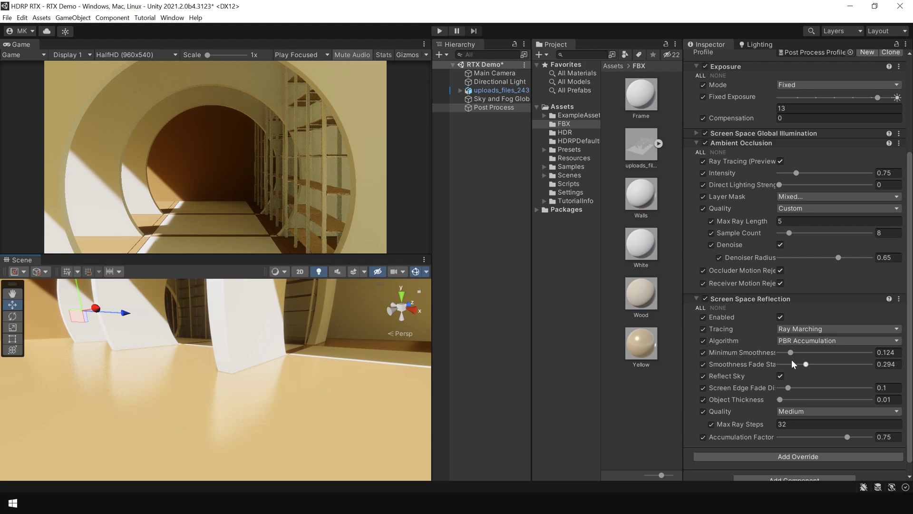
Switch reflection tracing to Ray Tracing (Preview) and check the floor and walls.
{"action": "left_click", "coordinate": [809, 330]}
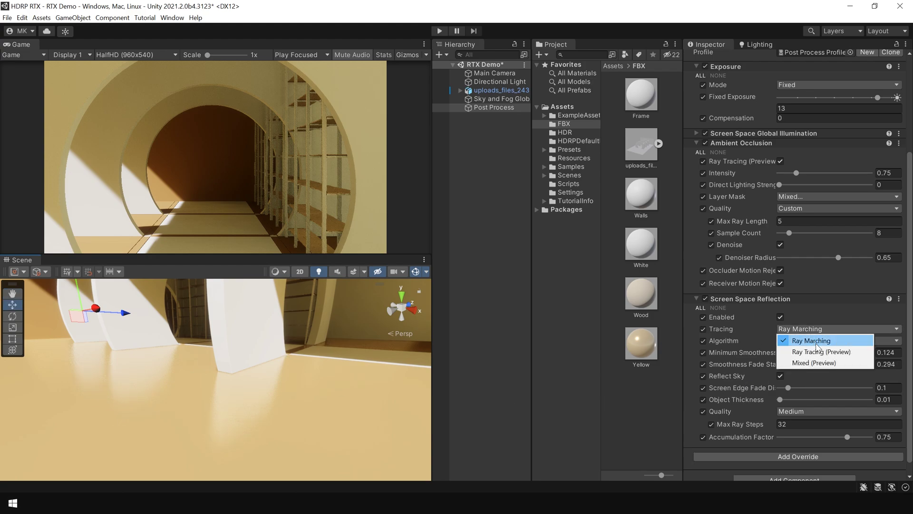
{"action": "left_click", "coordinate": [822, 352]}
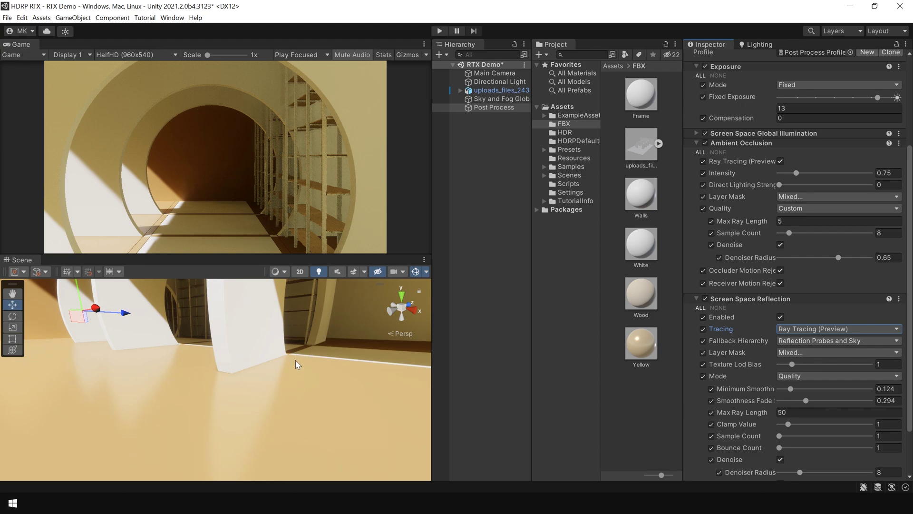
{"action": "right_click_drag", "start_coordinate": [287, 339], "coordinate": [296, 432]}
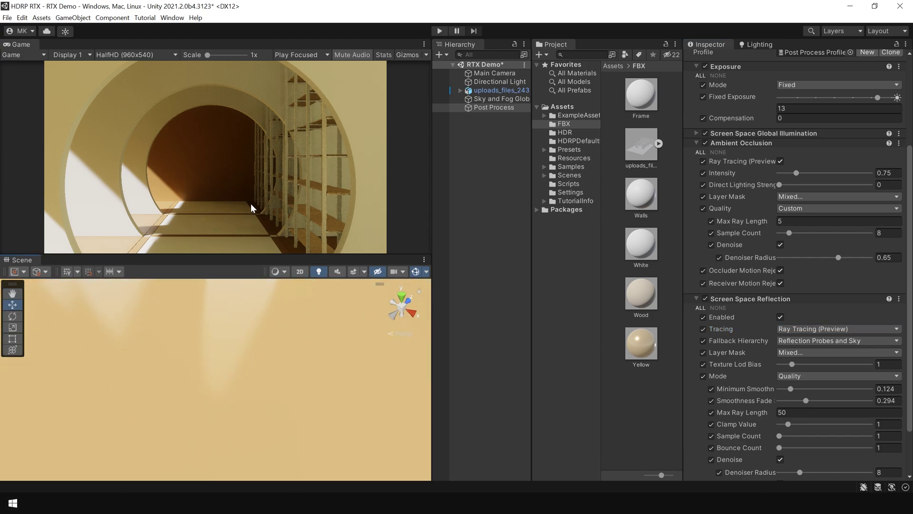
{"action": "right_click_drag", "start_coordinate": [287, 393], "coordinate": [122, 295]}
Save the RTX Demo scene with Ctrl+S.
{"action": "left_click", "coordinate": [478, 276]}
{"action": "key", "text": "ctrl+s"}
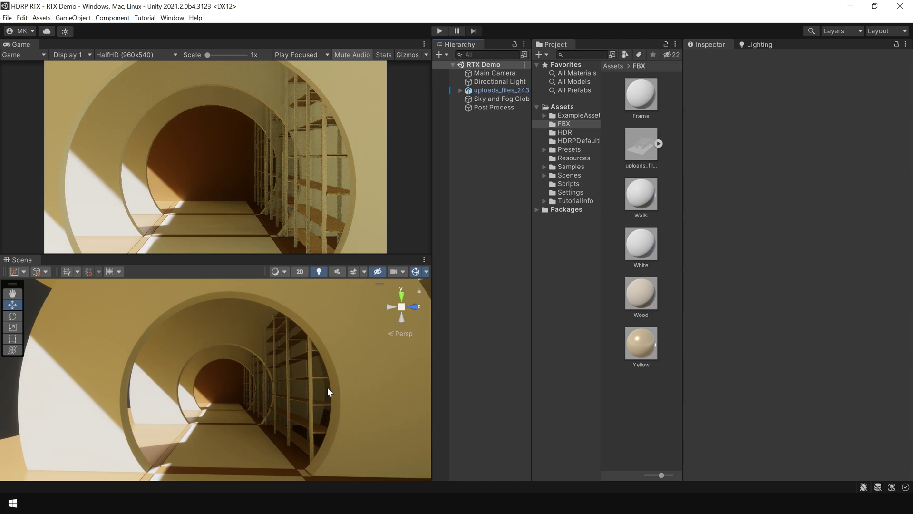
{"action": "right_click_drag", "start_coordinate": [265, 418], "coordinate": [333, 437]}
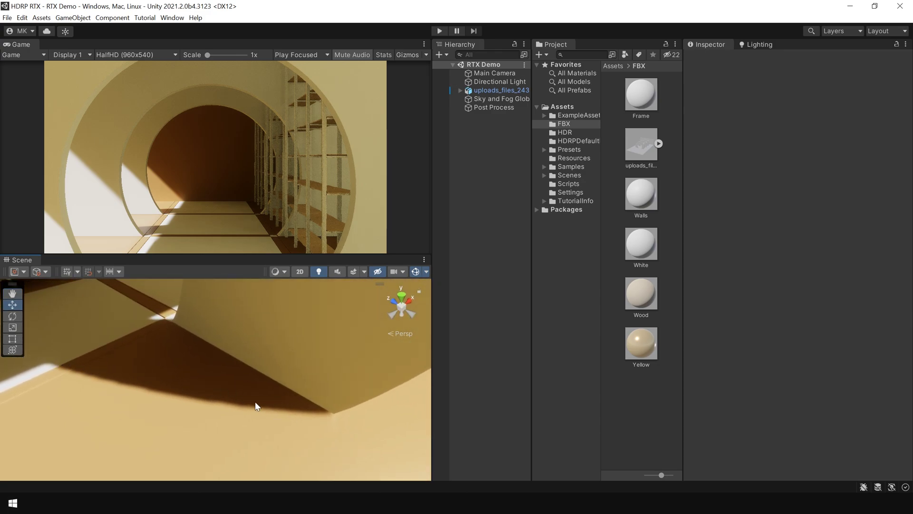
Enable Screen Space Shadows and Ray Traced Shadows on the Directional Light.
{"action": "left_click", "coordinate": [513, 83]}
{"action": "scroll", "coordinate": [839, 315], "scroll_direction": "down", "scroll_amount": 8}
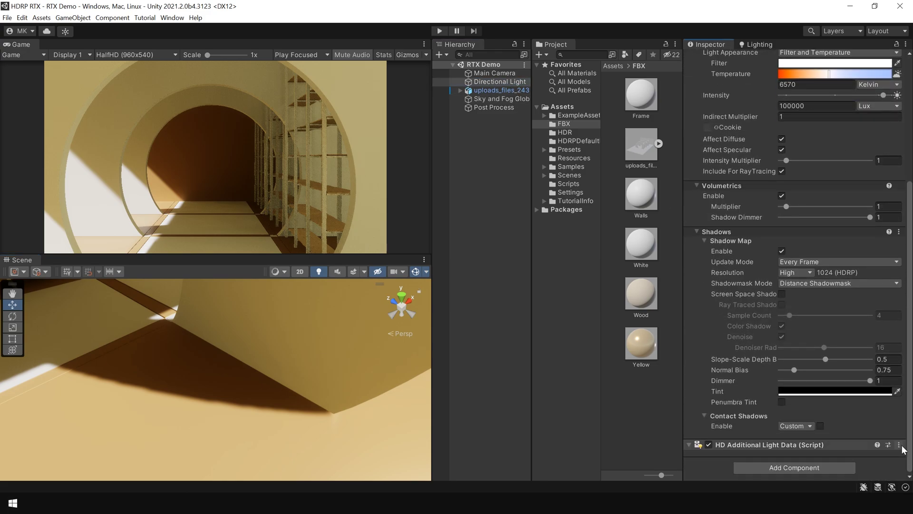
{"action": "left_click", "coordinate": [782, 294]}
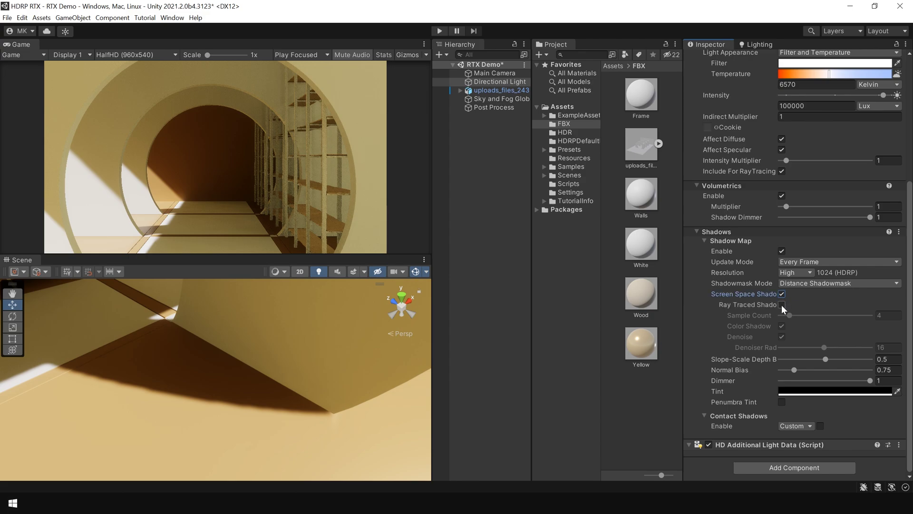
{"action": "left_click", "coordinate": [782, 305]}
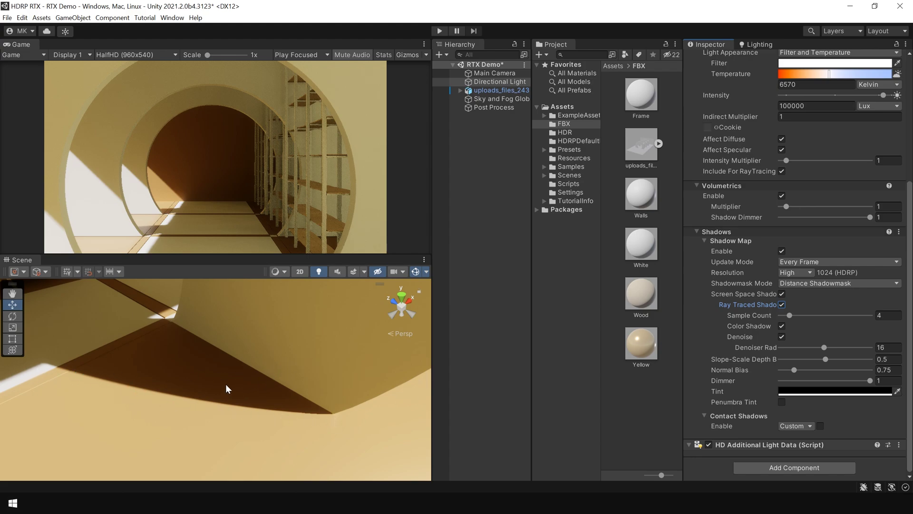
Set the Directional Light's angular diameter to 5 for softer shadows.
{"action": "scroll", "coordinate": [243, 395], "scroll_direction": "down", "scroll_amount": 3}
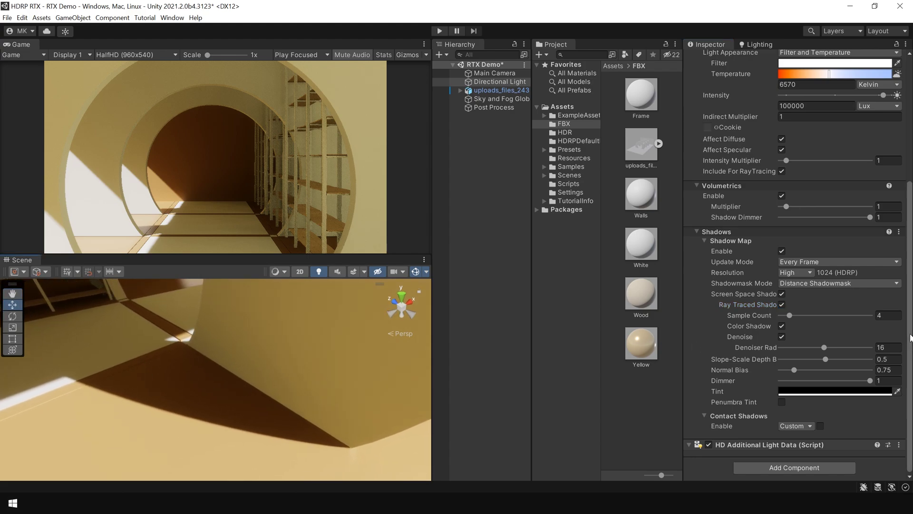
{"action": "scroll", "coordinate": [910, 319], "scroll_direction": "up", "scroll_amount": 1}
{"action": "scroll", "coordinate": [912, 319], "scroll_direction": "up", "scroll_amount": 6}
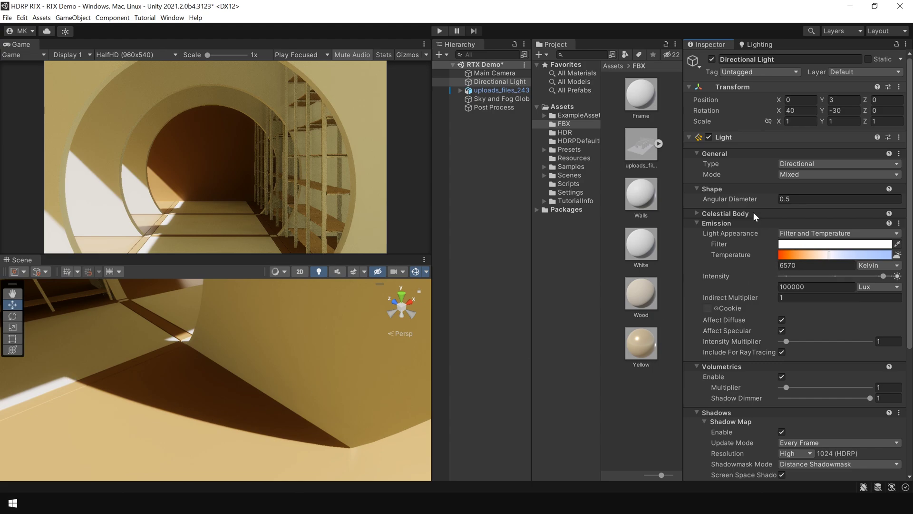
{"action": "left_click_drag", "start_coordinate": [744, 199], "coordinate": [766, 201]}
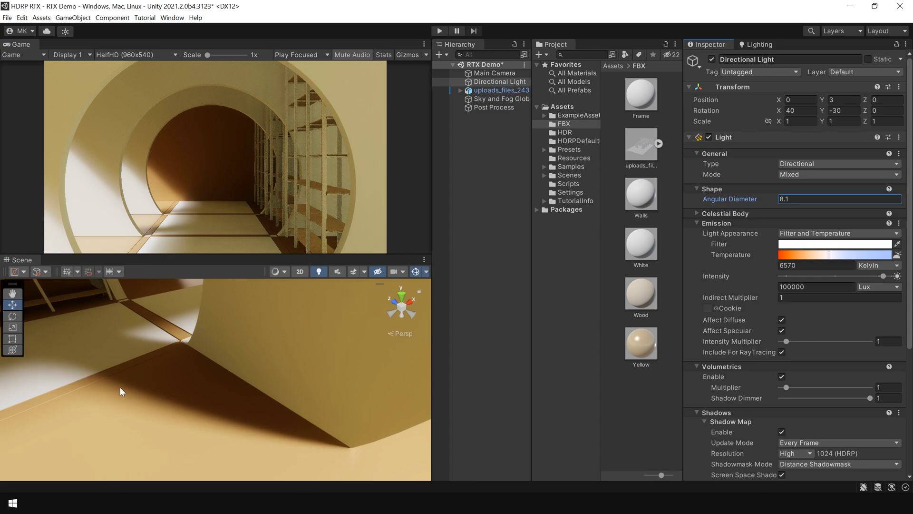
{"action": "left_click_drag", "start_coordinate": [742, 200], "coordinate": [706, 201]}
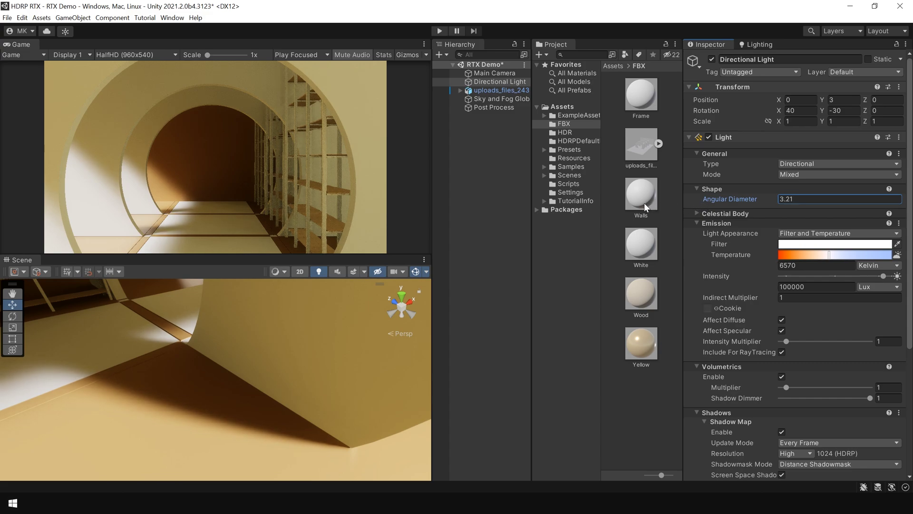
{"action": "type", "text": "7.47"}
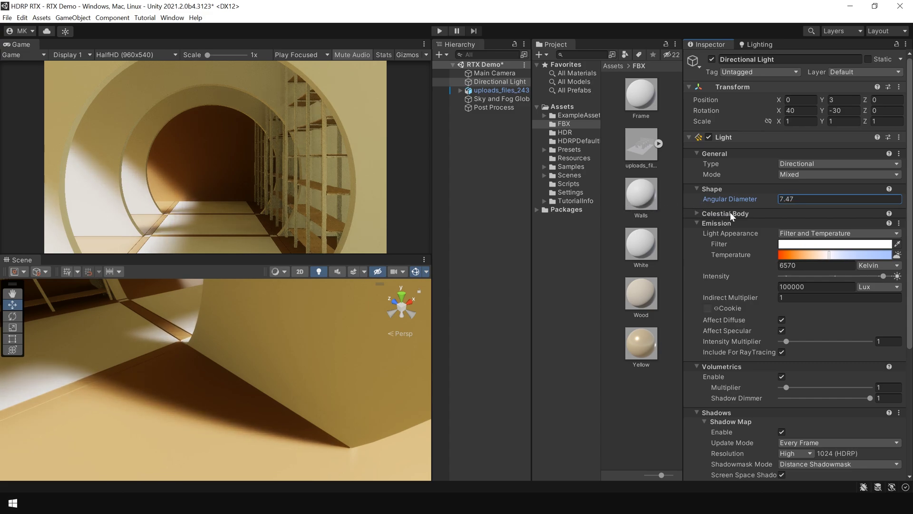
{"action": "left_click_drag", "start_coordinate": [730, 212], "coordinate": [677, 207]}
{"action": "left_click", "coordinate": [761, 196]}
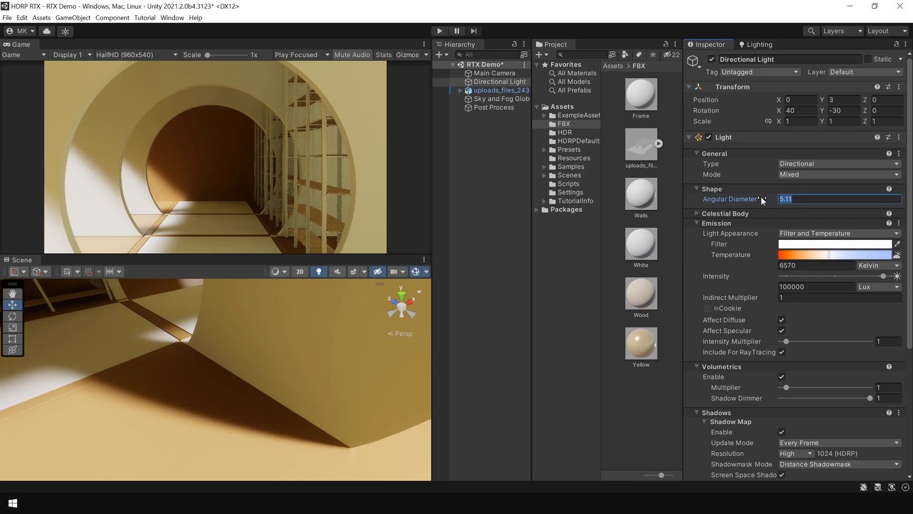
{"action": "type", "text": "5"}
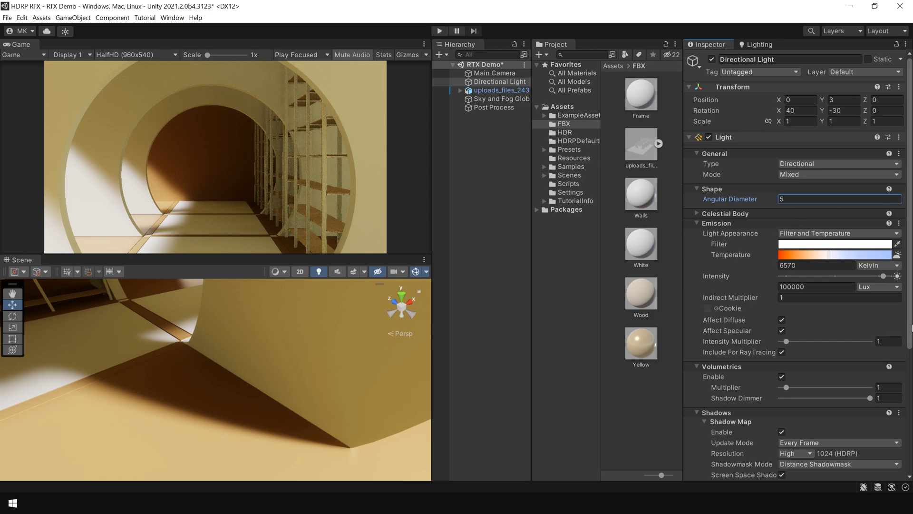
{"action": "scroll", "coordinate": [909, 333], "scroll_direction": "down", "scroll_amount": 6}
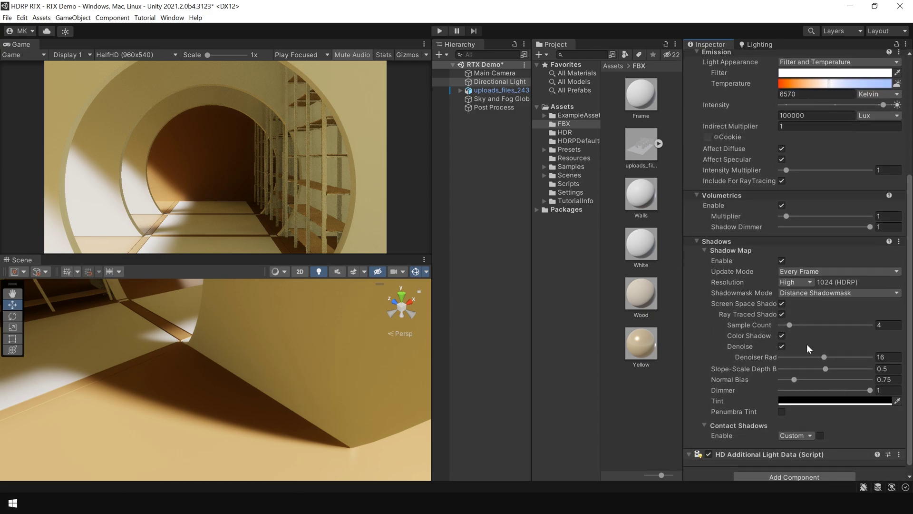
Toggle ray-traced shadows on and off to compare, leaving them enabled.
{"action": "left_click", "coordinate": [782, 314]}
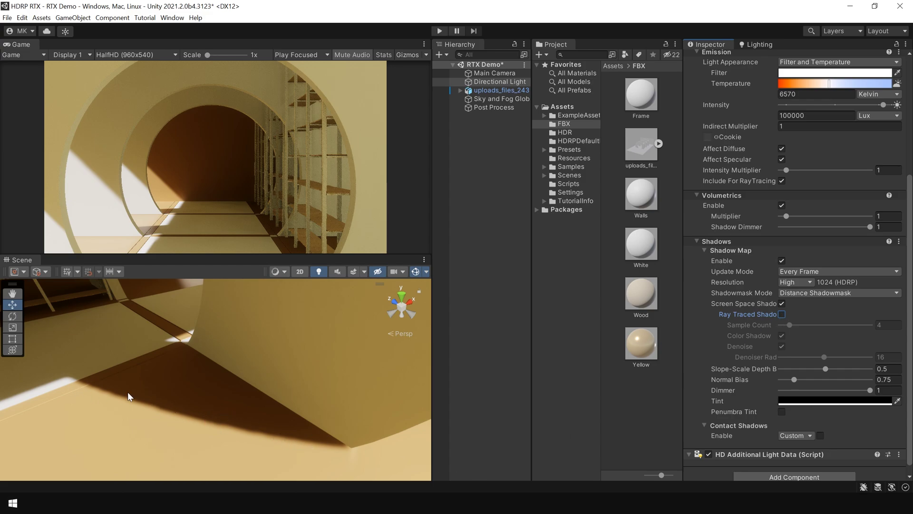
{"action": "left_click", "coordinate": [782, 314]}
{"action": "left_click", "coordinate": [782, 314]}
{"action": "left_click", "coordinate": [782, 314]}
{"action": "left_click", "coordinate": [782, 314]}
{"action": "left_click", "coordinate": [782, 314]}
{"action": "left_click", "coordinate": [783, 314]}
{"action": "left_click", "coordinate": [783, 314]}
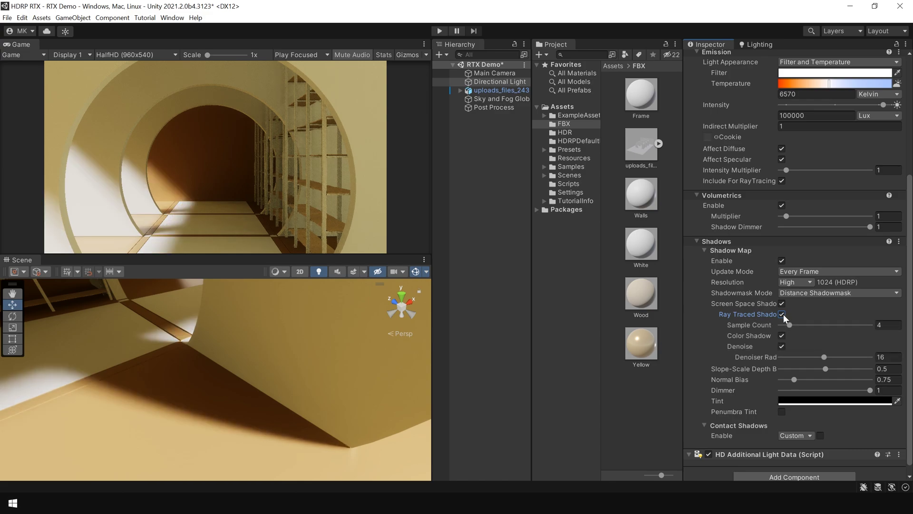
{"action": "left_click", "coordinate": [783, 314]}
{"action": "left_click", "coordinate": [783, 314]}
{"action": "left_click", "coordinate": [474, 351]}
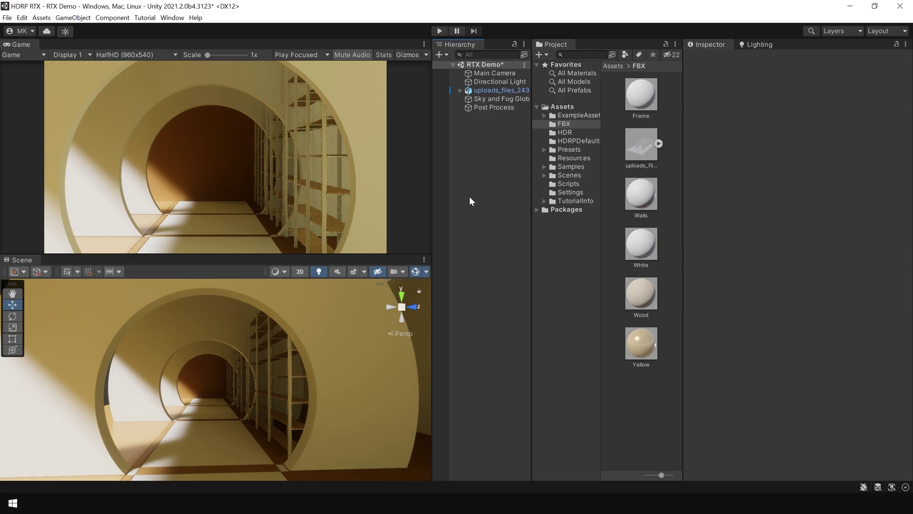
Set the uploads_files_243 Camera's Post Anti-aliasing to Temporal Anti-aliasing (TAA).
{"action": "left_click", "coordinate": [460, 90]}
{"action": "left_click", "coordinate": [496, 98]}
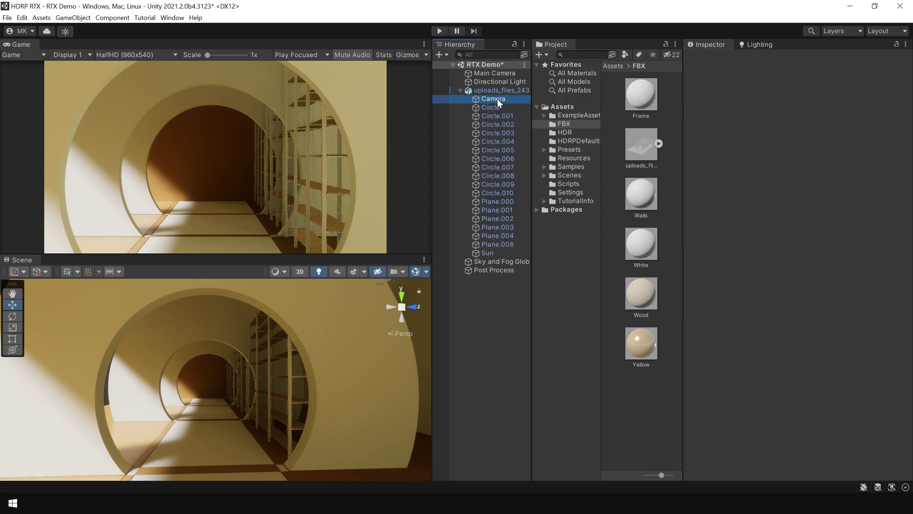
{"action": "scroll", "coordinate": [804, 285], "scroll_direction": "down", "scroll_amount": 6}
{"action": "left_click", "coordinate": [805, 287]}
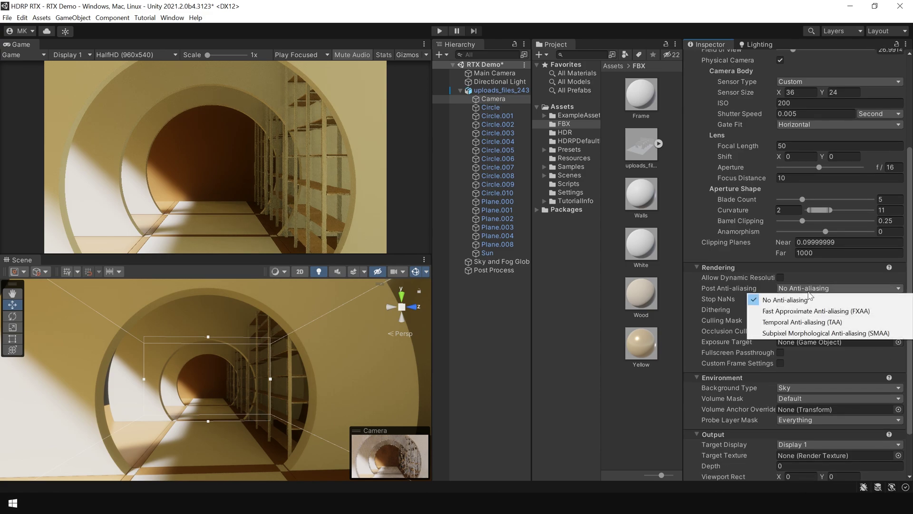
{"action": "left_click", "coordinate": [815, 322]}
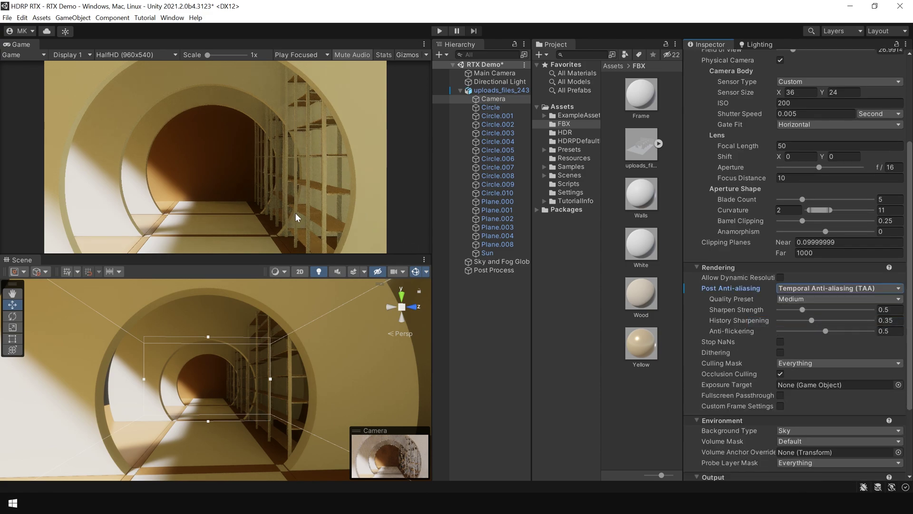
{"action": "left_click", "coordinate": [698, 267]}
{"action": "left_click", "coordinate": [459, 90]}
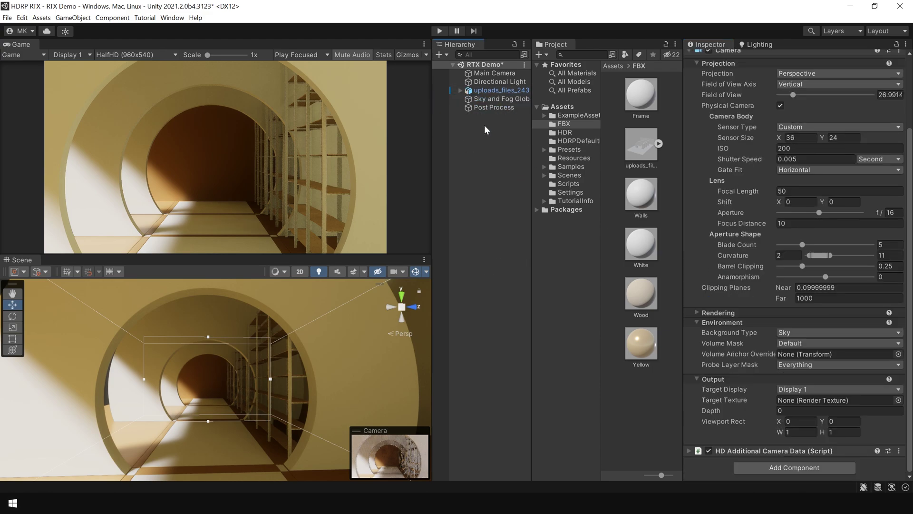
Add an Indirect Lighting Controller override to Post Process with indirect diffuse set to 2.
{"action": "left_click", "coordinate": [489, 107]}
{"action": "scroll", "coordinate": [910, 296], "scroll_direction": "down", "scroll_amount": 4}
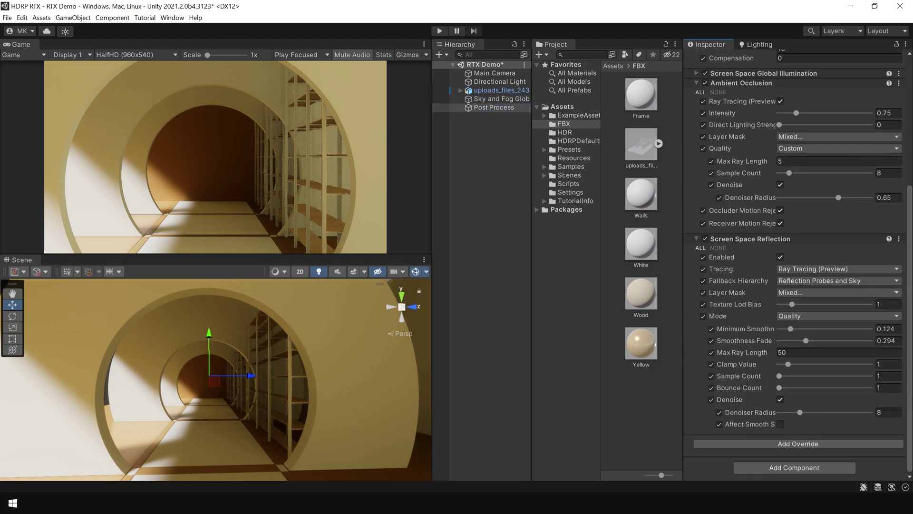
{"action": "left_click", "coordinate": [804, 444]}
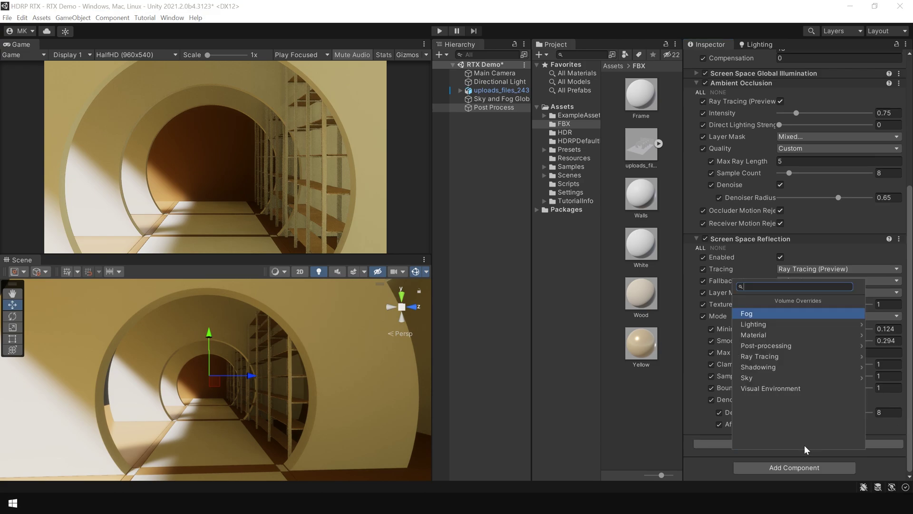
{"action": "type", "text": "in"}
{"action": "left_click", "coordinate": [783, 314]}
{"action": "scroll", "coordinate": [909, 285], "scroll_direction": "down", "scroll_amount": 2}
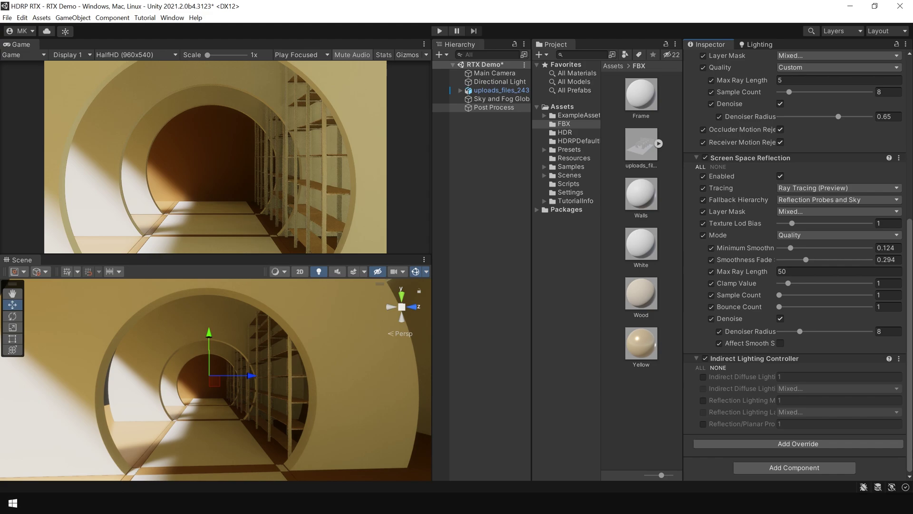
{"action": "left_click", "coordinate": [704, 376]}
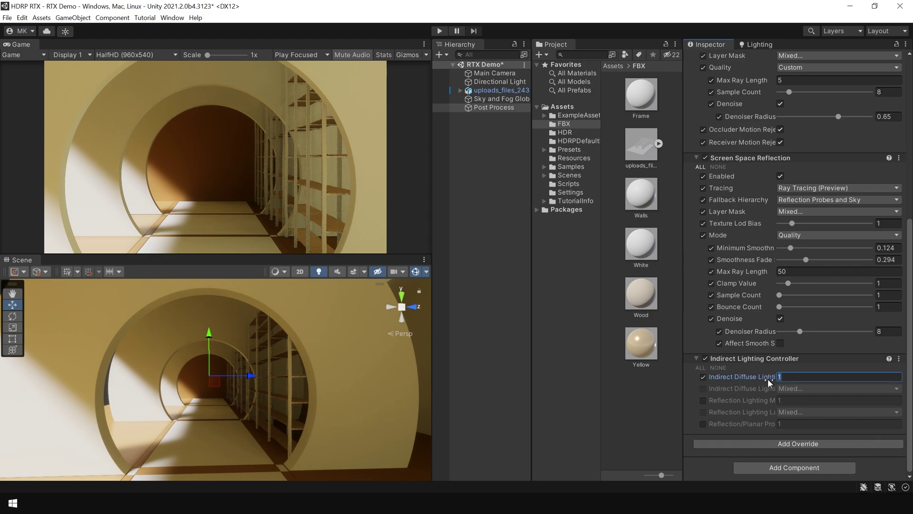
{"action": "type", "text": "2"}
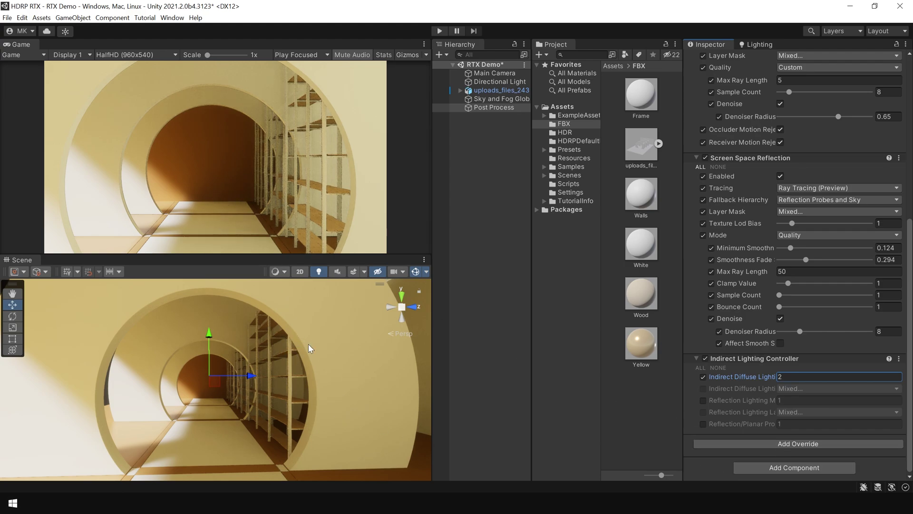
Add a White Balance override with Temperature -20 to cool the image.
{"action": "left_click", "coordinate": [797, 443]}
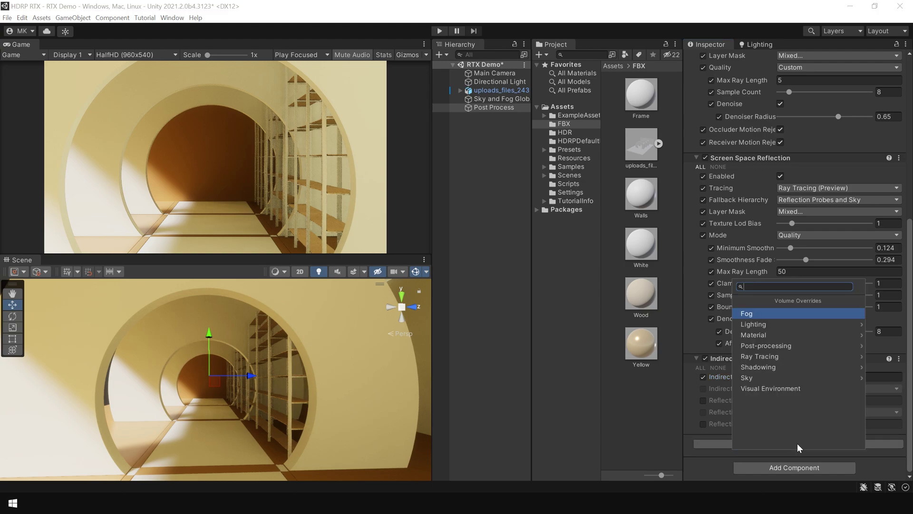
{"action": "type", "text": "whi"}
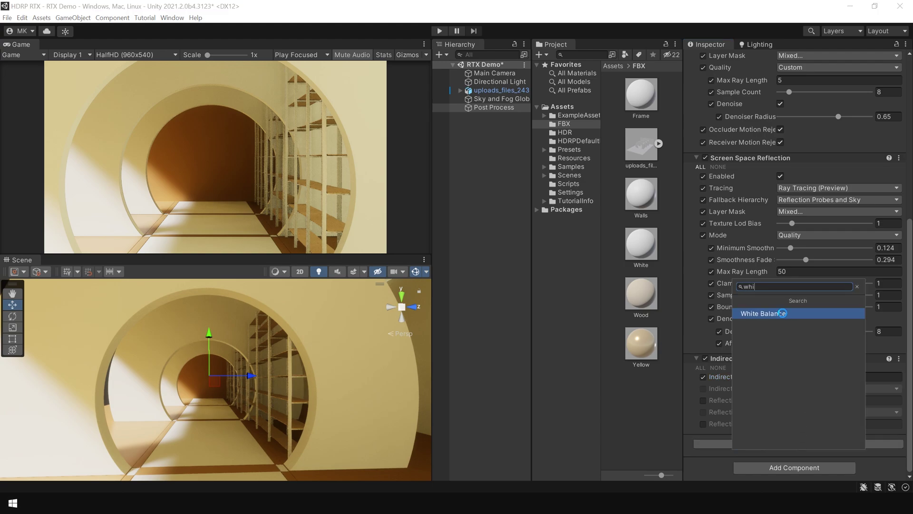
{"action": "left_click", "coordinate": [783, 312]}
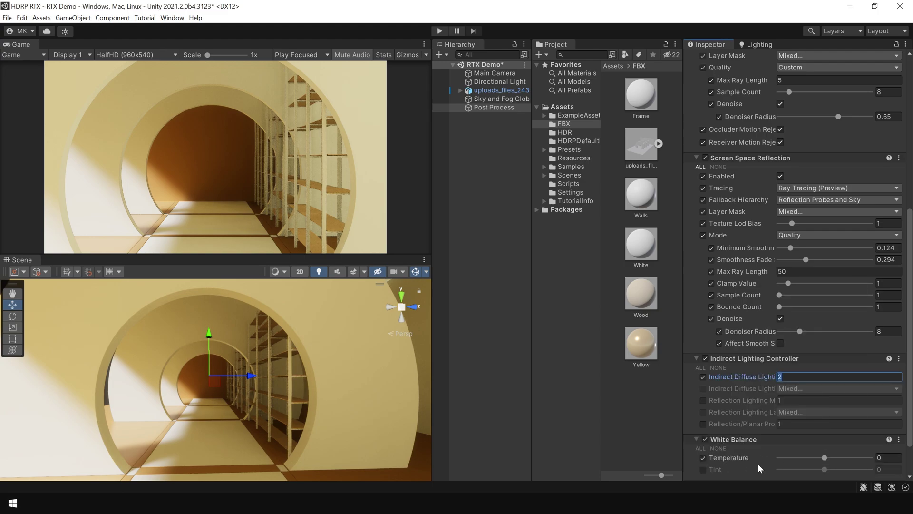
{"action": "left_click_drag", "start_coordinate": [824, 459], "coordinate": [816, 461]}
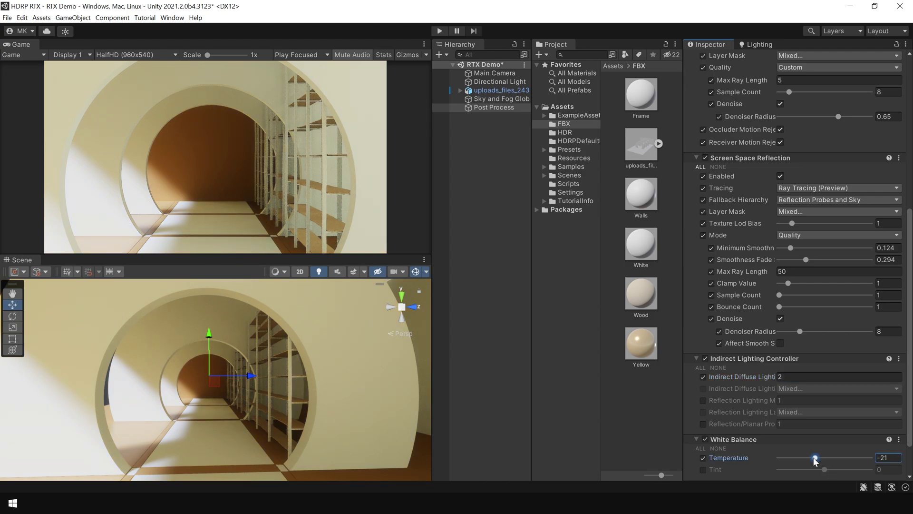
{"action": "key", "text": "BackSpace"}
{"action": "type", "text": "0"}
Add a Lift, Gamma, Gain override with all settings enabled and gamma and gain slightly tinted.
{"action": "scroll", "coordinate": [787, 472], "scroll_direction": "down", "scroll_amount": 2}
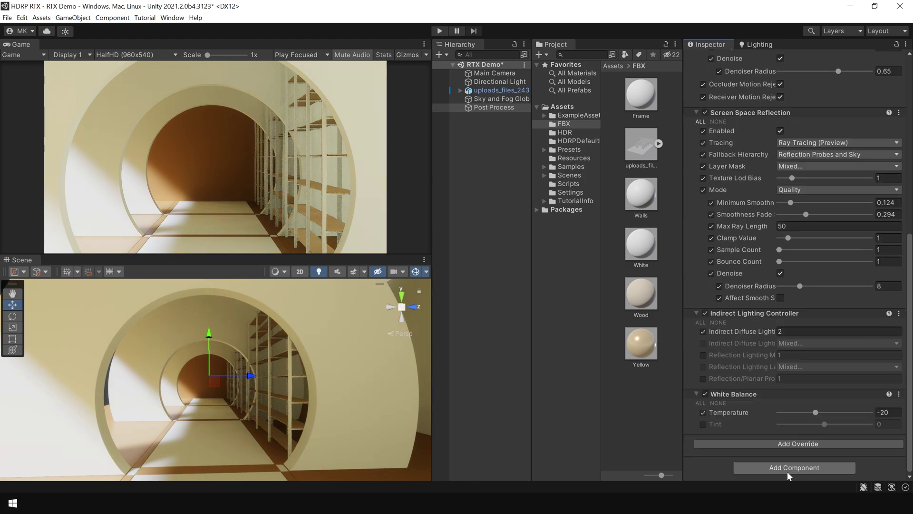
{"action": "left_click", "coordinate": [792, 444]}
{"action": "left_click", "coordinate": [789, 347]}
{"action": "scroll", "coordinate": [788, 381], "scroll_direction": "down", "scroll_amount": 1}
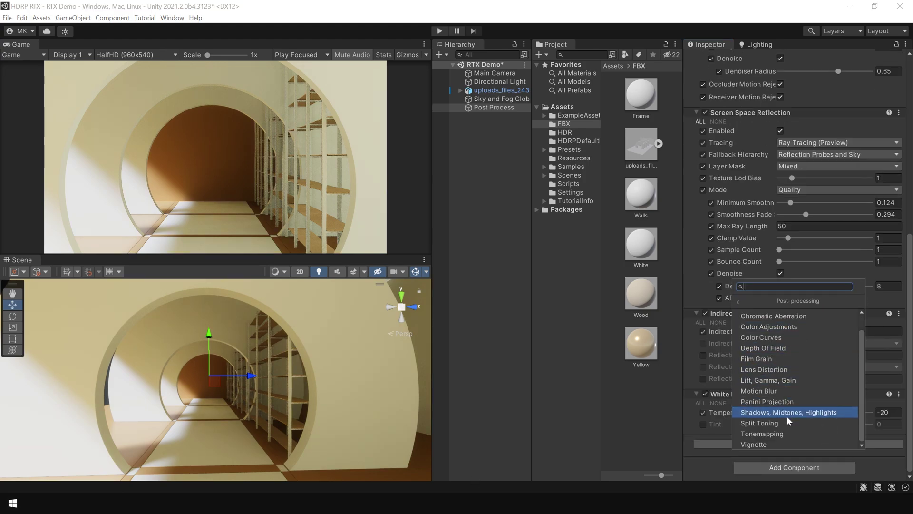
{"action": "left_click", "coordinate": [783, 380]}
{"action": "scroll", "coordinate": [721, 366], "scroll_direction": "down", "scroll_amount": 5}
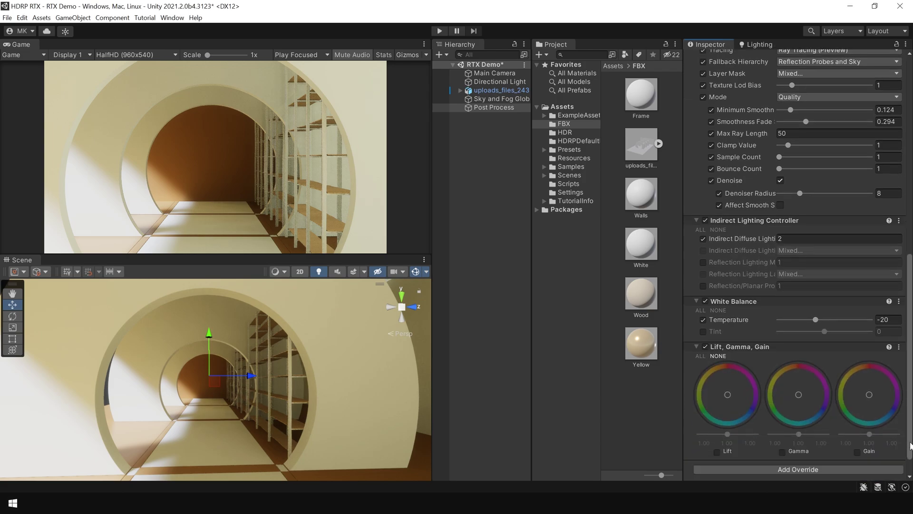
{"action": "left_click", "coordinate": [702, 331]}
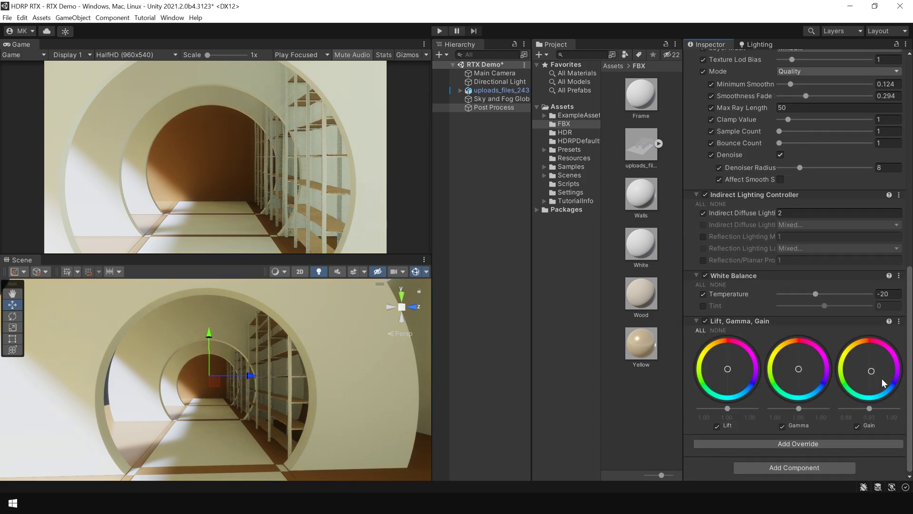
{"action": "left_click_drag", "start_coordinate": [799, 369], "coordinate": [799, 368]}
{"action": "left_click_drag", "start_coordinate": [870, 371], "coordinate": [872, 370]}
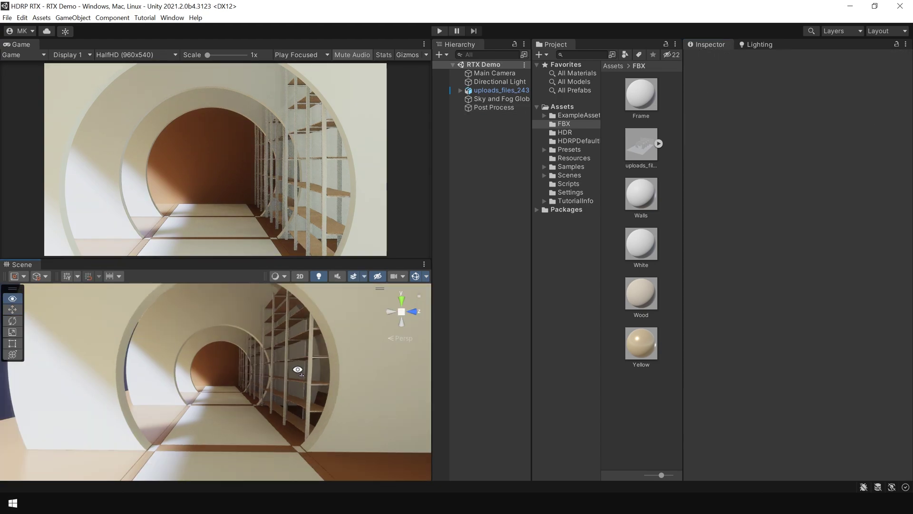
{"action": "right_click_drag", "start_coordinate": [298, 370], "coordinate": [324, 383]}
{"action": "key", "text": "w"}
{"action": "key", "text": "s"}
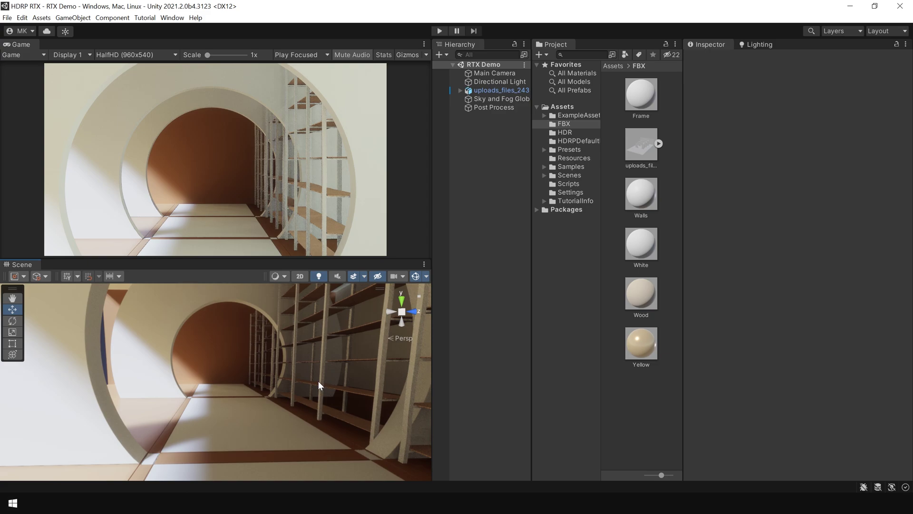
{"action": "key", "text": "shift+space"}
{"action": "right_click_drag", "start_coordinate": [512, 347], "coordinate": [498, 290]}
{"action": "key", "text": "s"}
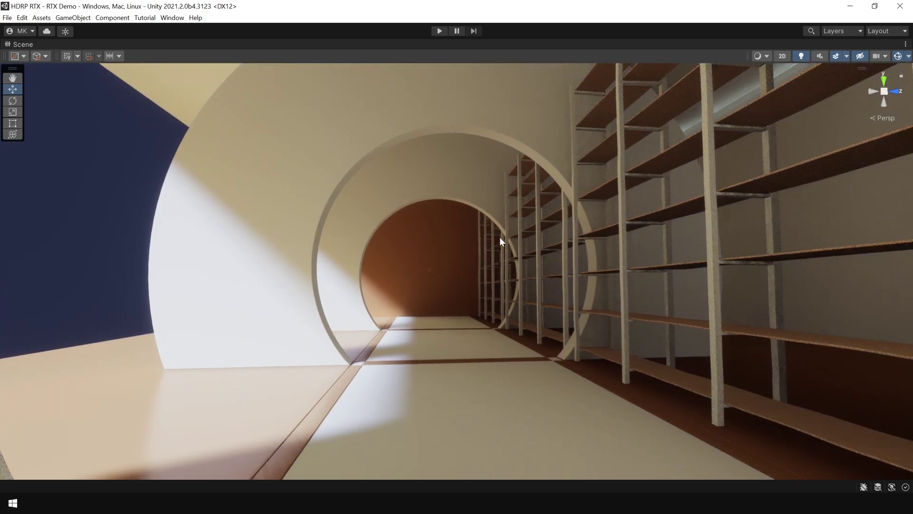
{"action": "right_click_drag", "start_coordinate": [518, 270], "coordinate": [490, 271]}
{"action": "key", "text": "s"}
{"action": "key", "text": "w"}
{"action": "key", "text": "shift+space"}
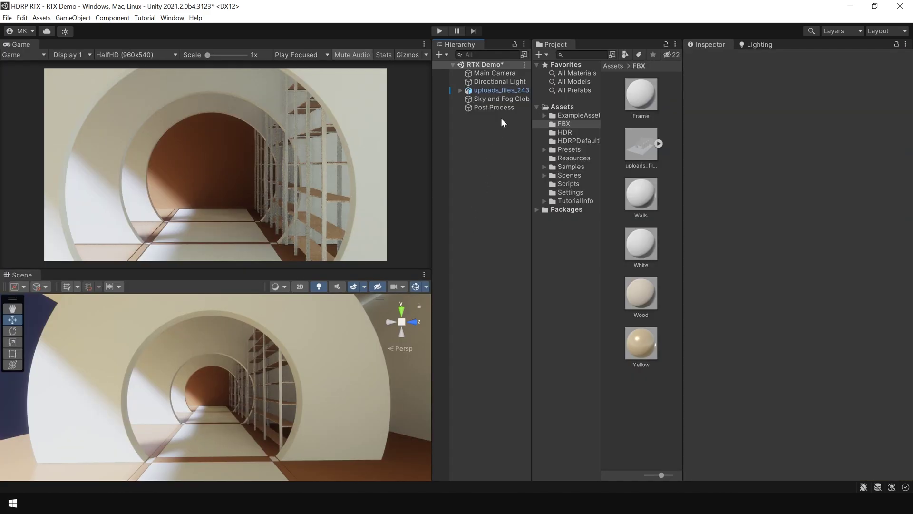
{"action": "left_click", "coordinate": [507, 82]}
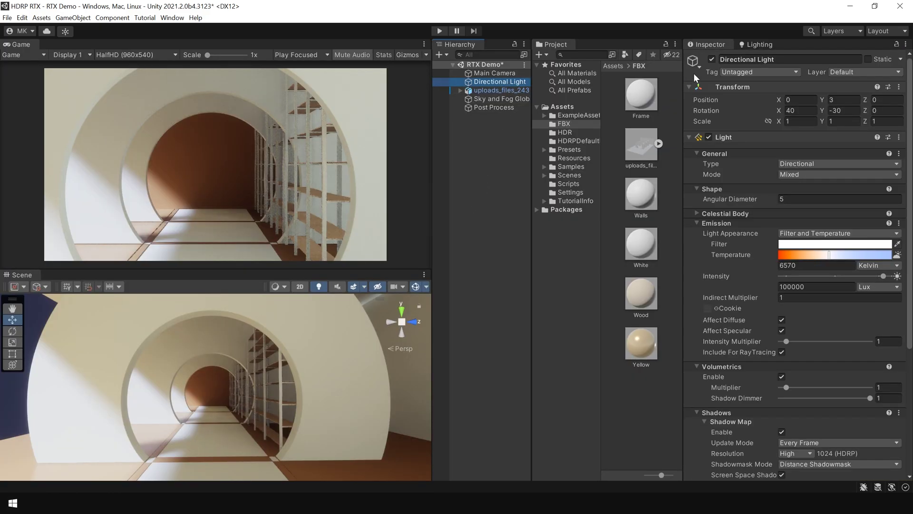
{"action": "left_click", "coordinate": [712, 59]}
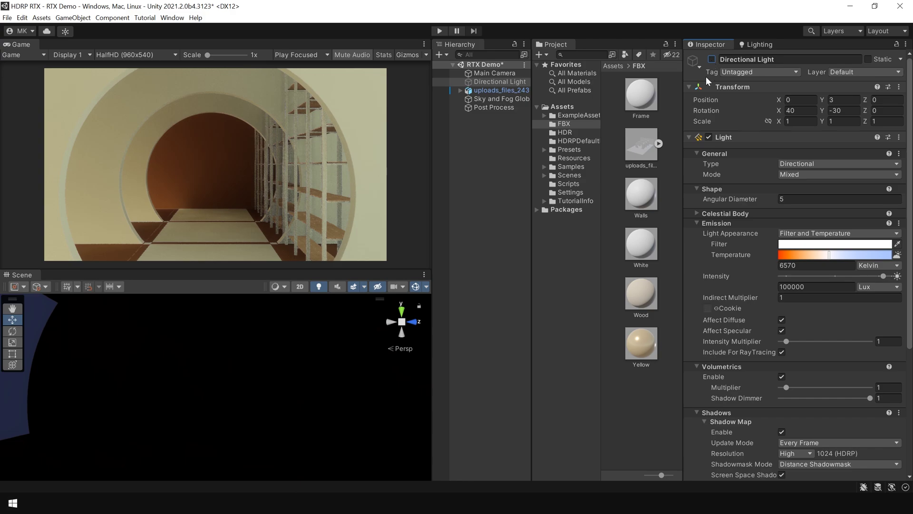
{"action": "left_click", "coordinate": [712, 59]}
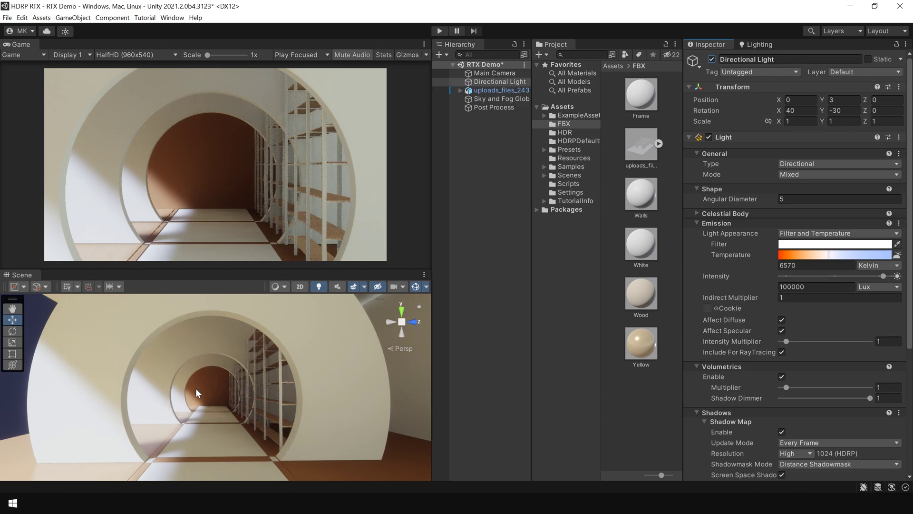
{"action": "left_click", "coordinate": [712, 60]}
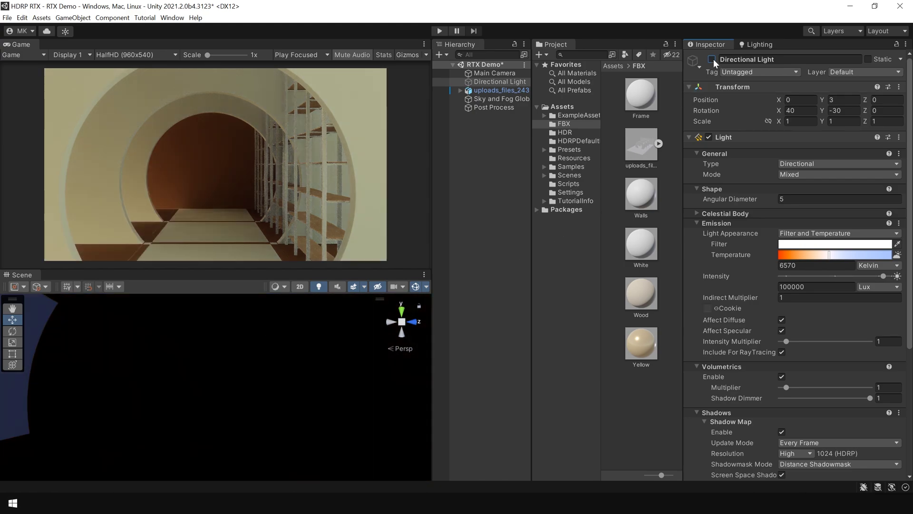
{"action": "left_click", "coordinate": [712, 60]}
{"action": "left_click", "coordinate": [713, 59]}
{"action": "left_click", "coordinate": [713, 59]}
{"action": "left_click", "coordinate": [498, 275]}
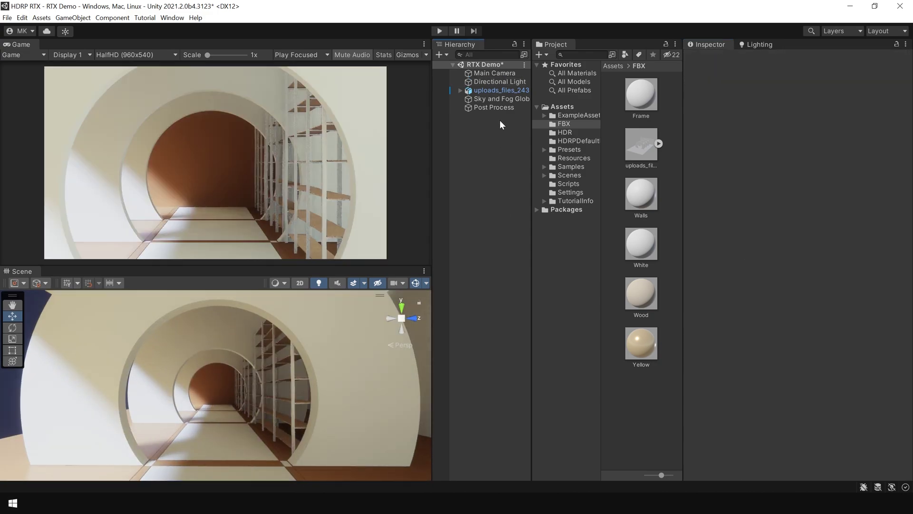
Add the Path Tracing (Preview) override to the Post Process volume and enable it.
{"action": "left_click", "coordinate": [494, 108]}
{"action": "scroll", "coordinate": [798, 261], "scroll_direction": "down", "scroll_amount": 10}
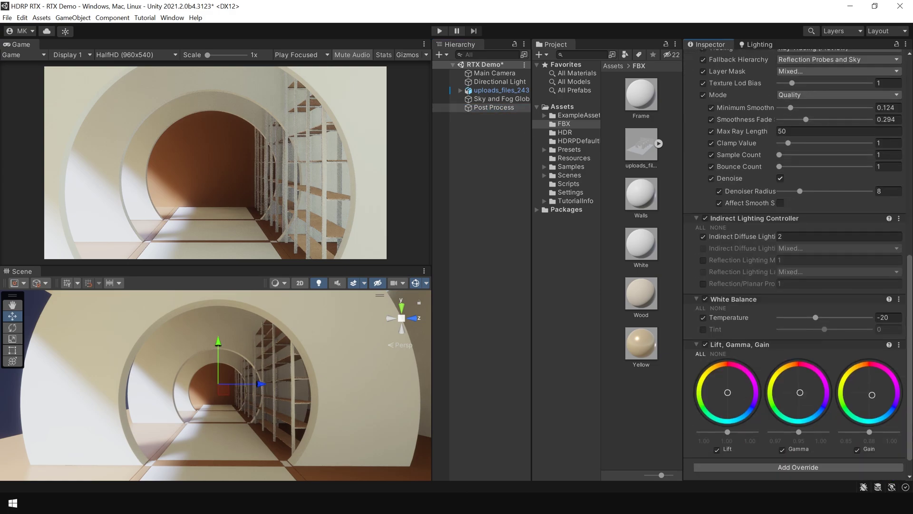
{"action": "scroll", "coordinate": [789, 455], "scroll_direction": "down", "scroll_amount": 1}
{"action": "left_click", "coordinate": [771, 444]}
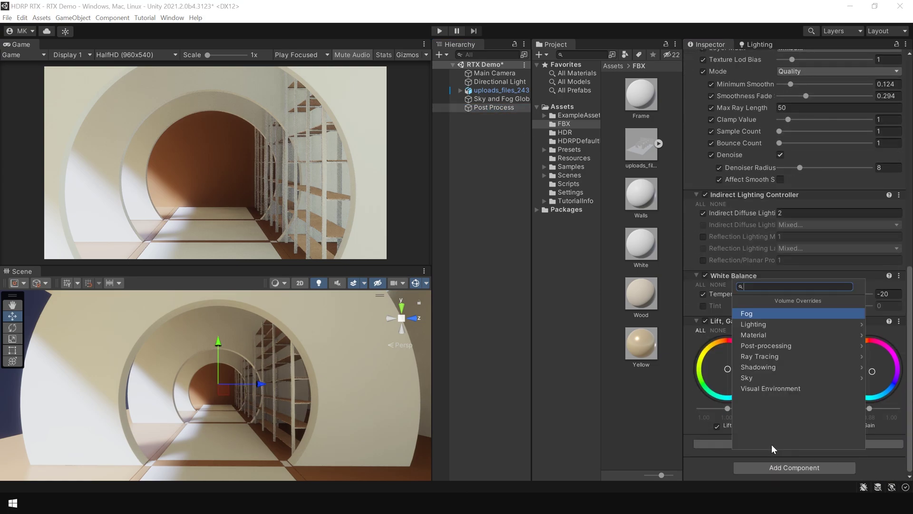
{"action": "type", "text": "path"}
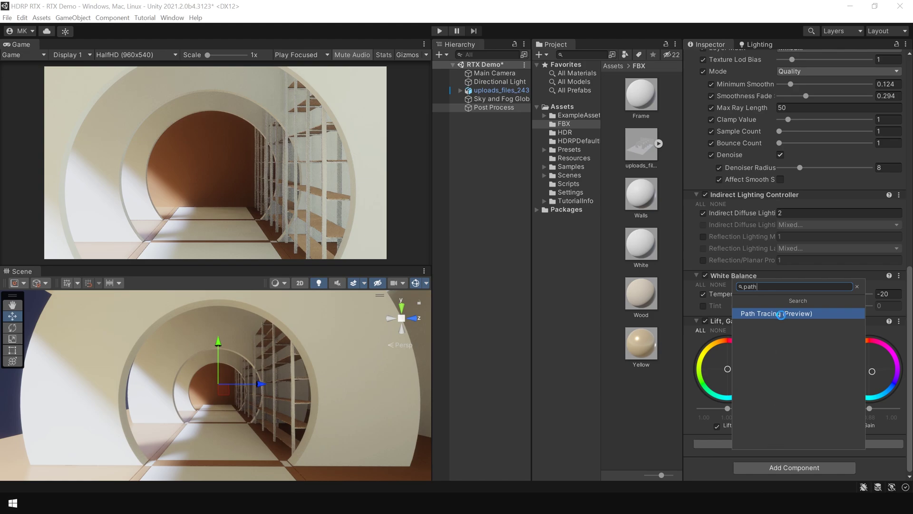
{"action": "left_click", "coordinate": [781, 313]}
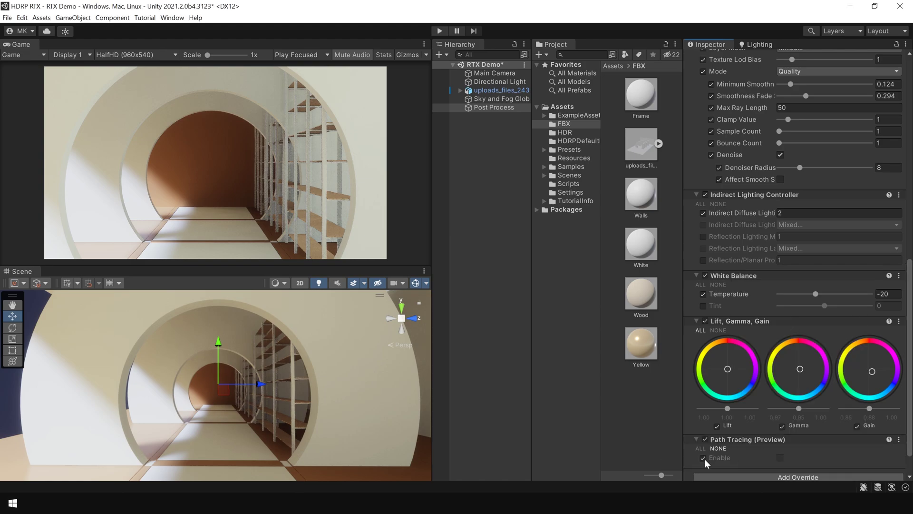
{"action": "left_click", "coordinate": [781, 458]}
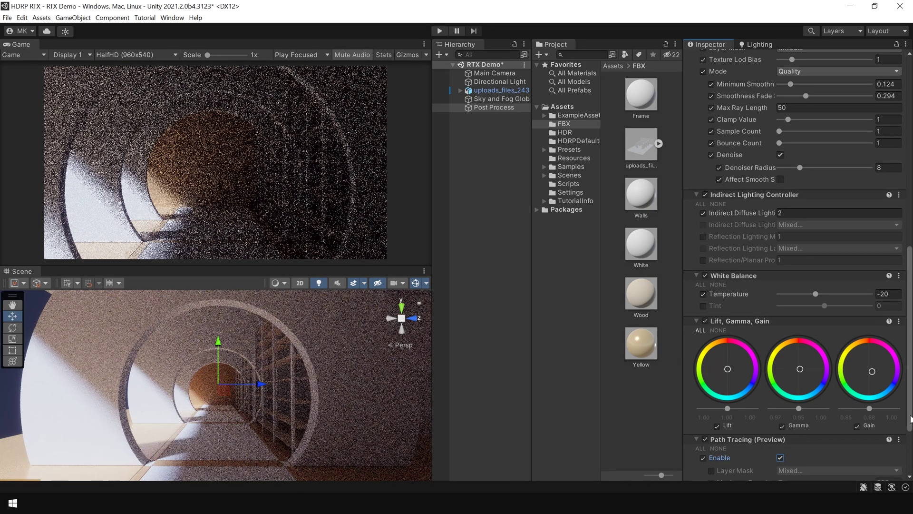
Turn the scene view toward the shelves to inspect the path-traced render.
{"action": "scroll", "coordinate": [900, 453], "scroll_direction": "down", "scroll_amount": 3}
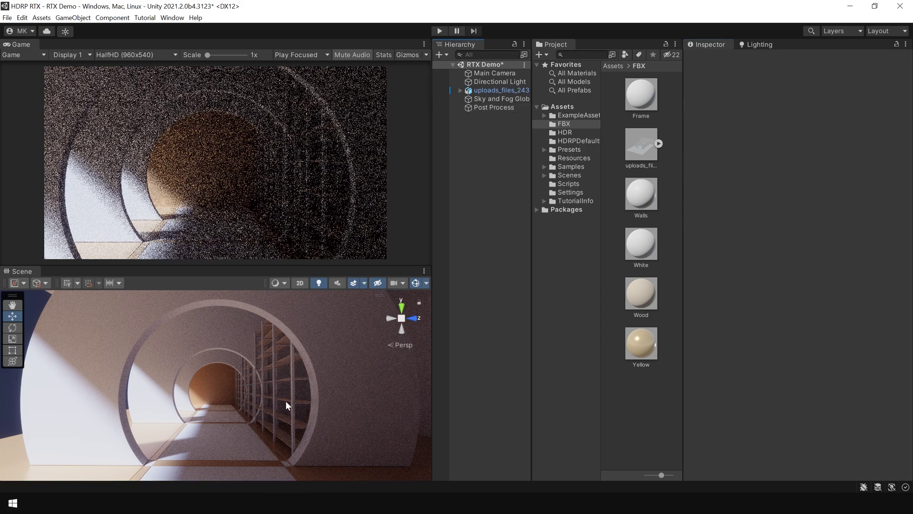
{"action": "scroll", "coordinate": [284, 400], "scroll_direction": "up", "scroll_amount": 5}
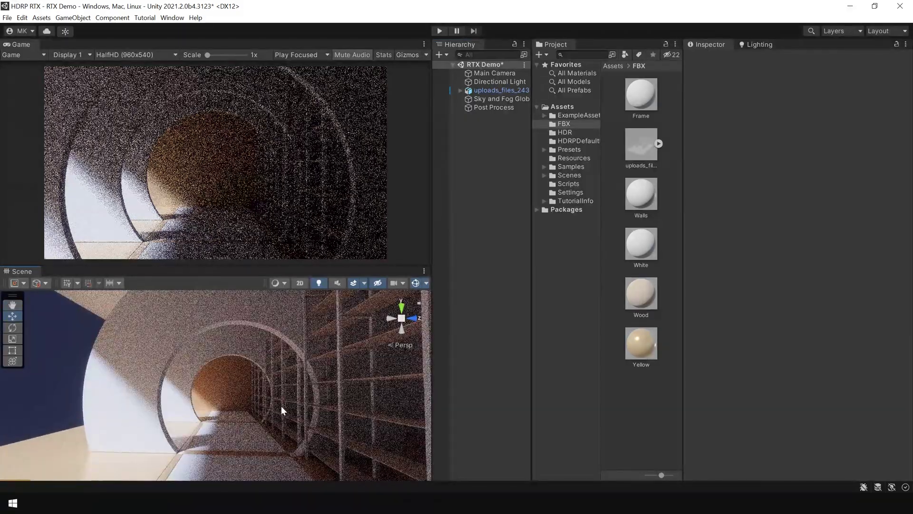
{"action": "mouse_move", "coordinate": [268, 399]}
{"action": "right_mouse_down"}
{"action": "mouse_move", "coordinate": [320, 402]}
{"action": "mouse_move", "coordinate": [249, 412]}
{"action": "mouse_move", "coordinate": [391, 416]}
{"action": "mouse_move", "coordinate": [274, 398]}
{"action": "mouse_move", "coordinate": [296, 396]}
{"action": "right_mouse_up"}
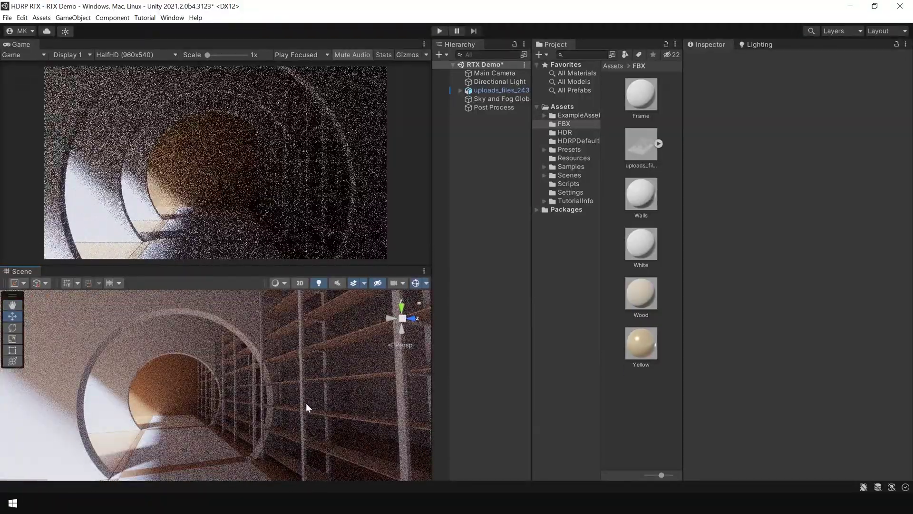